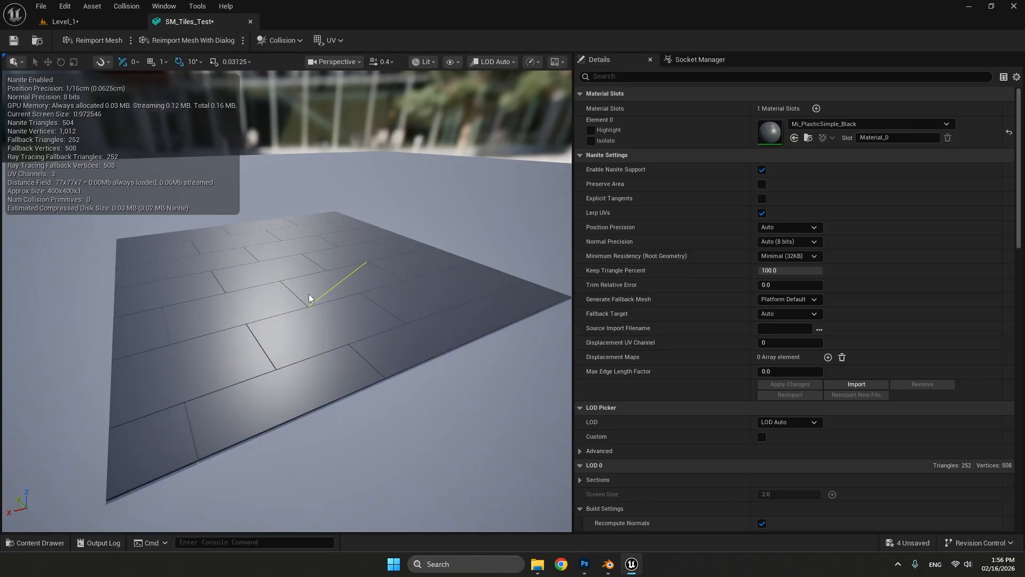
Switch to the Level_1 editor and review the tile texture images in the Downloads > Textures folder.
click(64, 22)
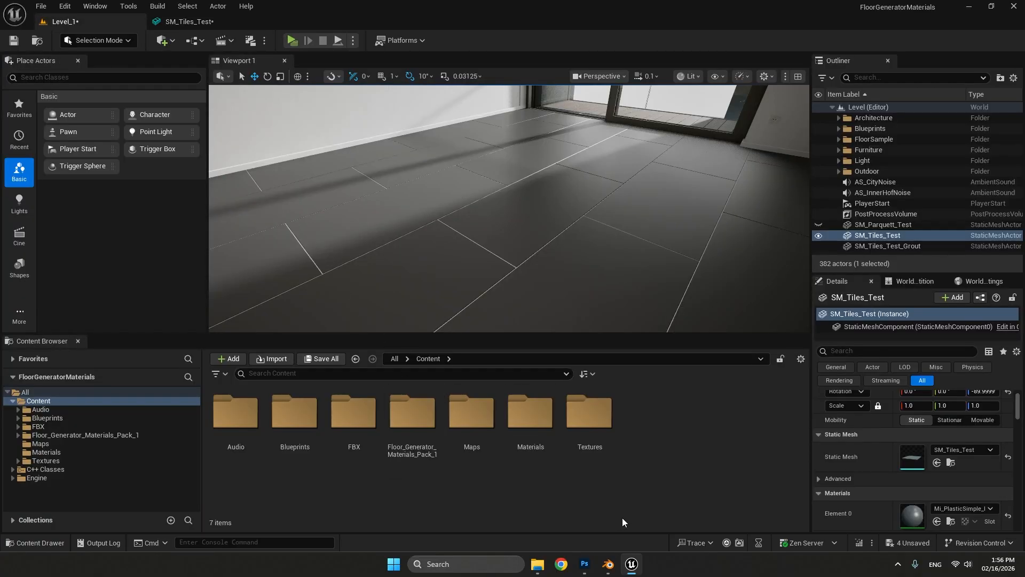
click(537, 564)
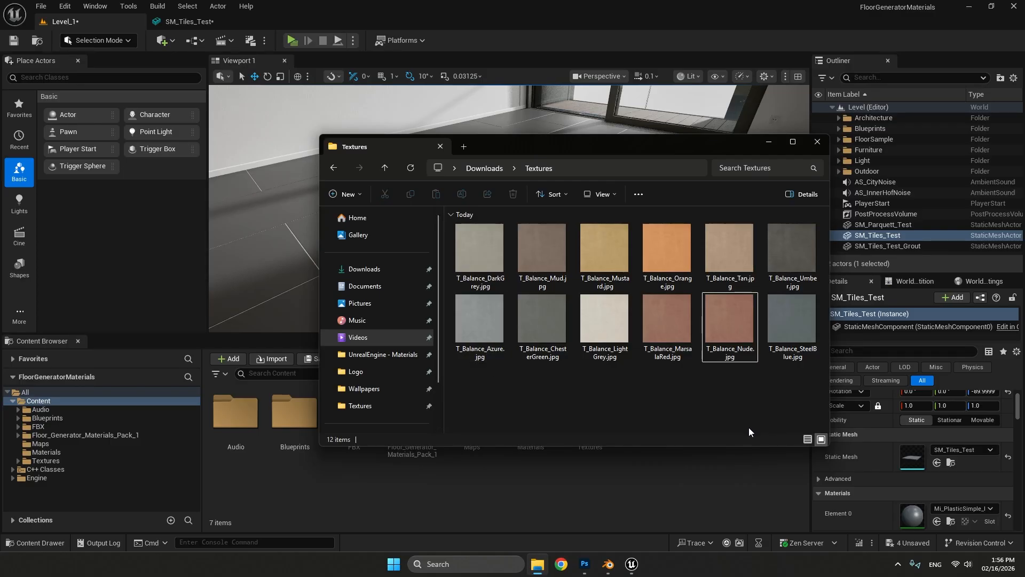
click(627, 485)
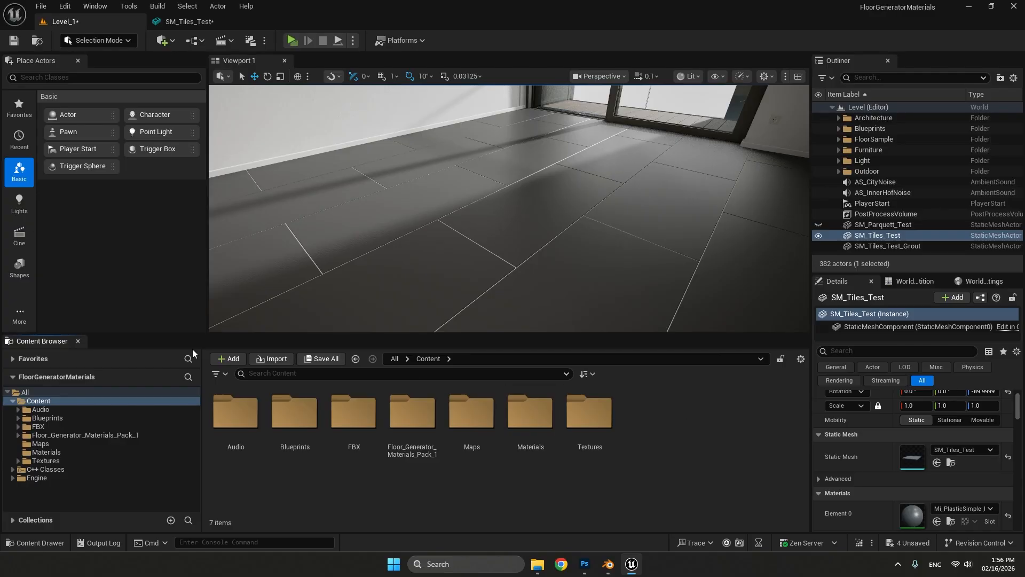
Create a new folder named Tutorial in the project's Content folder.
click(229, 358)
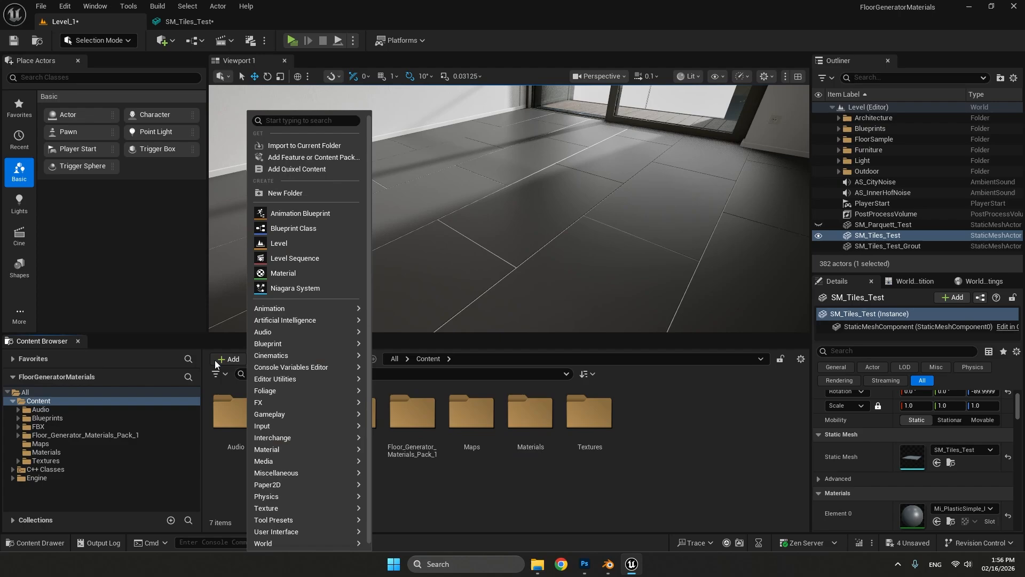
click(287, 196)
text(Tutorial)
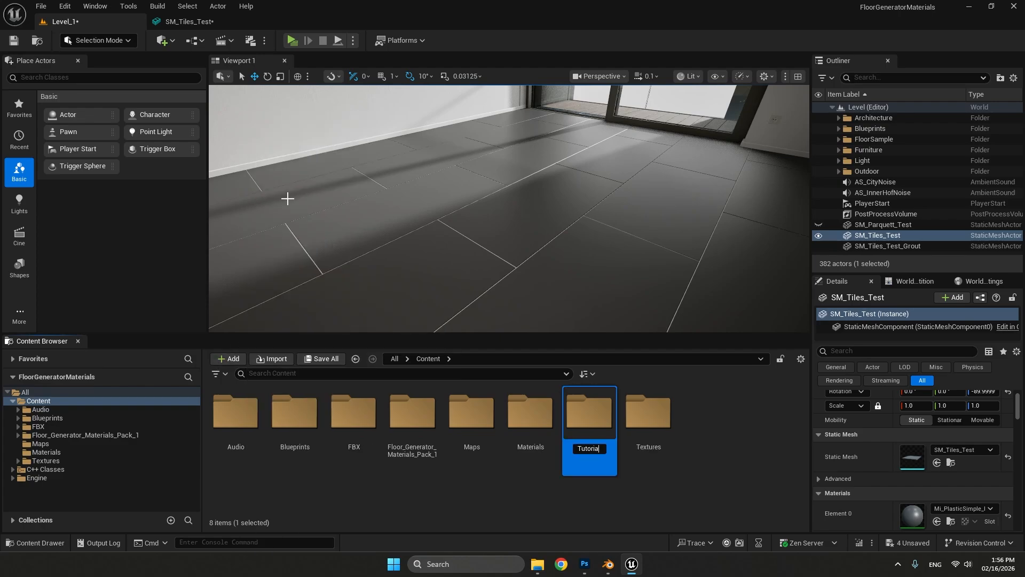
key(Return)
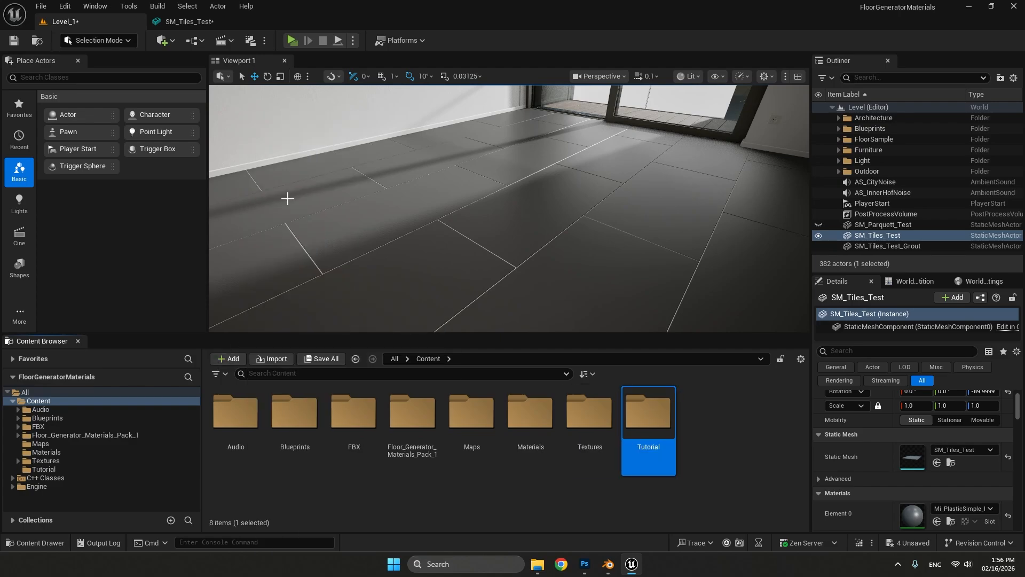
Create a subfolder named Textures inside the Tutorial folder.
double_click(649, 421)
right_click(252, 387)
click(293, 193)
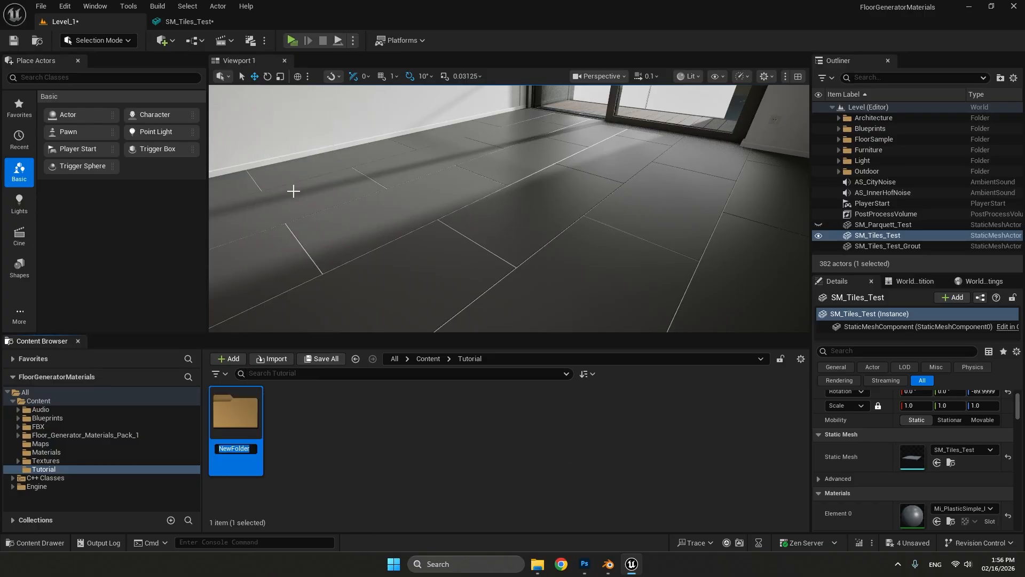
text(Textures)
key(Return)
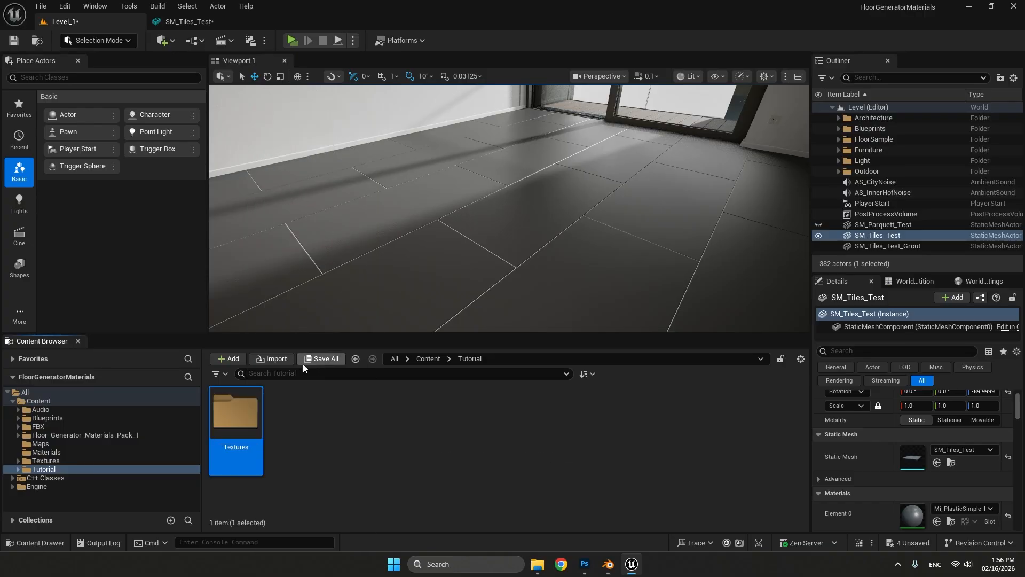
Create a second subfolder named Materials inside the Tutorial folder.
click(228, 359)
click(287, 193)
text(Mate)
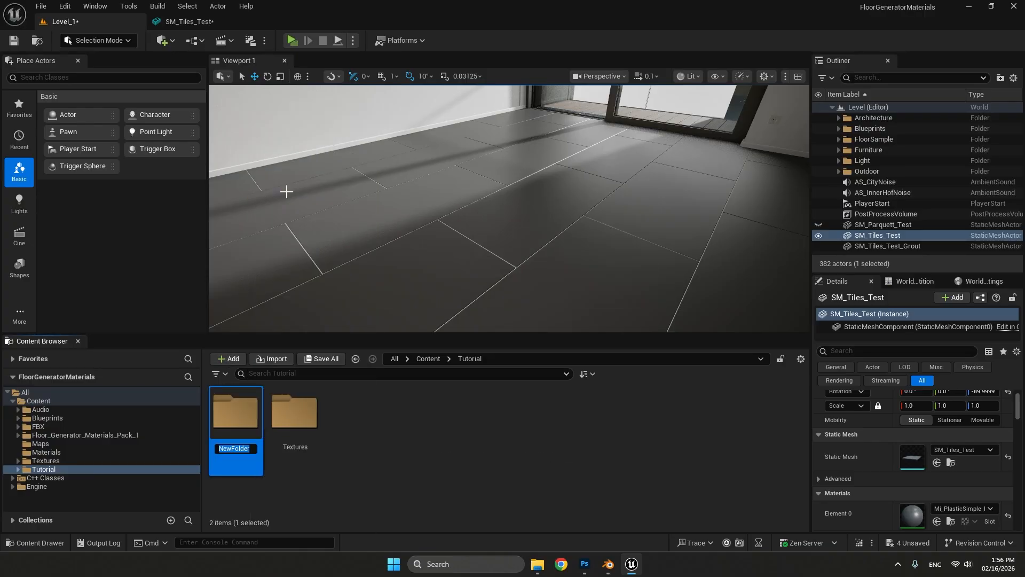
text(rials)
click(345, 436)
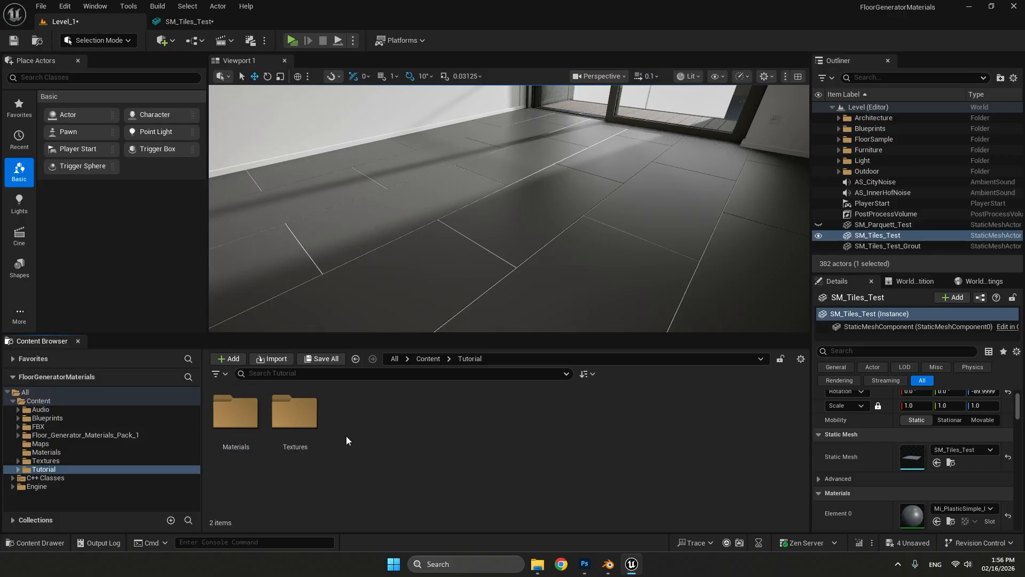
Import all twelve T_Balance JPG images from Downloads > Textures into the Tutorial/Textures folder.
double_click(293, 419)
click(538, 563)
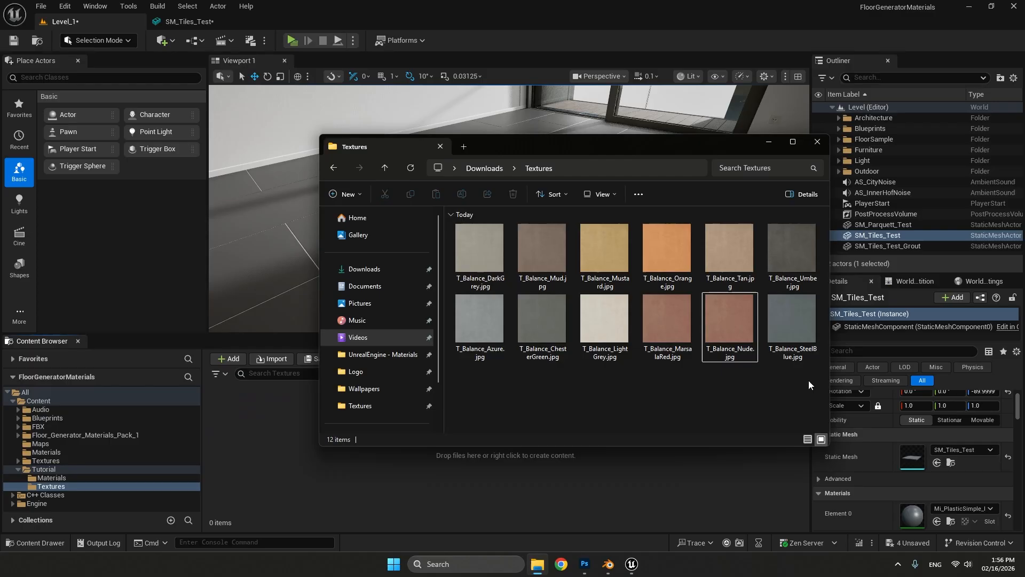
drag(808, 381, 451, 251)
drag(480, 251, 263, 459)
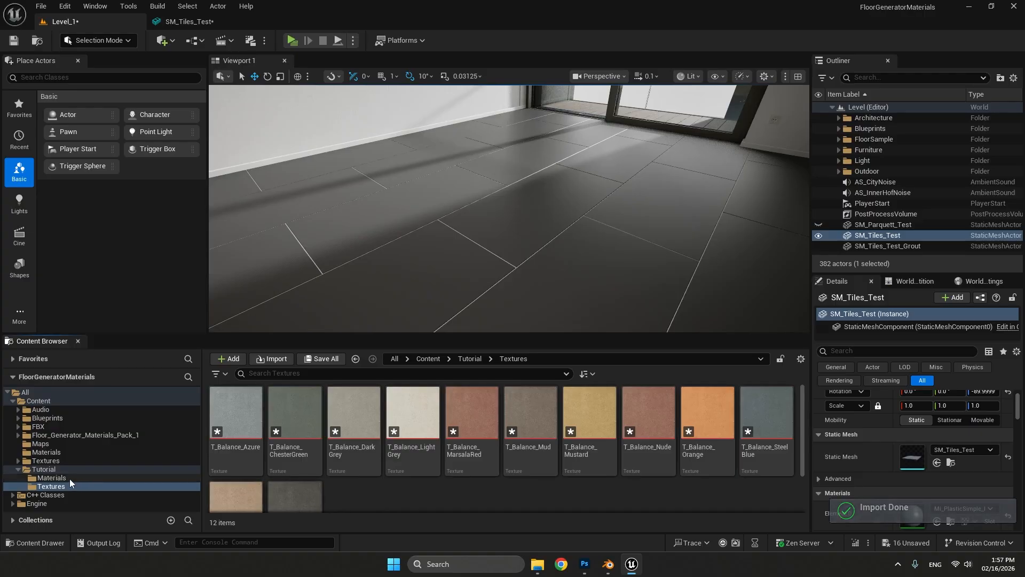
Create a material named M_MT_Stone_Classic_Balance in the Tutorial/Materials folder.
click(68, 478)
click(231, 358)
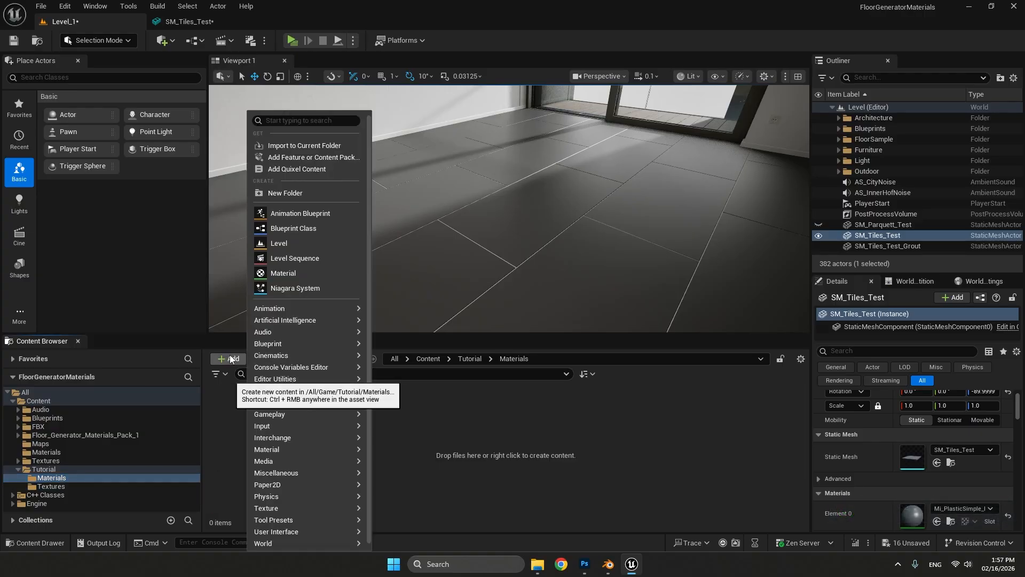
click(288, 273)
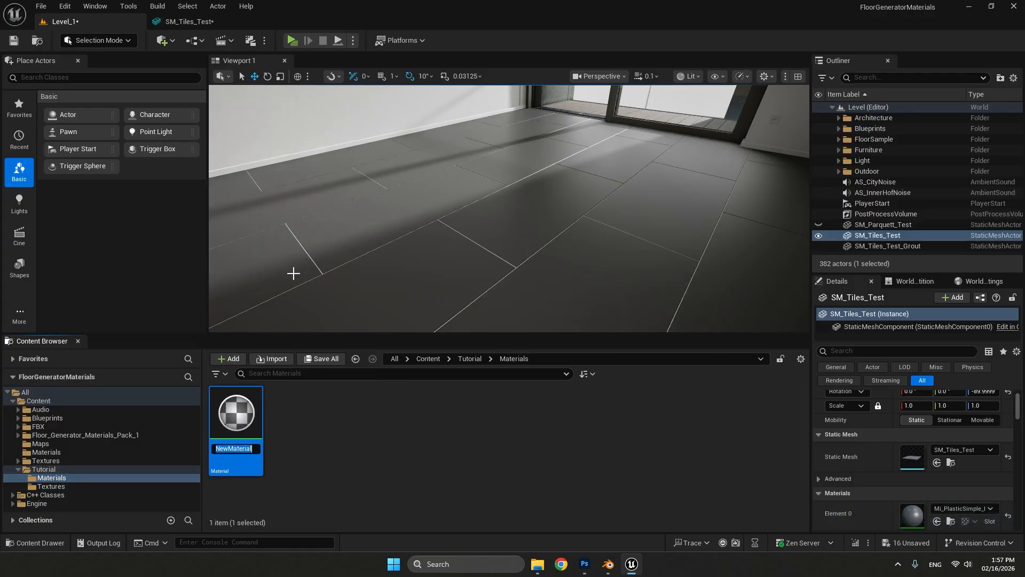
text(M)
text(_MT_Stone_Classic)
text(_)
text(Balance)
key(Return)
click(345, 460)
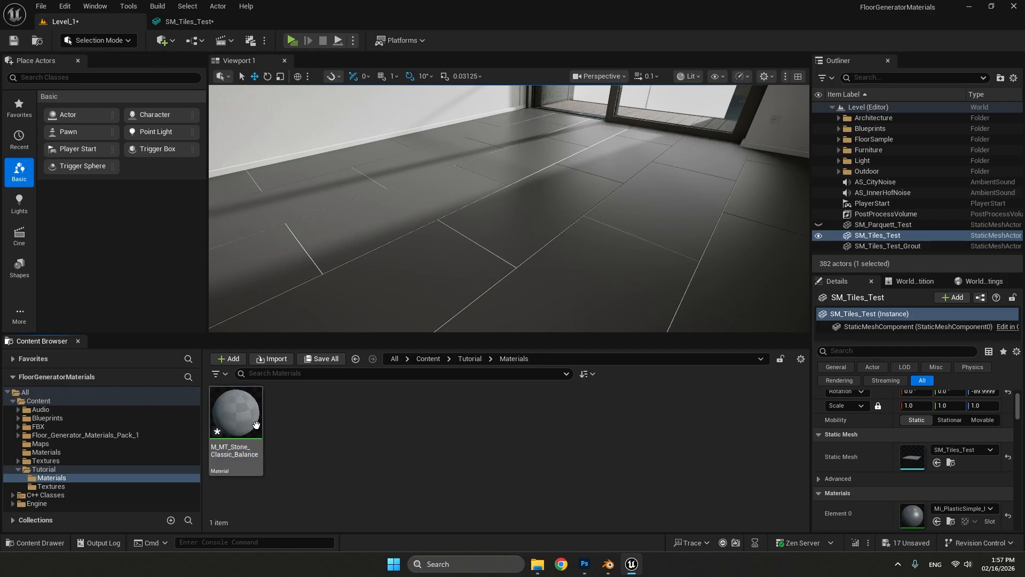
Open the M_MT_Stone_Classic_Balance material graph for editing.
double_click(255, 424)
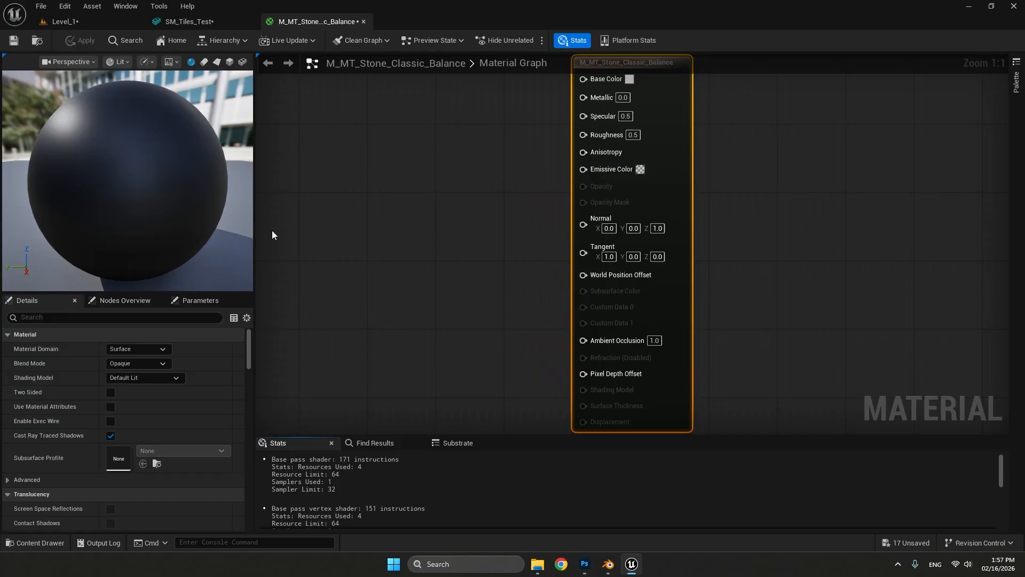
right_drag(465, 232, 584, 248)
scroll(584, 248, down, 4)
scroll(543, 248, up, 2)
right_drag(497, 243, 548, 240)
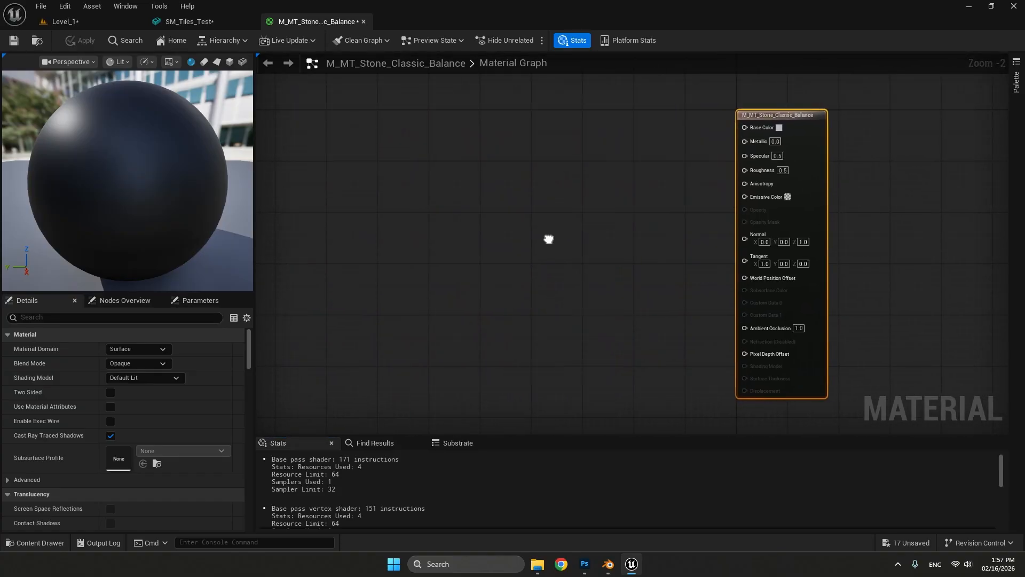
Create a texture array from all twelve T_Balance textures in the Tutorial/Textures folder.
click(63, 21)
click(51, 486)
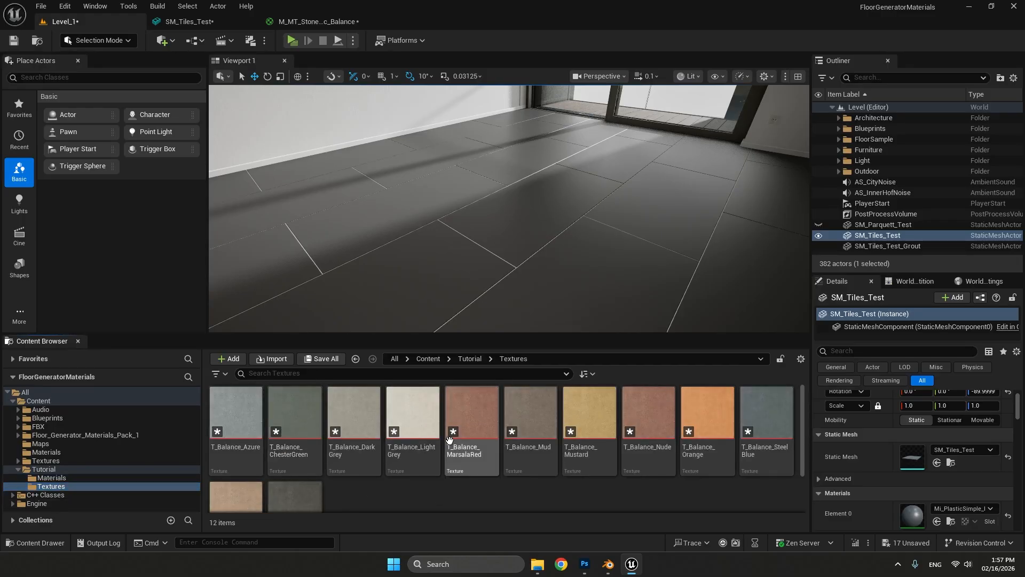
drag(466, 335, 467, 279)
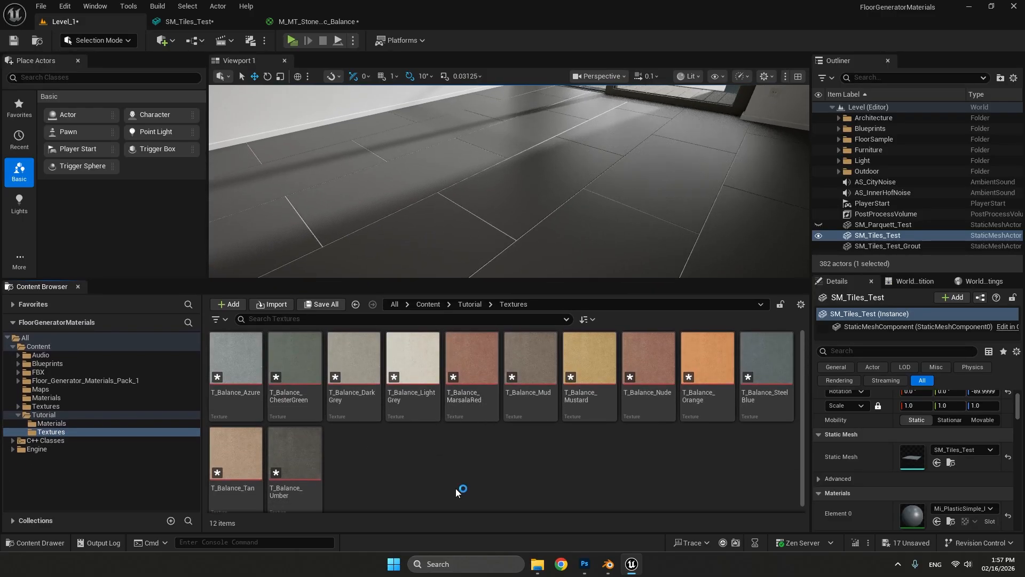
click(245, 368)
shift+click(305, 453)
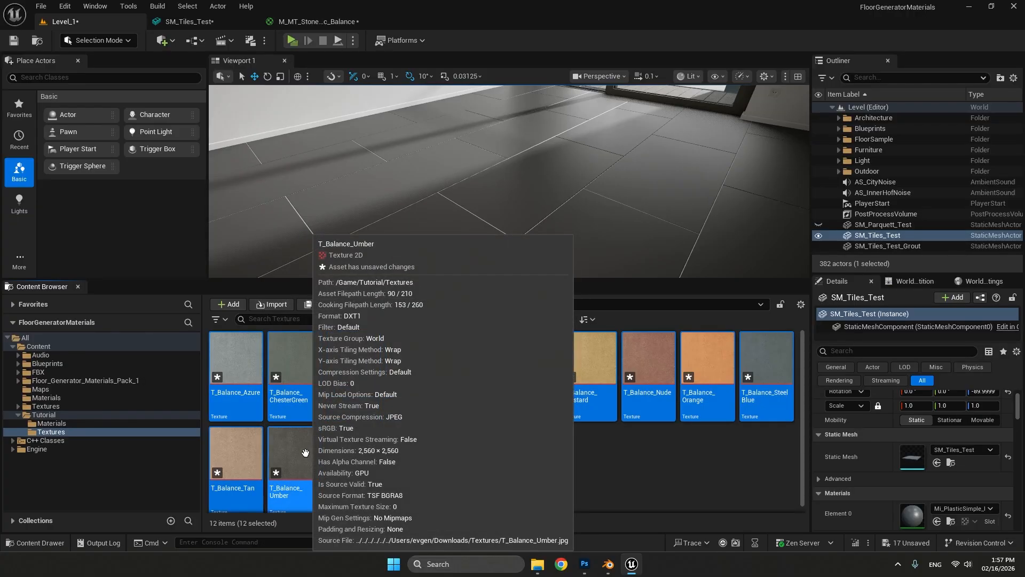
right_click(305, 453)
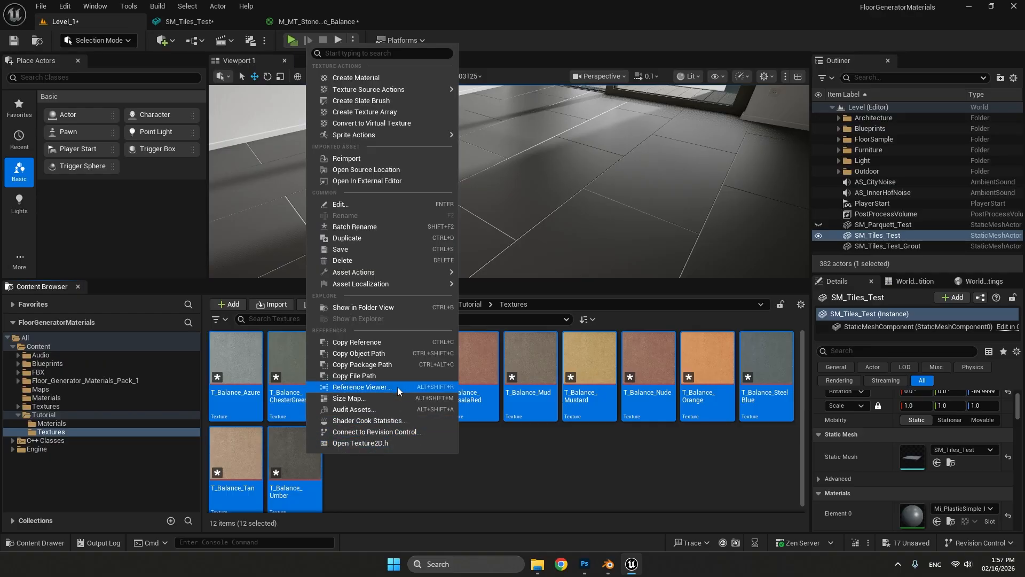
click(390, 114)
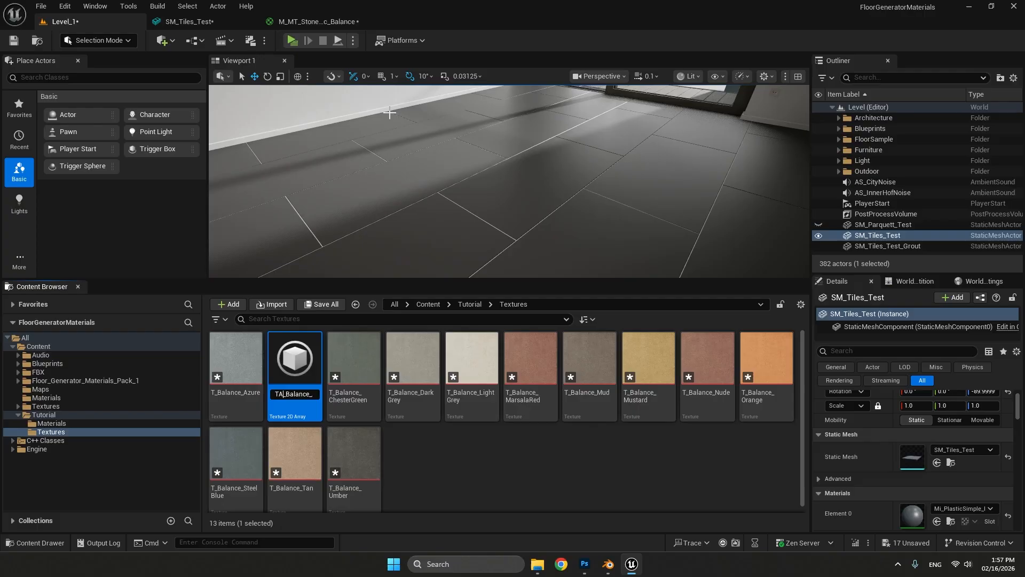
Name the new texture array TA_Balance_Azure.
key(BackSpace)
key(BackSpace)
key(BackSpace)
key(BackSpace)
key(BackSpace)
key(BackSpace)
key(Return)
click(418, 473)
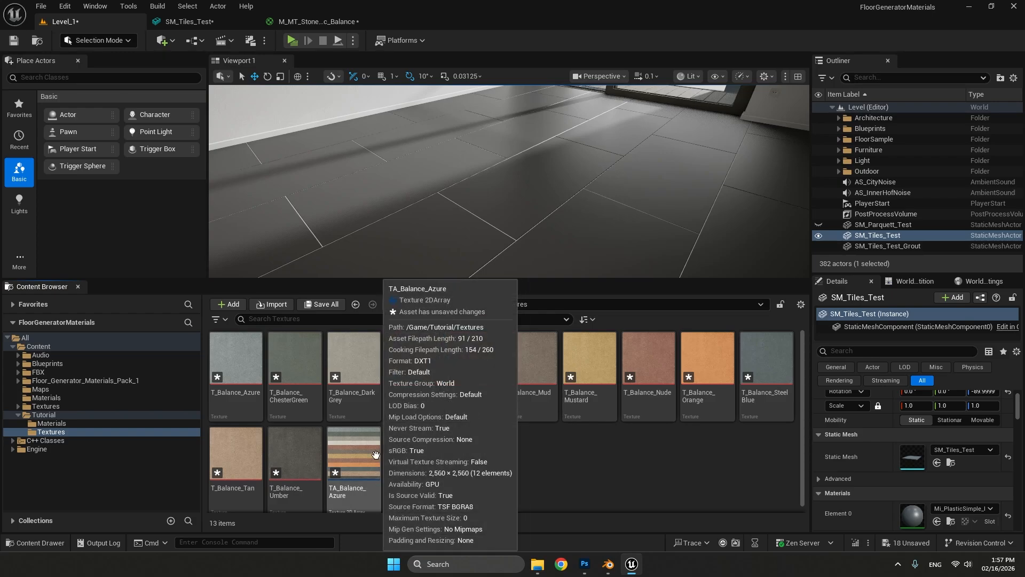
Open TA_Balance_Azure to examine its texture layers, close it and return to the Level_1 editor.
double_click(353, 465)
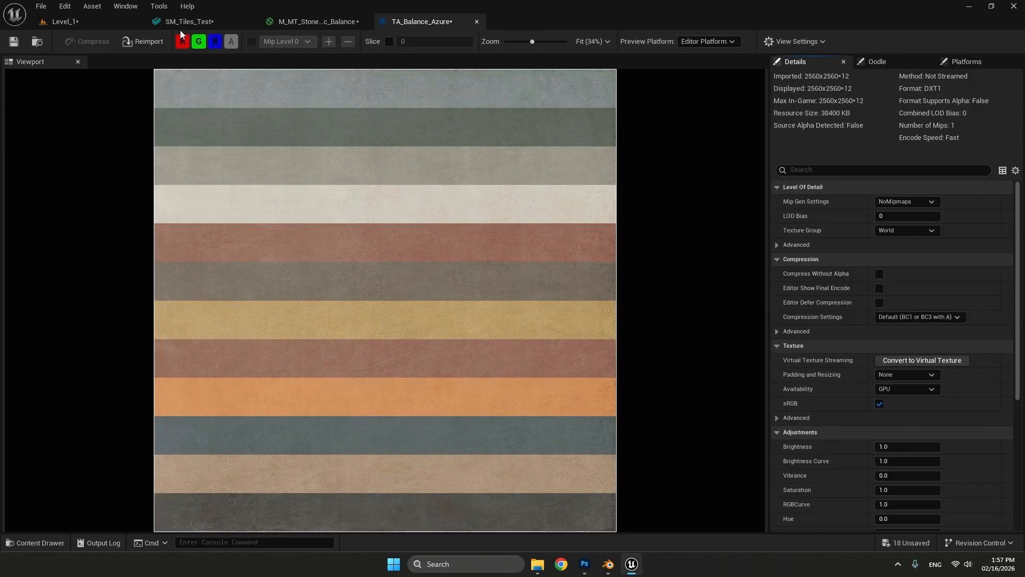
click(476, 21)
click(101, 24)
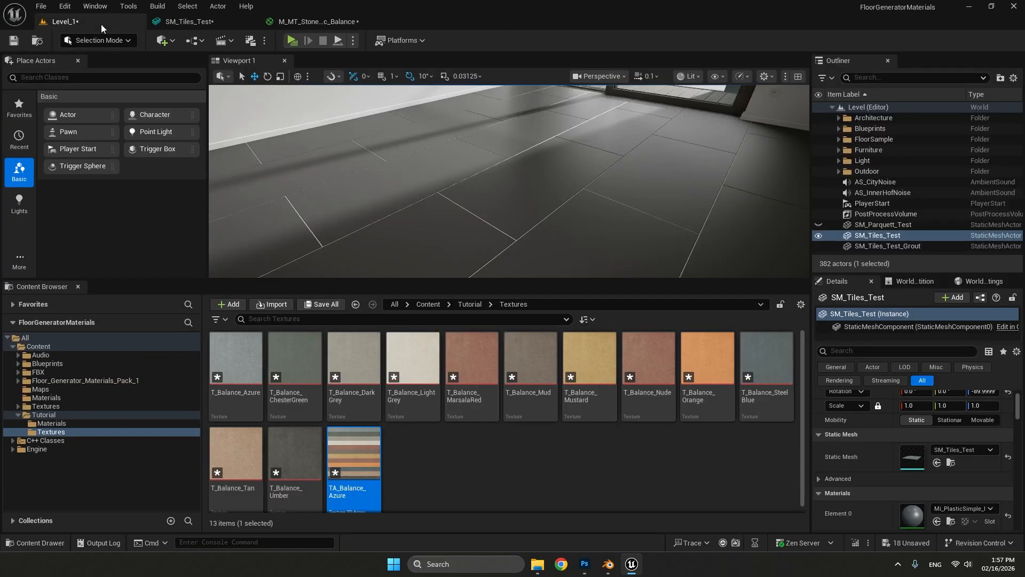
Add TA_Balance_Azure to the M_MT_Stone_Classic_Balance graph as a Texture Sample and connect its RGB output to Base Color.
drag(354, 454, 437, 143)
right_drag(590, 160, 597, 198)
drag(494, 181, 753, 159)
click(557, 161)
drag(521, 159, 527, 145)
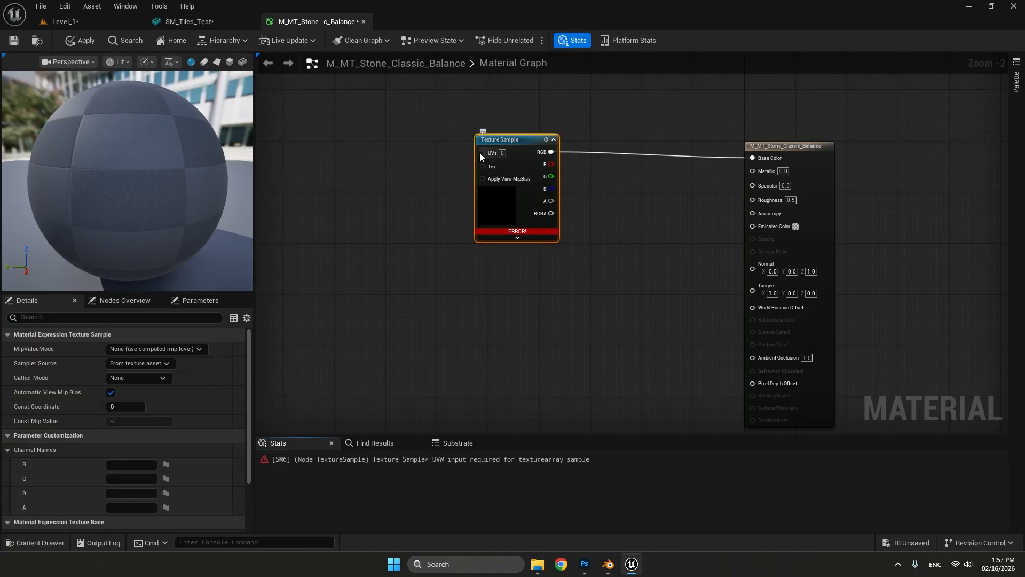
drag(480, 152, 305, 182)
click(417, 124)
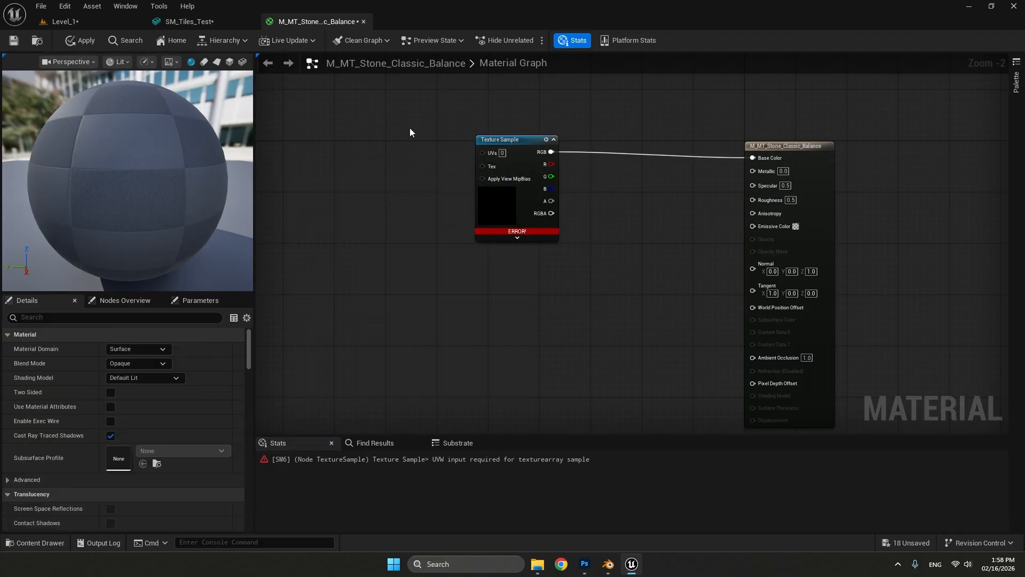
Open the Functions folder of Floor_Generator_Materials_Pack_1 and locate the MF_UVs_MultiTexture material function.
click(61, 22)
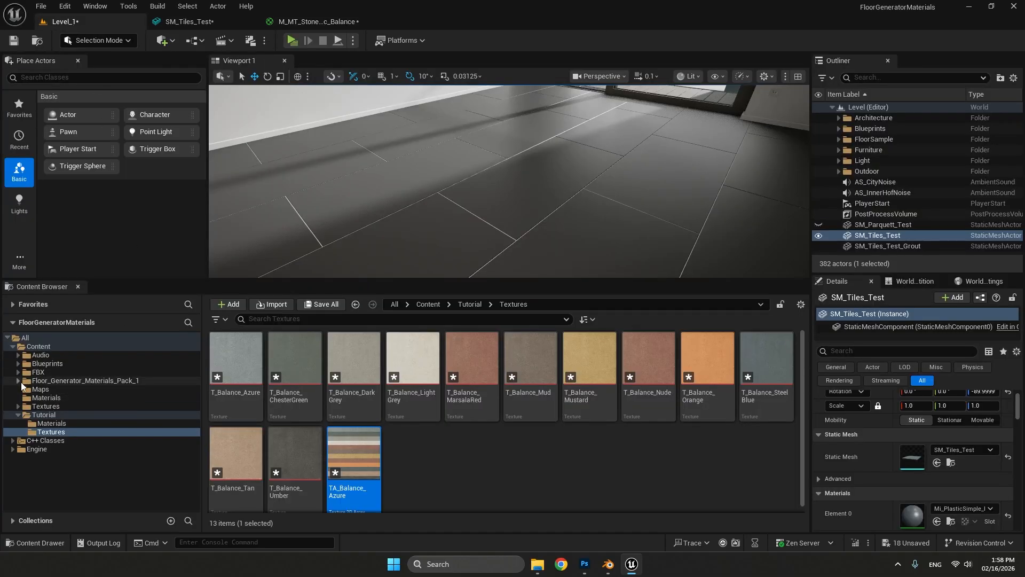
click(35, 381)
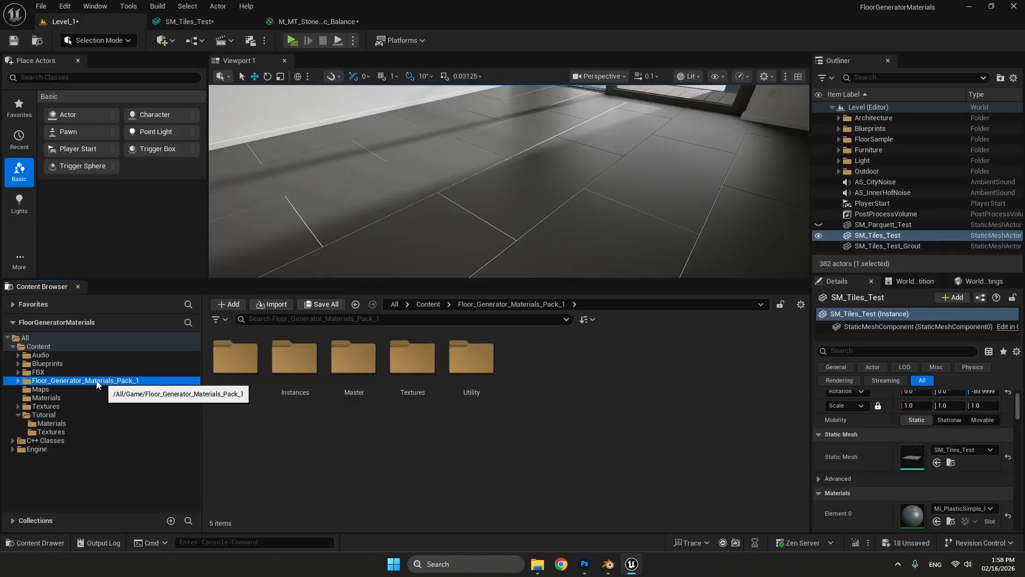
click(18, 381)
click(43, 390)
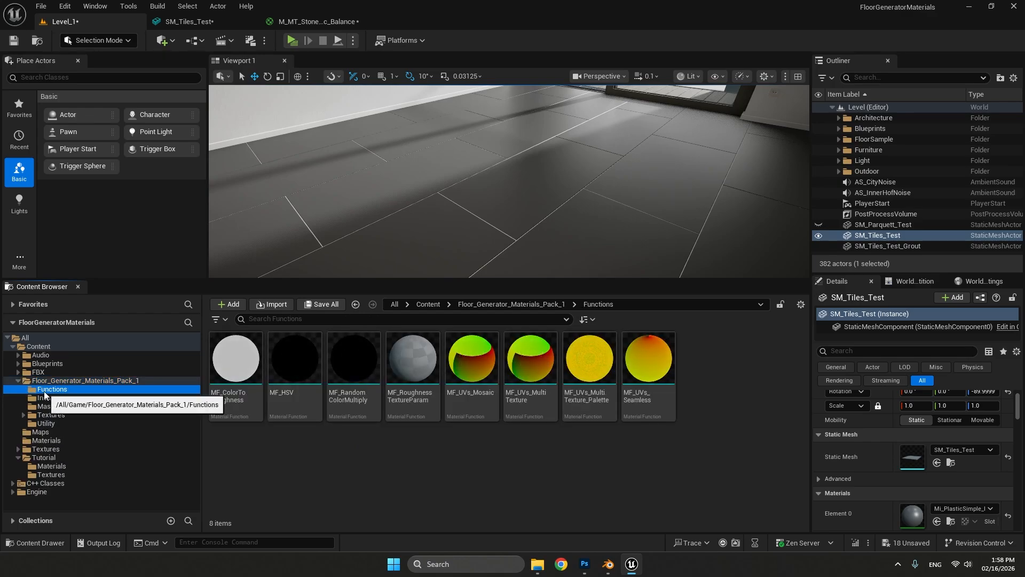
click(291, 451)
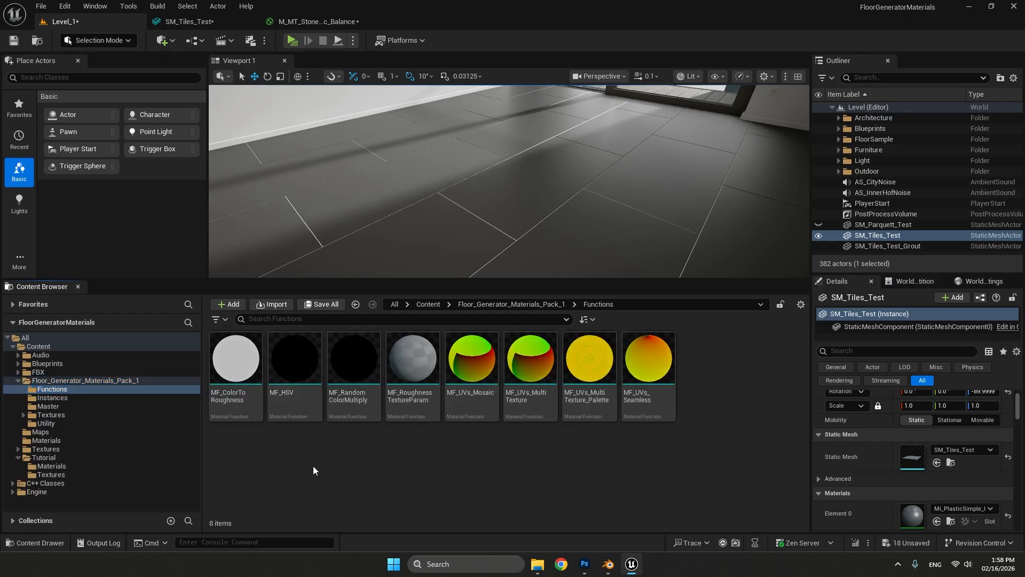
click(534, 374)
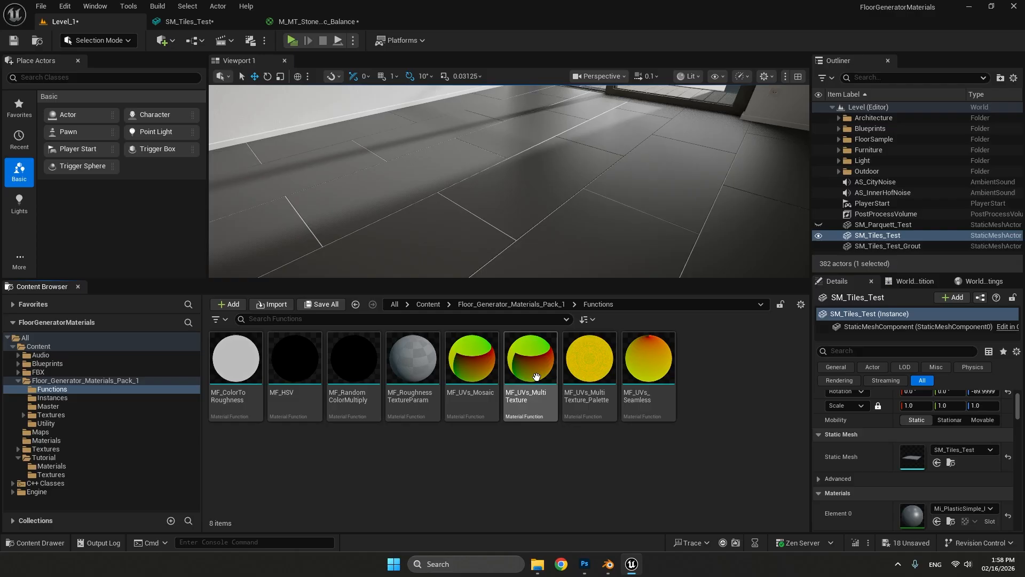
Add MF_UVs_MultiTexture to the material graph, connect it to the Texture Sample's UVs input and align the node with it.
drag(525, 393, 305, 143)
drag(388, 162, 483, 153)
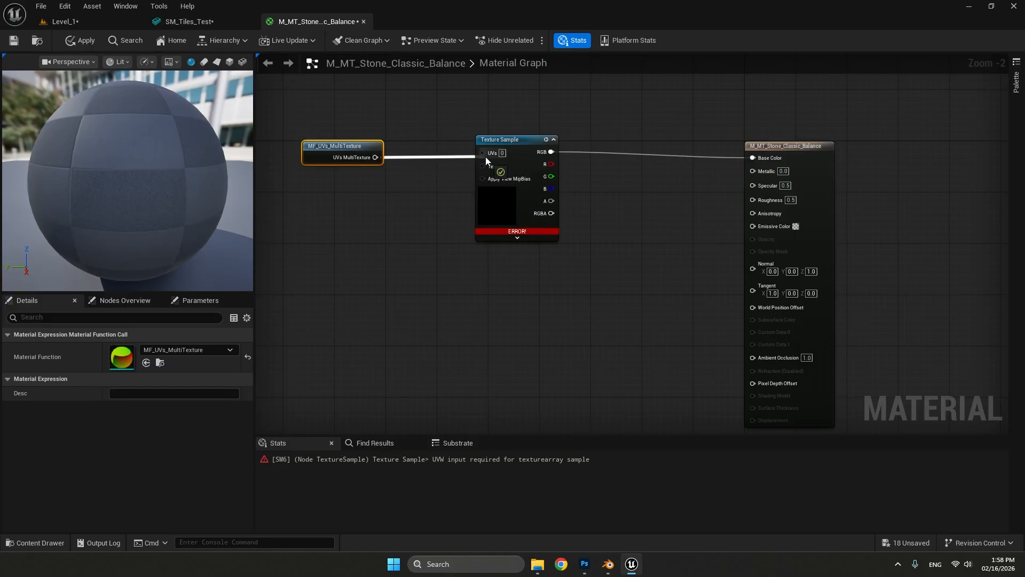
drag(357, 146, 364, 140)
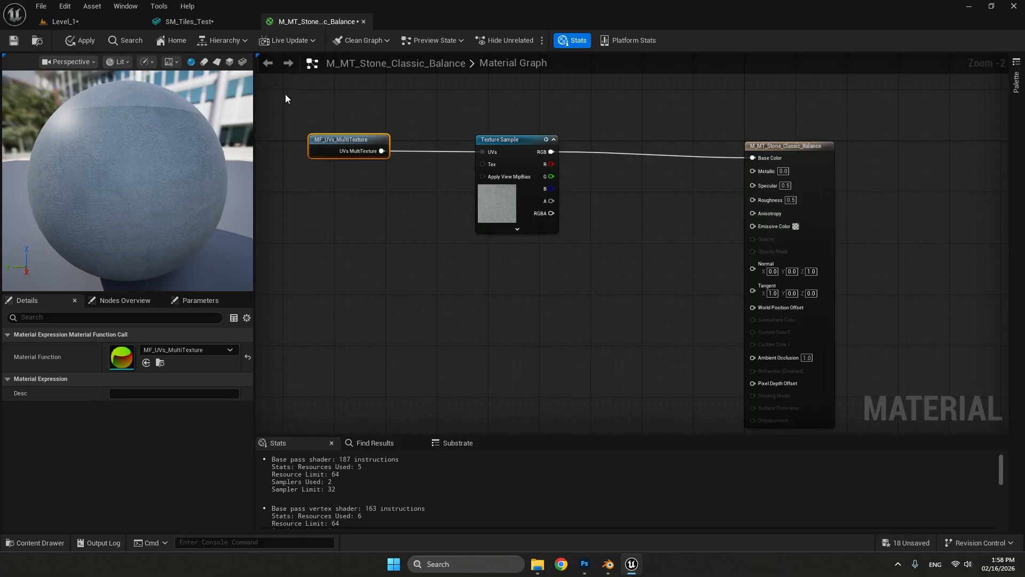
Apply M_MT_Stone_Classic_Balance from the Tutorial Materials folder to the floor tiles in Level_1.
click(58, 23)
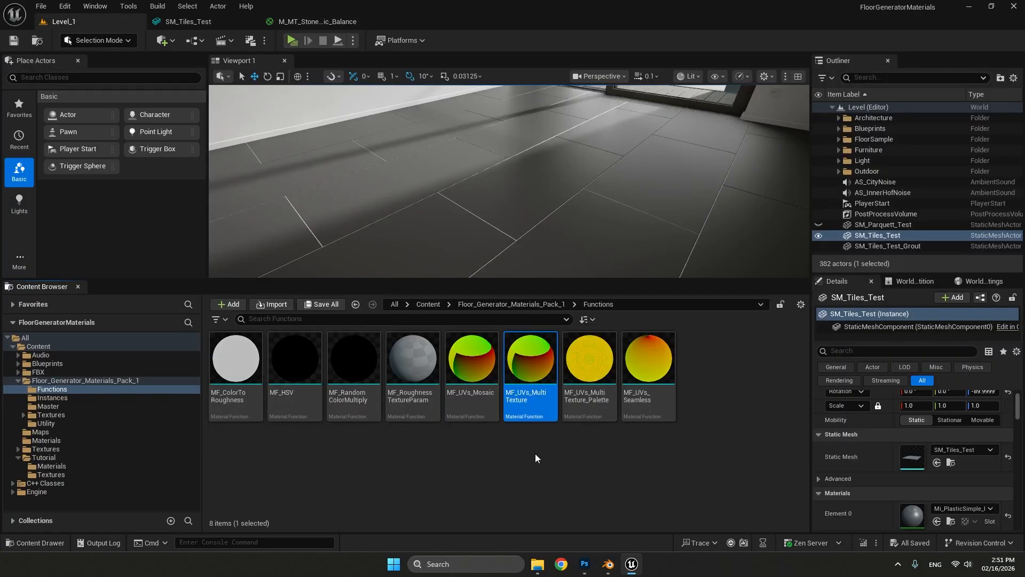
click(49, 466)
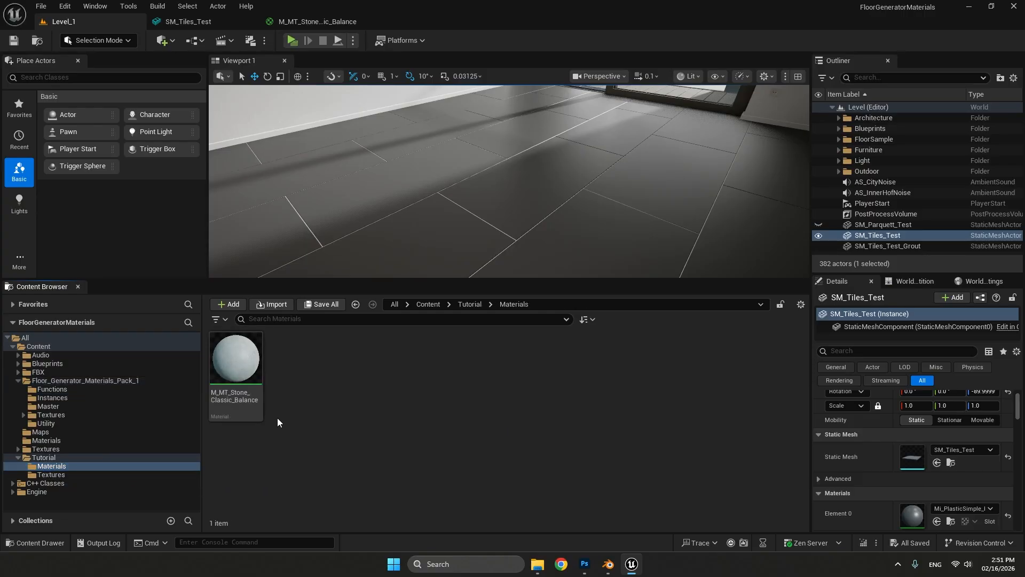
drag(236, 357, 450, 213)
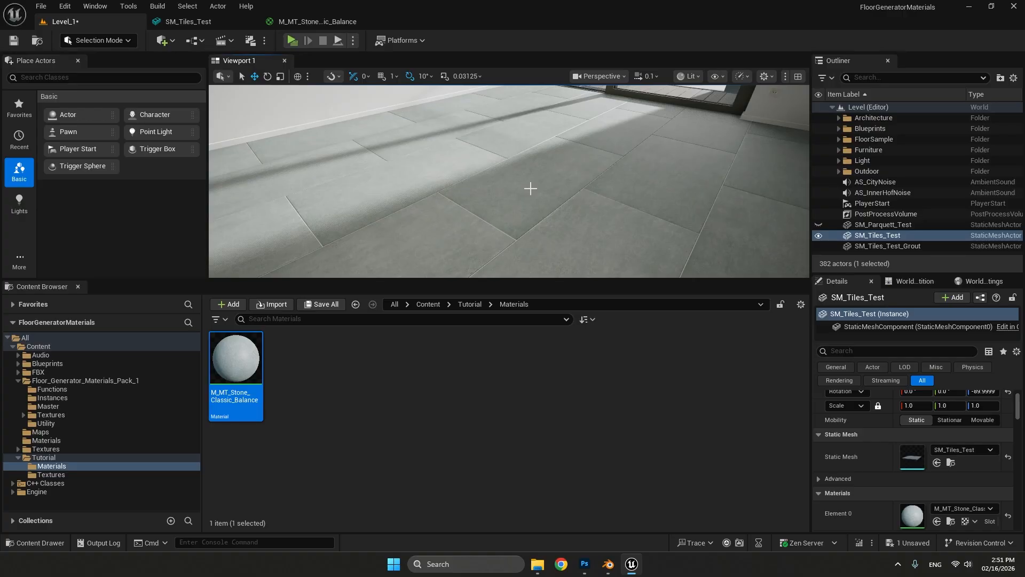
Create a material instance of M_MT_Stone_Classic_Balance and name it Mi_MT_Stone_Classic_Balance.
right_click(243, 352)
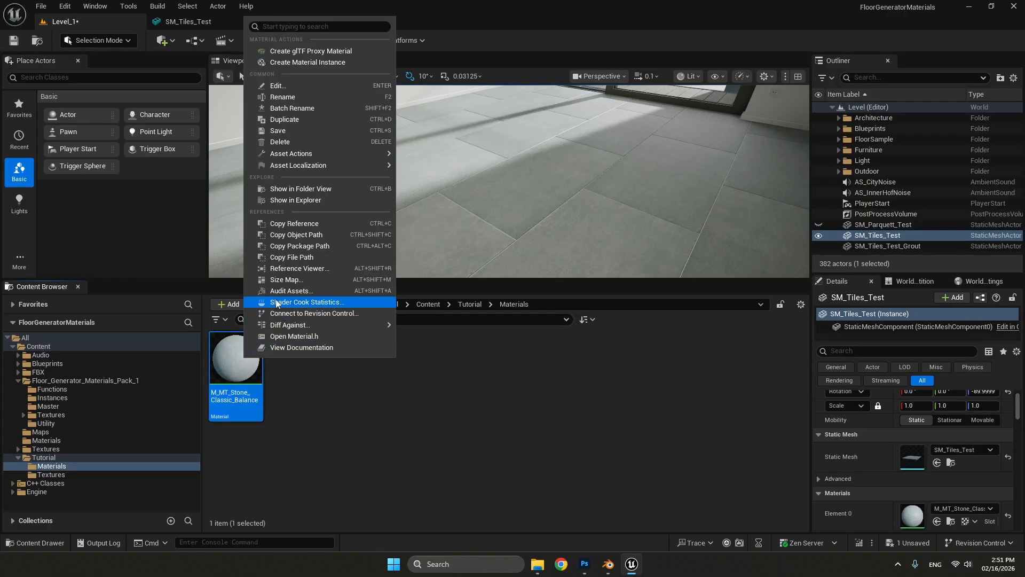
click(324, 63)
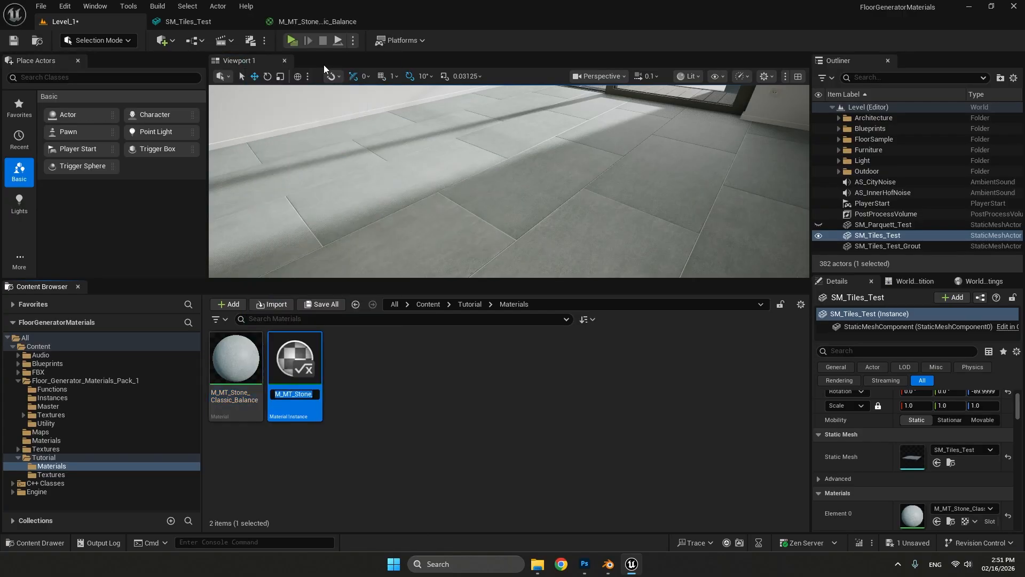
key(Home)
key(Right)
text(I)
key(End)
key(BackSpace)
key(BackSpace)
key(BackSpace)
key(BackSpace)
key(BackSpace)
key(Return)
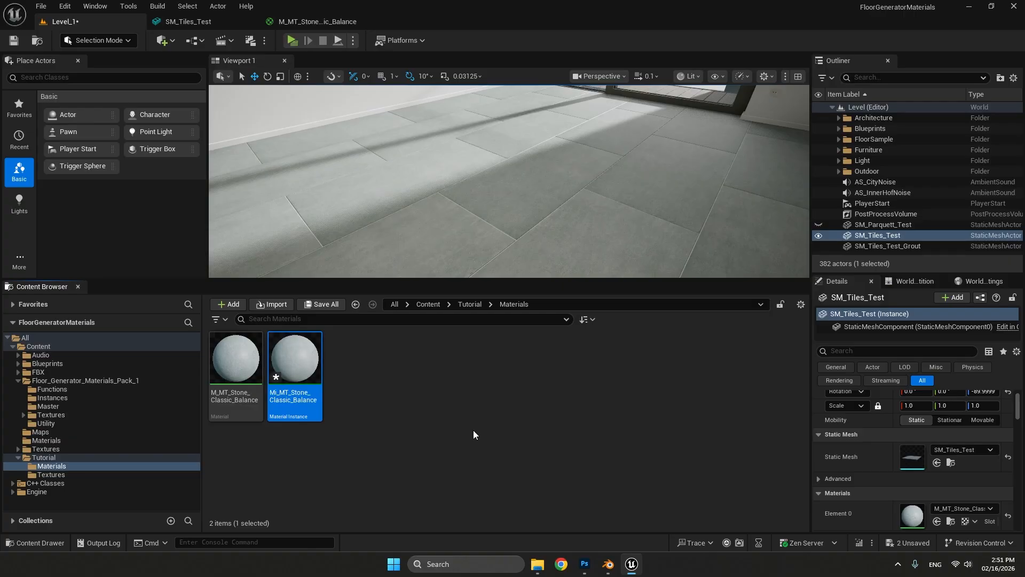
Apply Mi_MT_Stone_Classic_Balance to the floor tiles and open the instance in a floating, enlarged window over the level.
drag(294, 363, 546, 166)
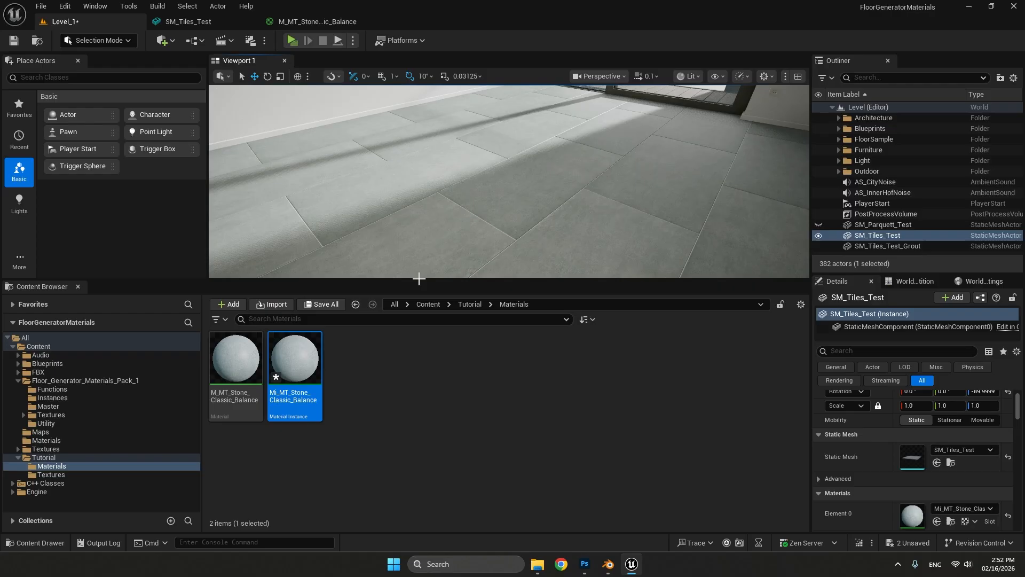
double_click(299, 351)
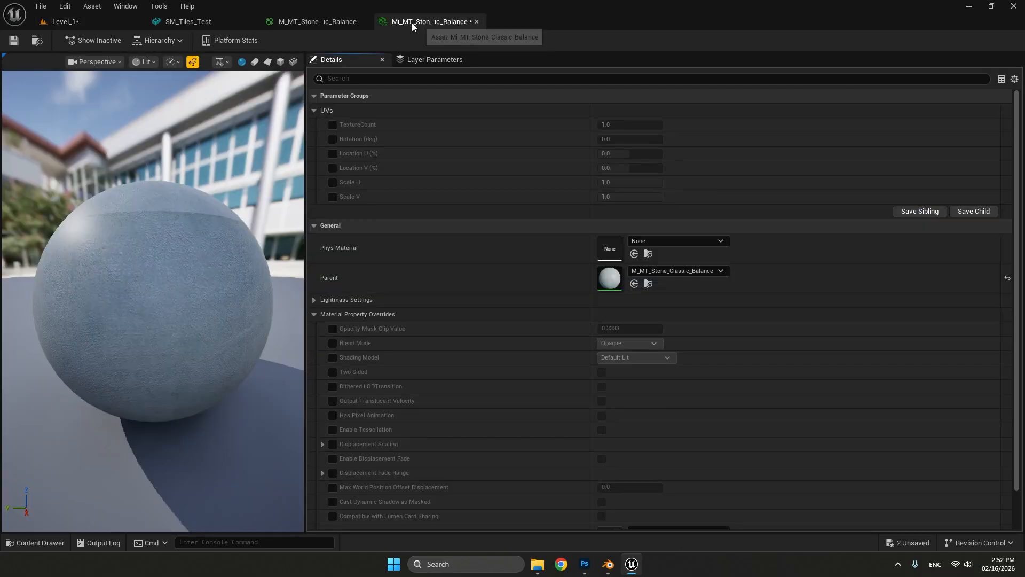
drag(412, 24, 100, 96)
click(75, 24)
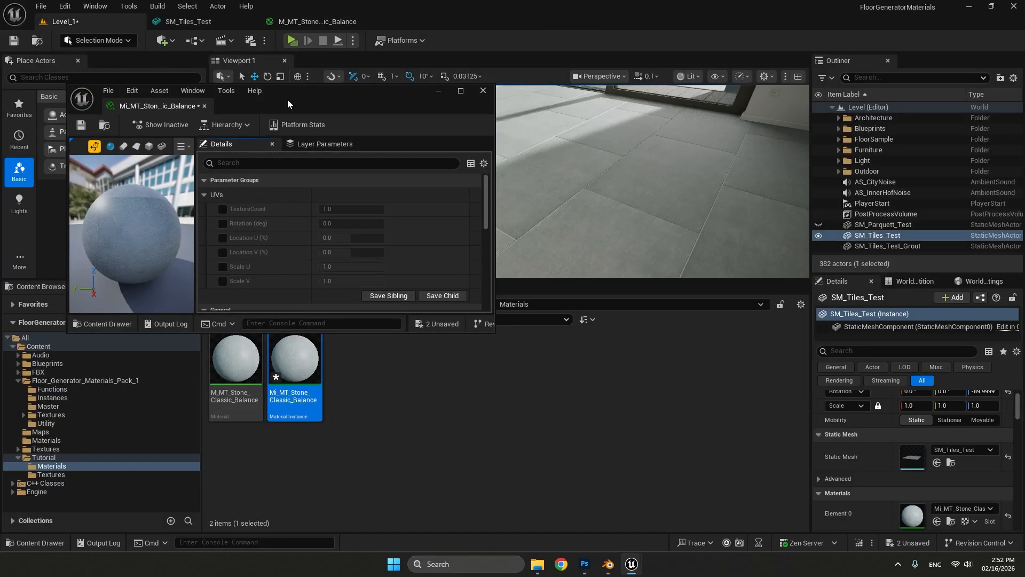
drag(287, 100, 240, 118)
drag(446, 350, 426, 440)
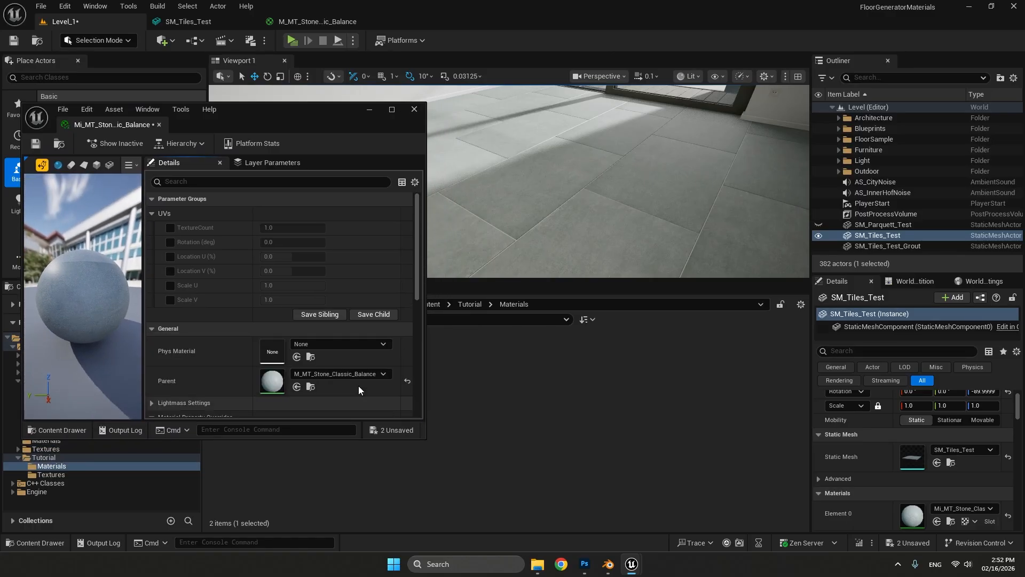
Enable the instance's TextureCount override, set it to 12 and move the window clear of the floor view.
click(170, 228)
click(284, 228)
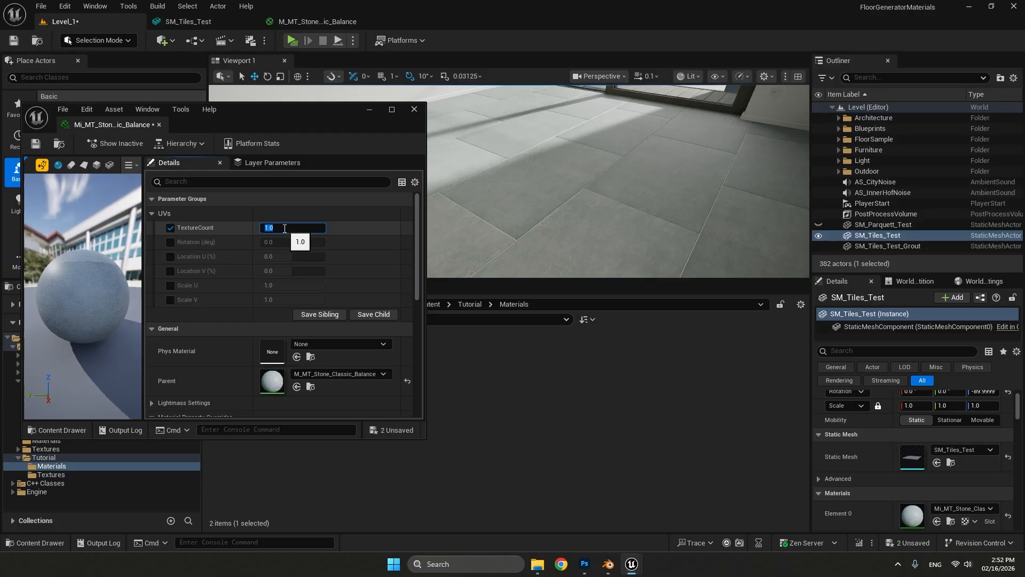
text(12)
key(Return)
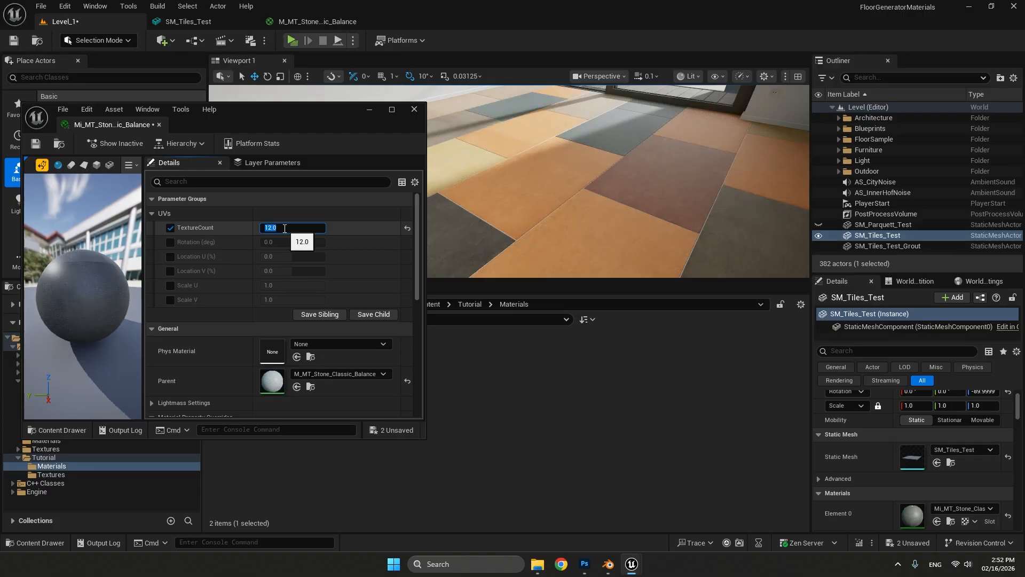
drag(283, 107, 257, 253)
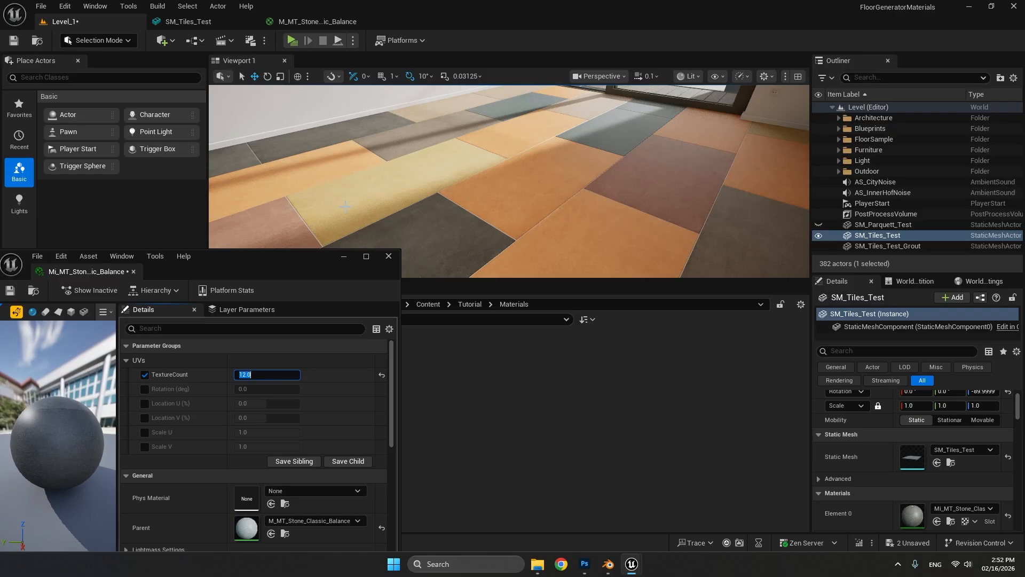
key(Return)
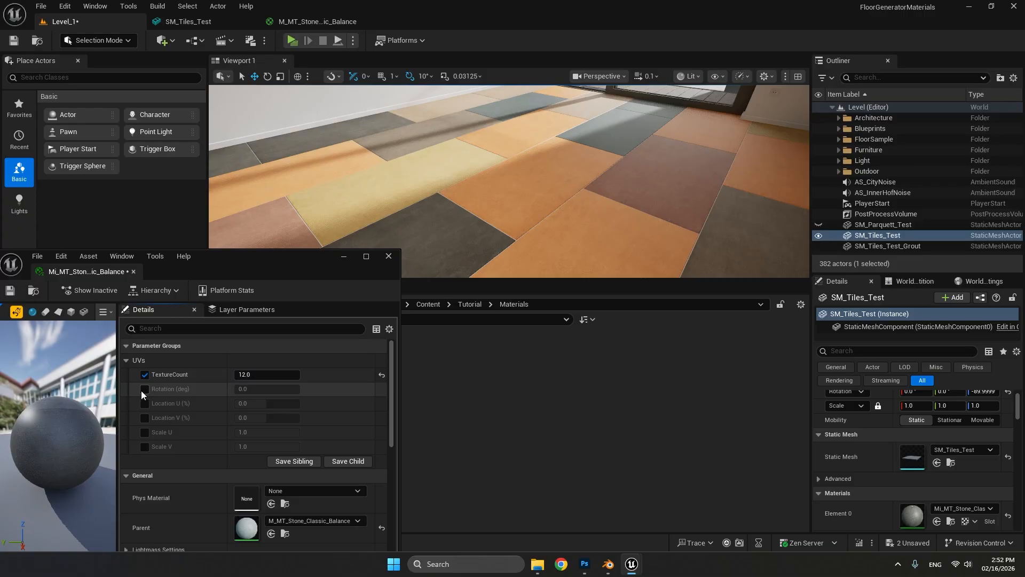
Enable the Rotation (deg) override, test another angle on the tile textures and set the rotation back to 0.
click(144, 389)
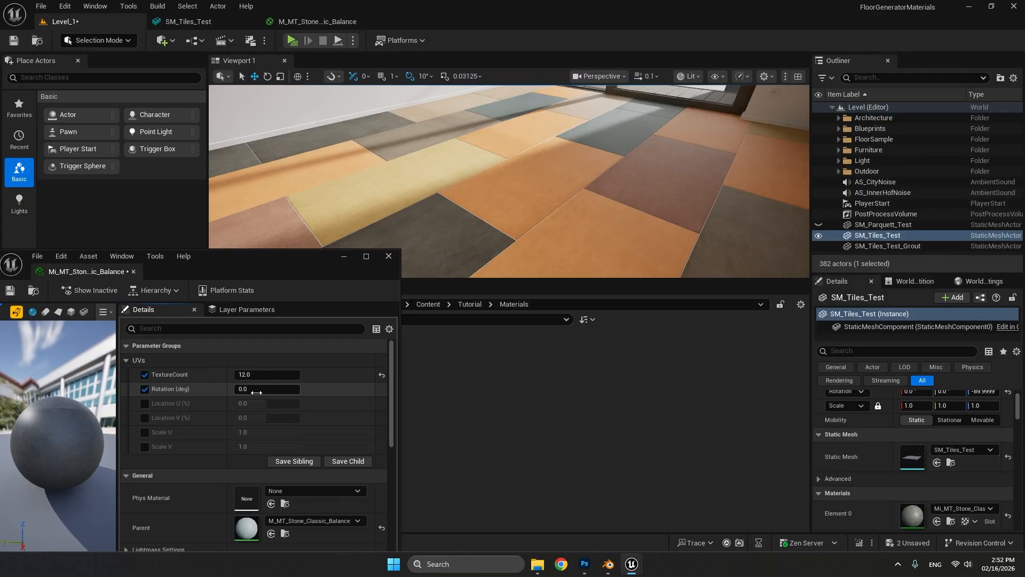
mouse_move(261, 388)
mouse_down()
mouse_move(320, 388)
mouse_move(245, 389)
mouse_up()
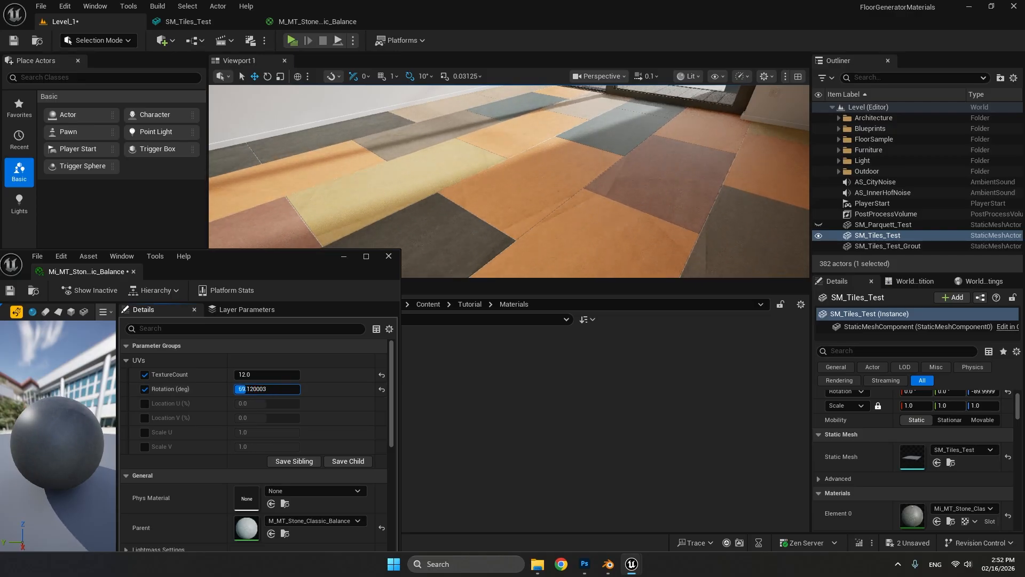
click(263, 392)
text(0)
key(Return)
Enable the Location U, Location V, Scale U and Scale V overrides and set Scale V to 0.5.
click(143, 403)
click(145, 418)
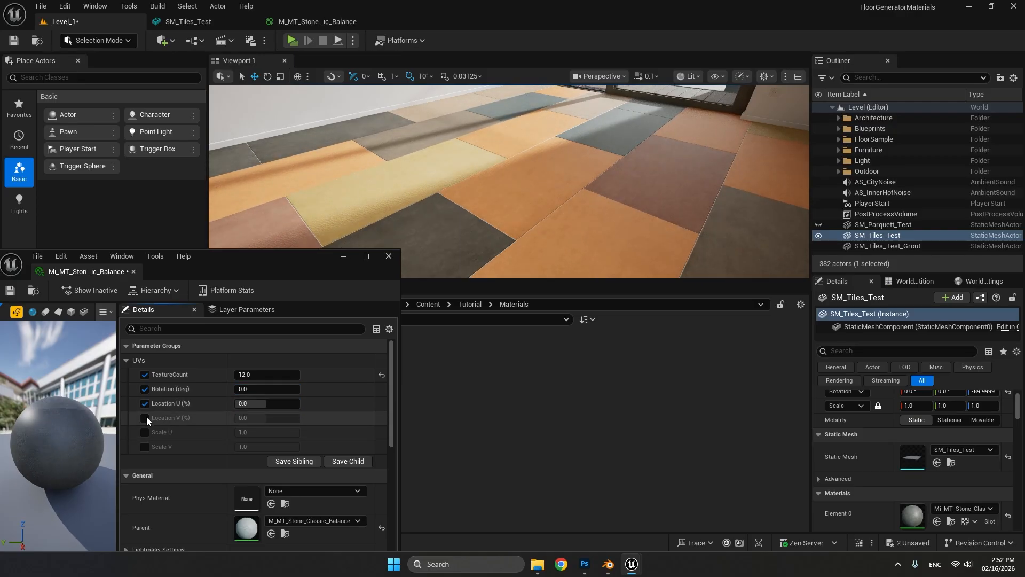
click(144, 432)
click(144, 446)
click(265, 433)
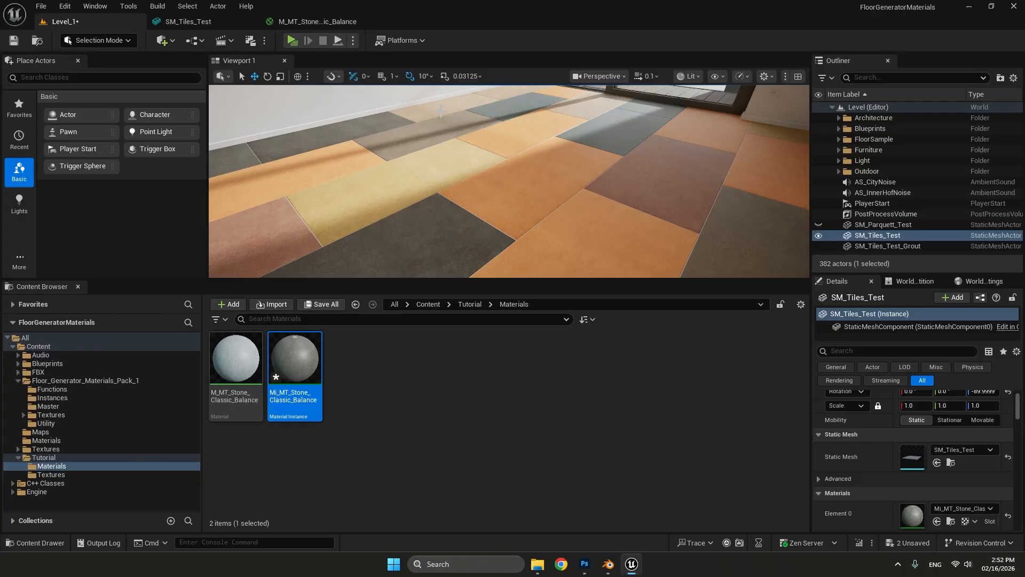
Add MF_HSV from the pack's Functions folder to the material graph and wire it between Texture Sample RGB and Base Color.
click(62, 390)
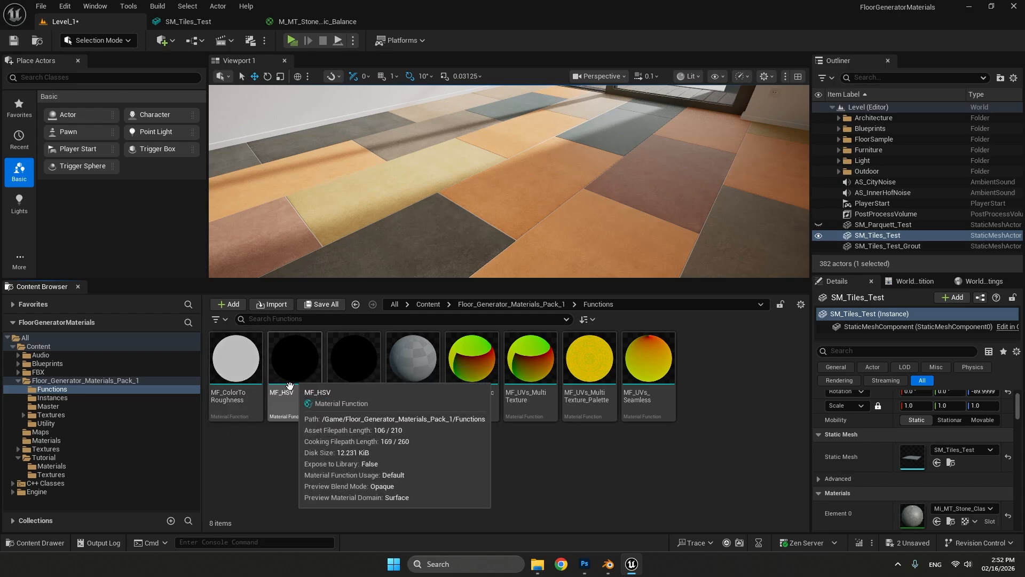
drag(301, 361, 613, 183)
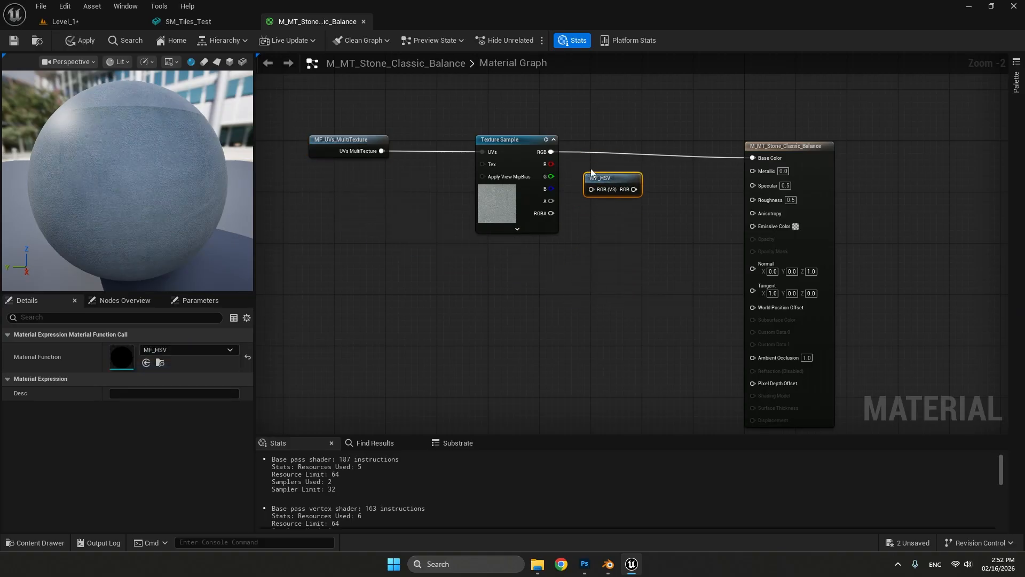
drag(551, 151, 752, 157)
drag(613, 178, 625, 165)
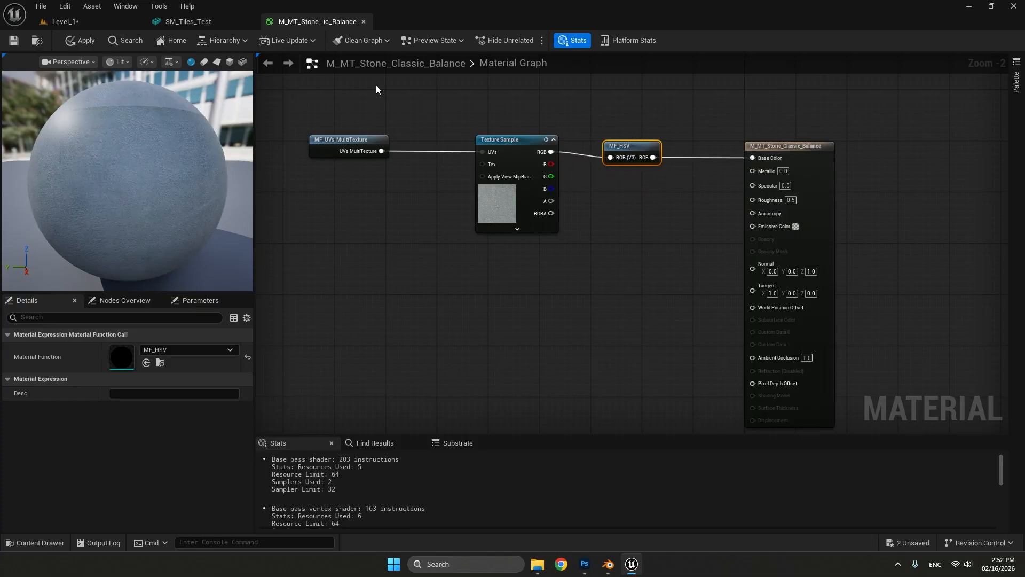
Add MF_RandomColorMultiply to the material graph between MF_HSV and Base Color, and arrange the nodes in a row.
click(64, 22)
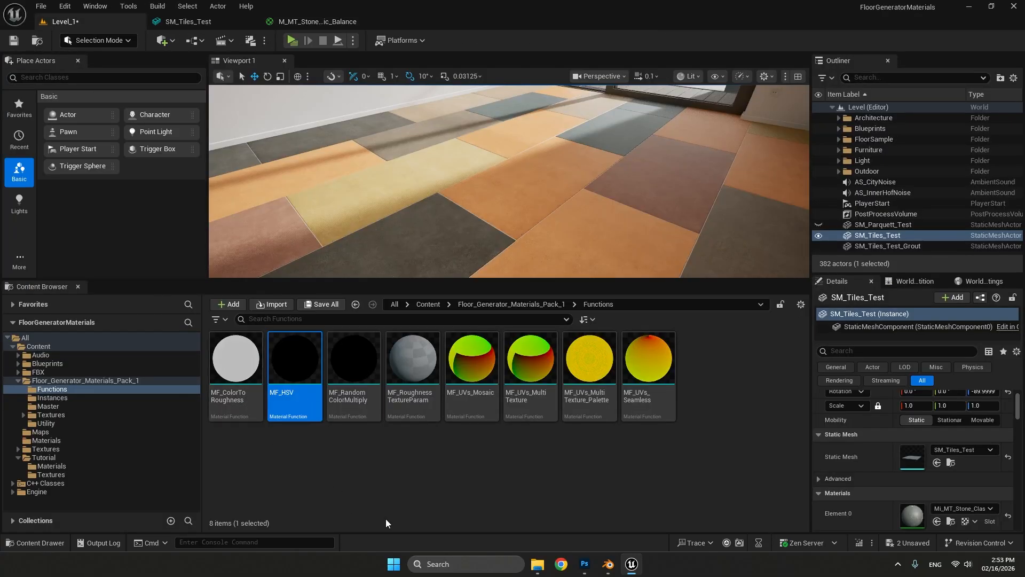
click(382, 502)
click(353, 368)
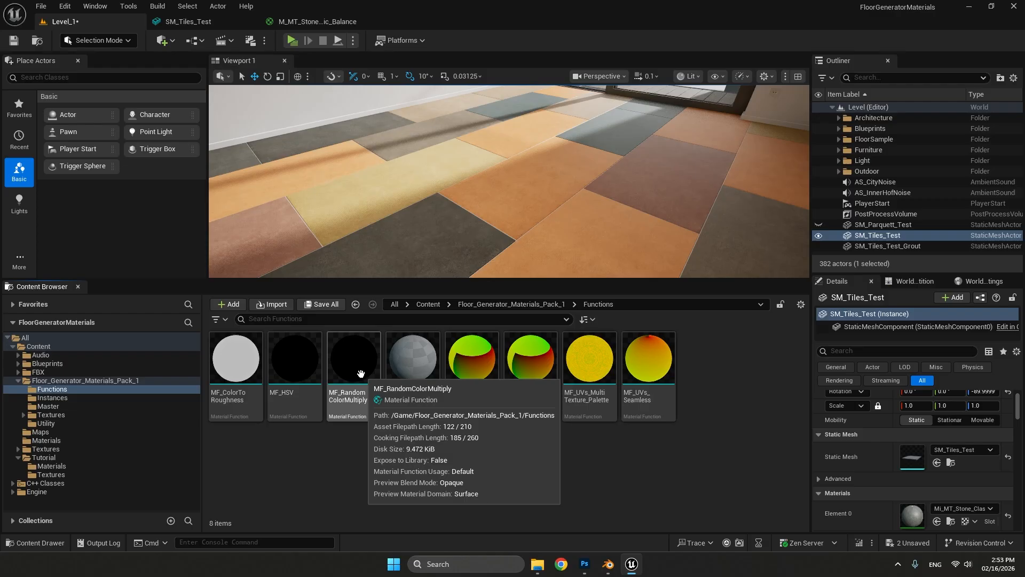
drag(352, 368, 676, 191)
drag(736, 204, 753, 158)
drag(636, 151, 624, 151)
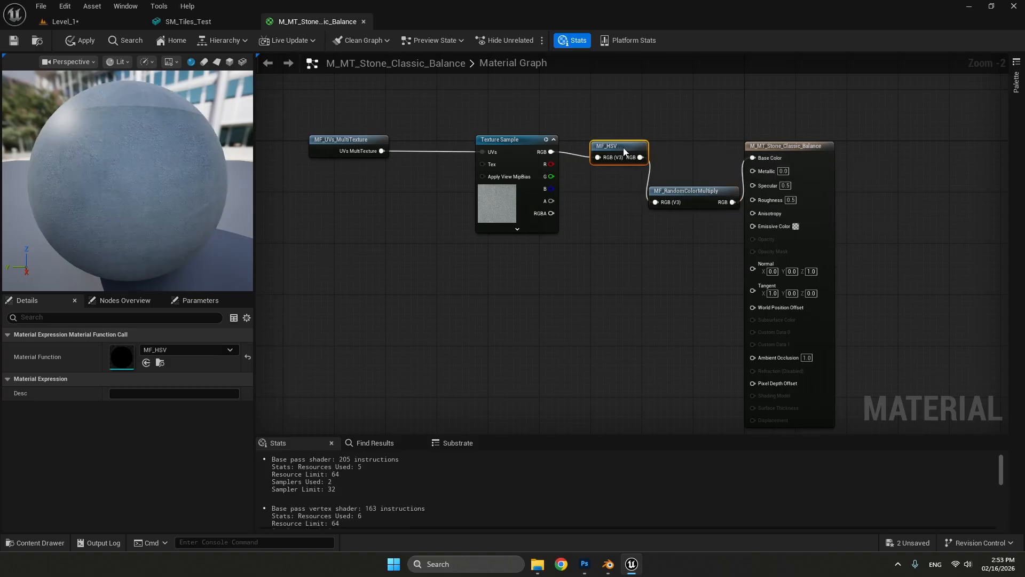
drag(777, 151, 827, 144)
drag(706, 196, 731, 152)
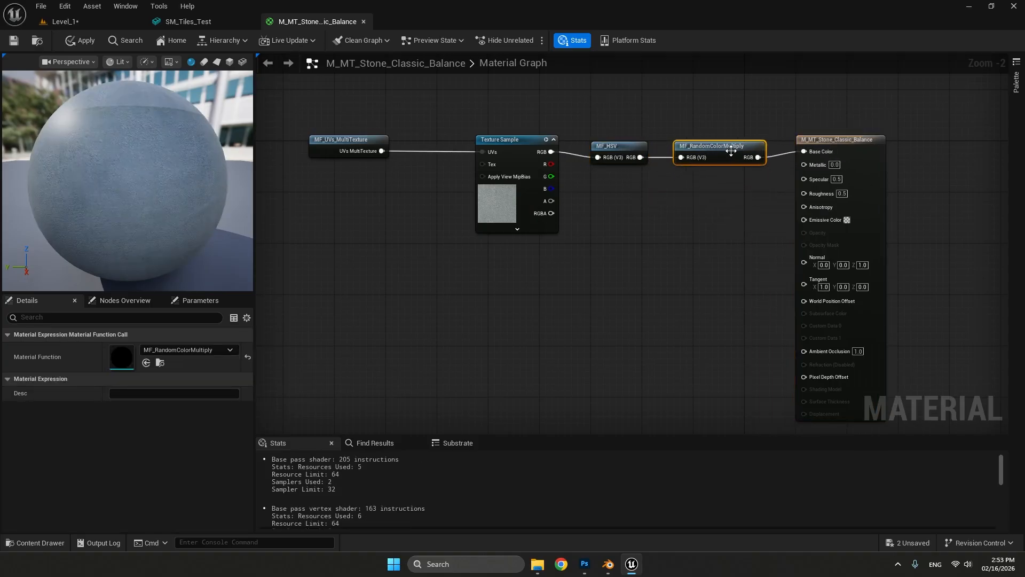
Add MF_ColorToRoughness, connect it from the Texture Sample's RGB output to Roughness, and save the material.
click(76, 21)
drag(236, 368, 631, 188)
drag(551, 152, 634, 203)
drag(706, 202, 802, 192)
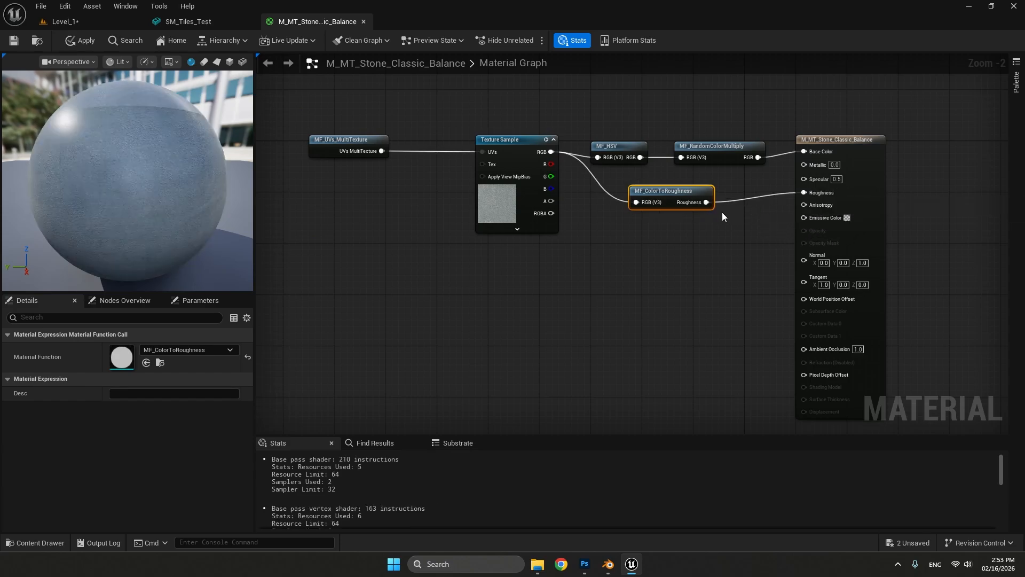
click(13, 41)
Reopen Mi_MT_Stone_Classic_Balance from the Tutorial Materials folder in a floating, enlarged window over the level.
click(66, 23)
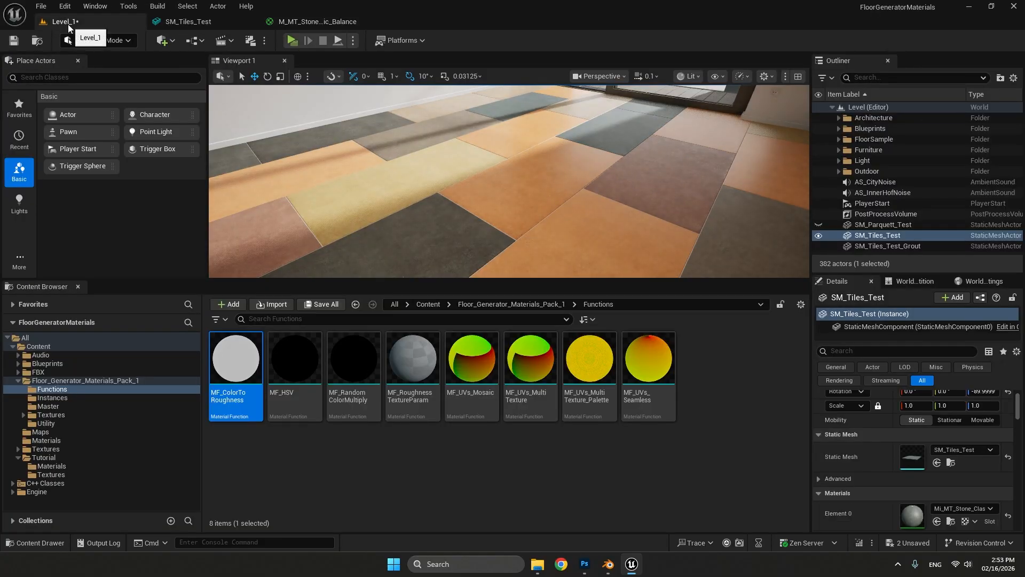
click(53, 466)
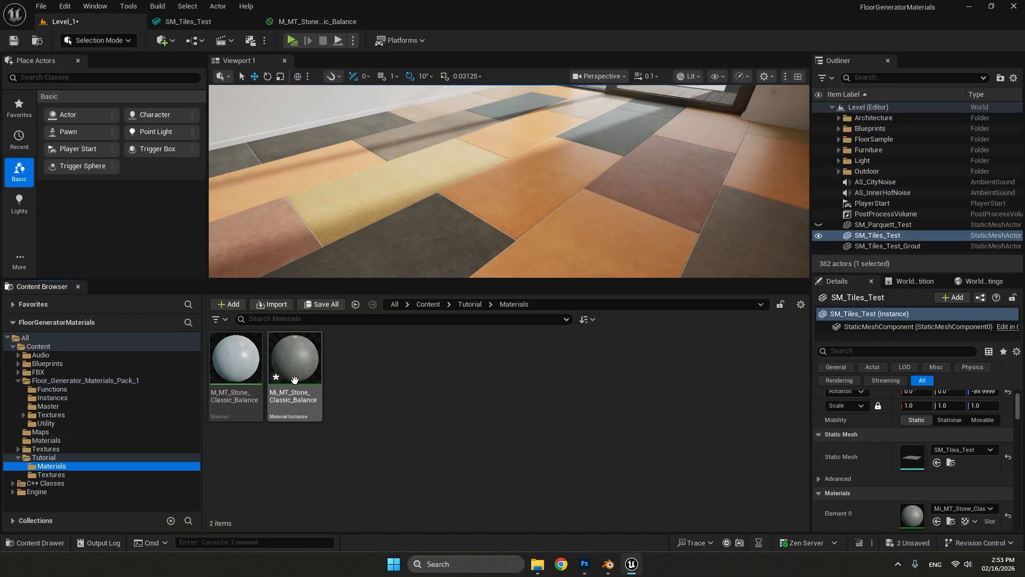
double_click(304, 352)
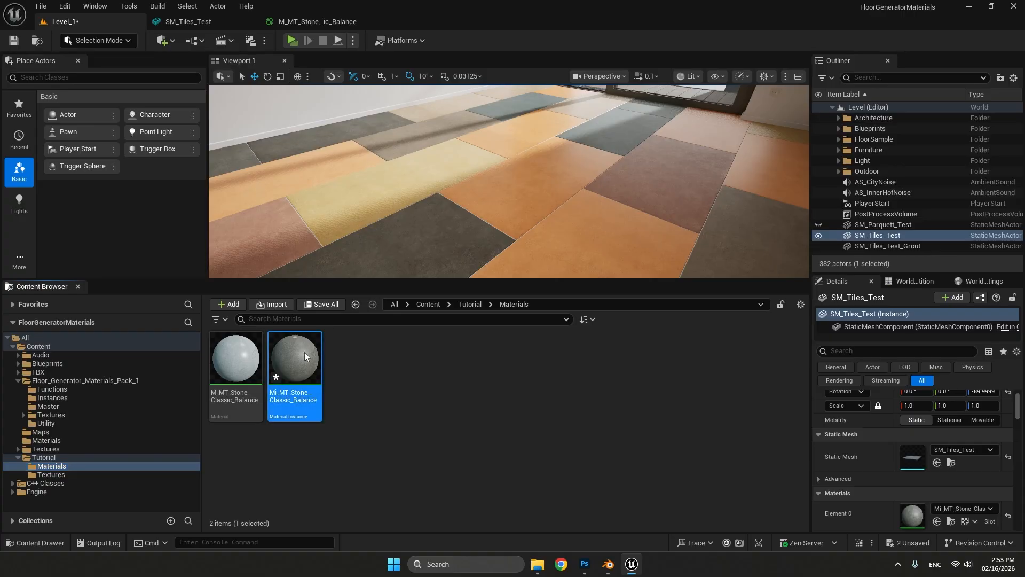
drag(385, 25, 99, 123)
click(101, 24)
drag(287, 110, 263, 95)
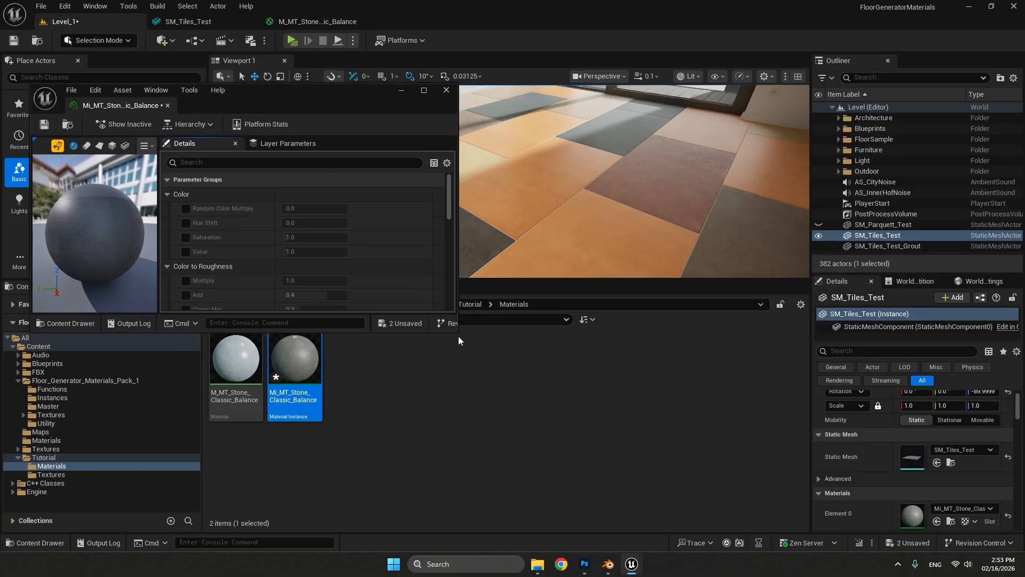
drag(456, 331, 406, 472)
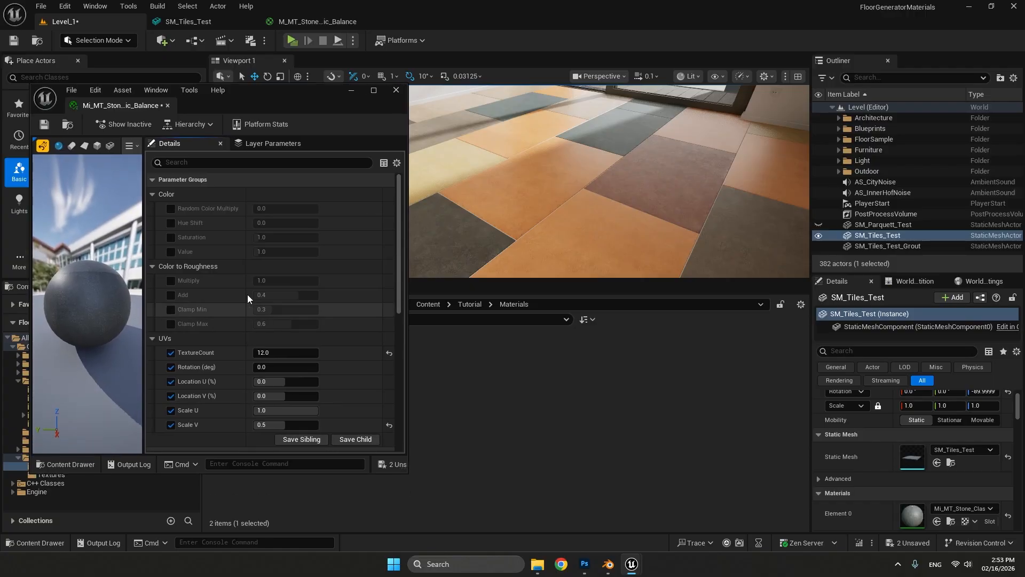
Enable the Random Color Multiply override and set it to 1.0, moving the window clear of the floor view.
click(170, 209)
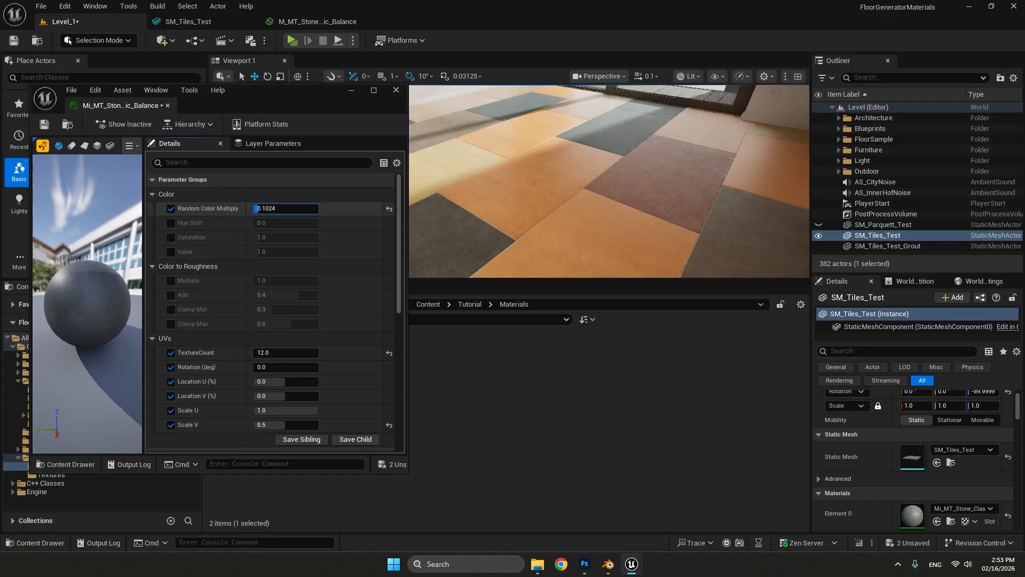
drag(286, 208, 319, 208)
drag(289, 92, 272, 227)
drag(283, 343, 289, 343)
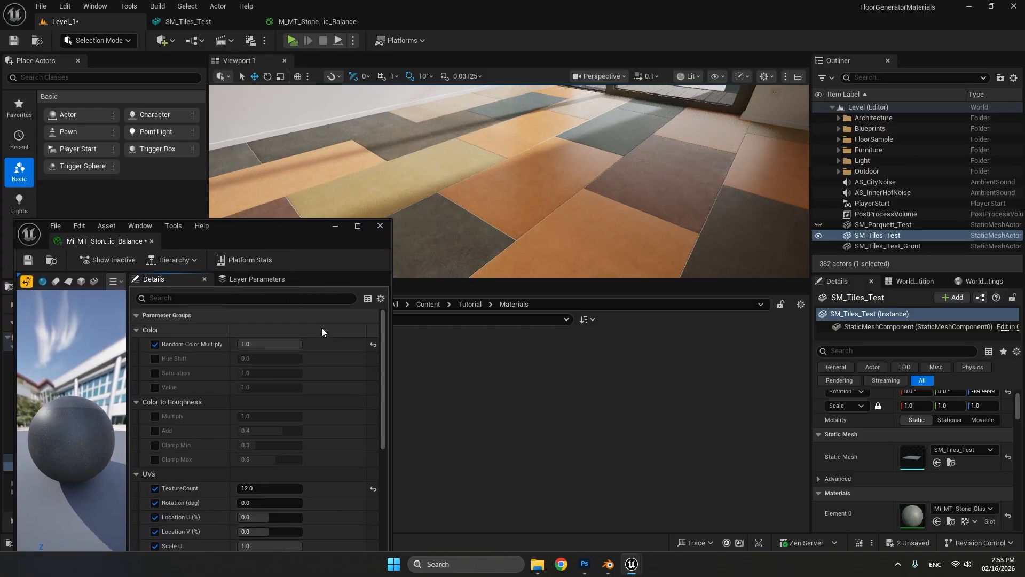
Enable the Hue Shift, Saturation and Value overrides, test color changes on the tiles and set Value to 1.
drag(248, 225, 251, 127)
drag(257, 261, 278, 319)
click(158, 275)
click(158, 289)
text(1)
key(Return)
Override Color to Roughness with Multiply about 1.18, Add 0.30, Clamp Min 0.24 and Clamp Max 0.60, and save and close the instance.
click(159, 319)
click(159, 333)
click(159, 347)
click(159, 361)
click(32, 167)
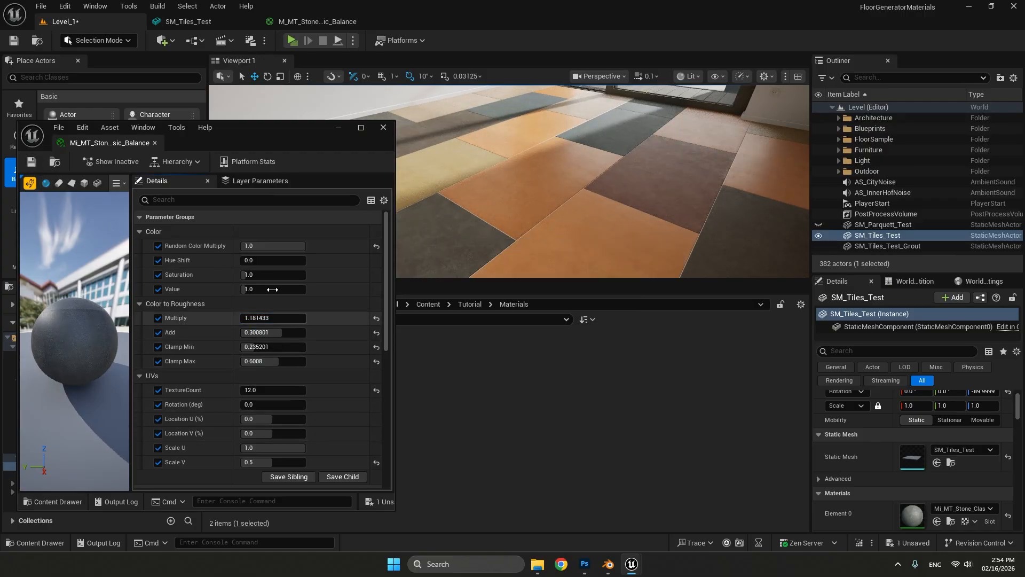
click(386, 131)
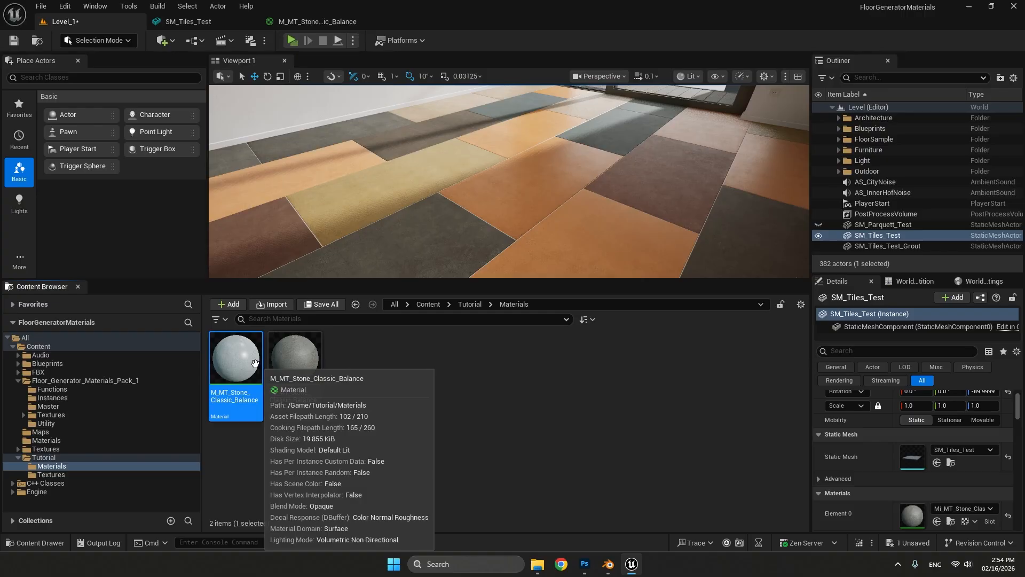
Create a material instance of M_MT_Stone_Classic_Balance named Mi_MT_Stone_Classic_Balance_2 and apply it to the tiled floor in the level.
right_click(219, 353)
click(283, 57)
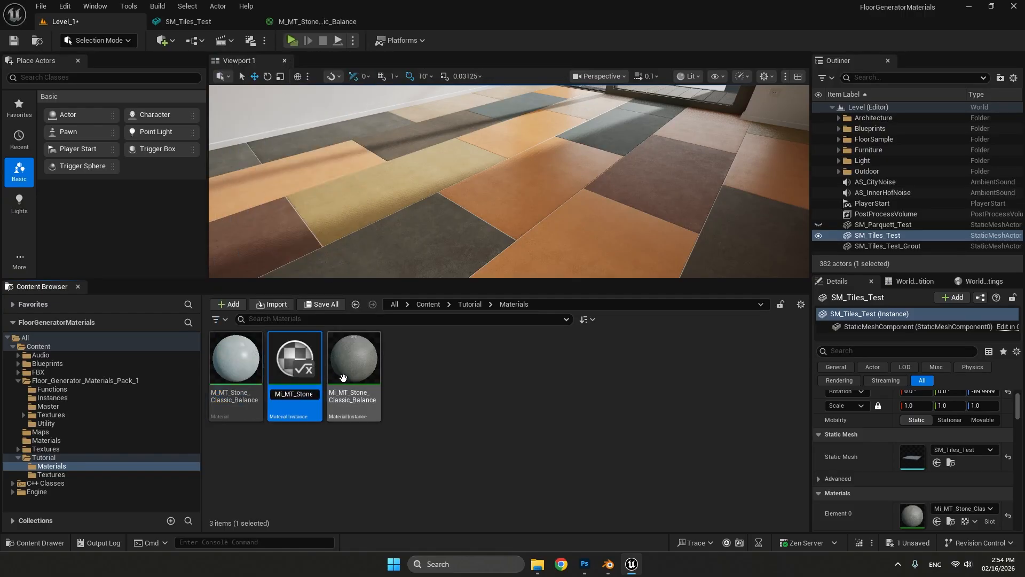
key(Return)
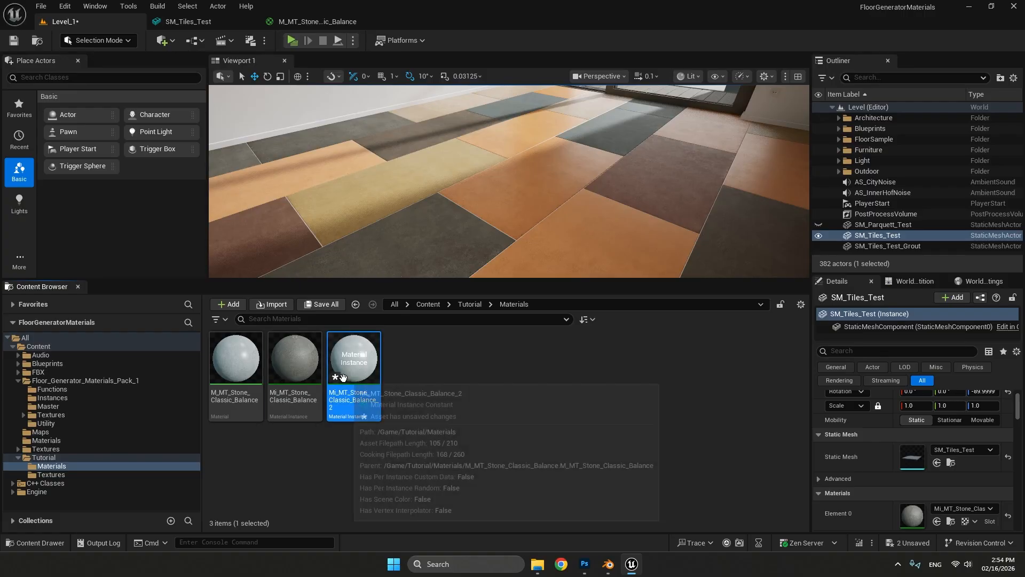
click(466, 421)
mouse_move(344, 364)
drag(344, 365, 503, 218)
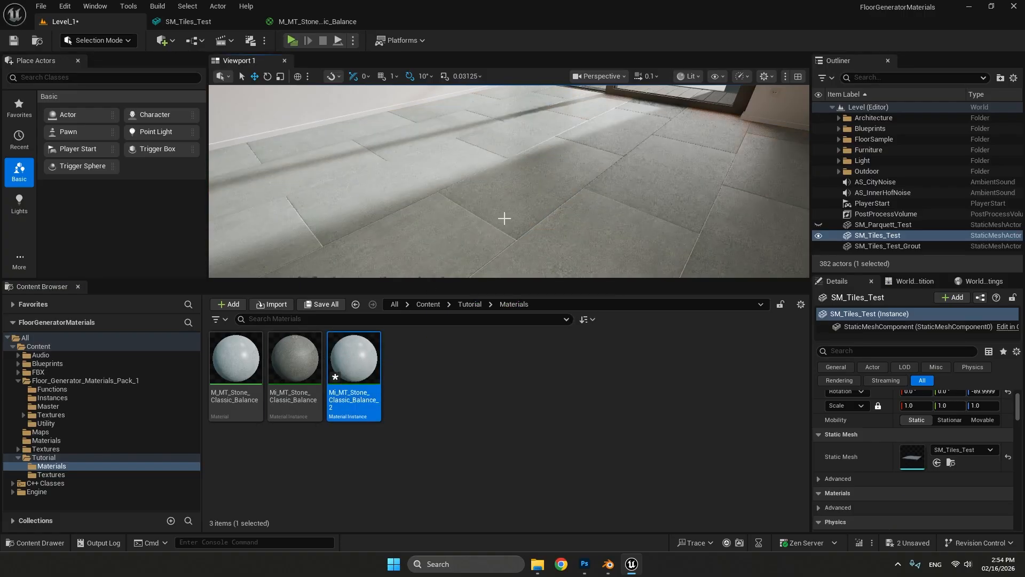
Open Mi_MT_Stone_Classic_Balance_2, override TextureCount with 2, and resize the instance window to uncover the floor.
double_click(355, 357)
click(168, 263)
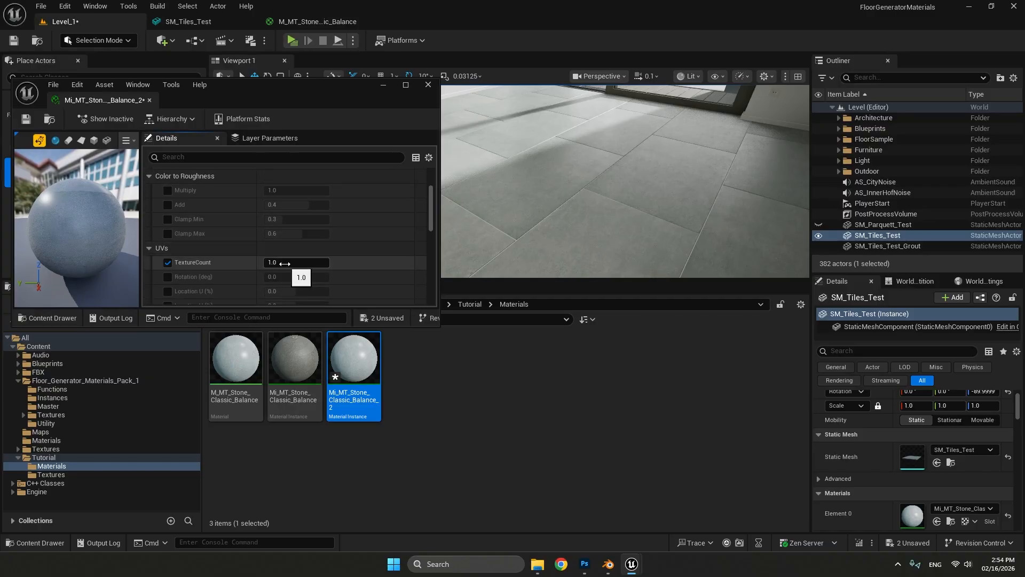
click(285, 262)
text(2)
key(Return)
drag(439, 326, 260, 425)
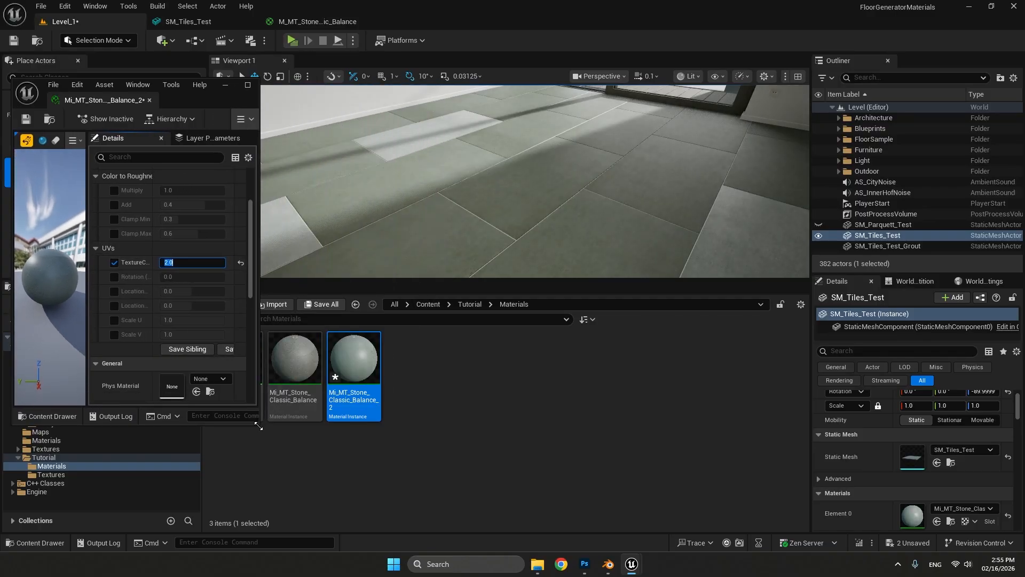
Raise TextureCount one at a time from 3 to 9 to compare the tile variation, and set it to 12.
text(3)
key(Return)
text(4)
key(Return)
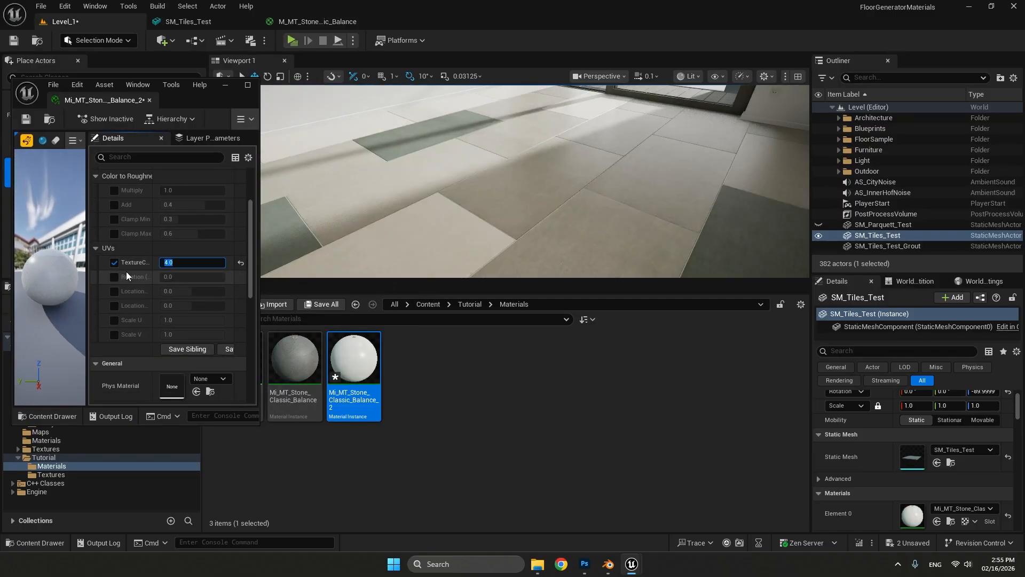
click(187, 260)
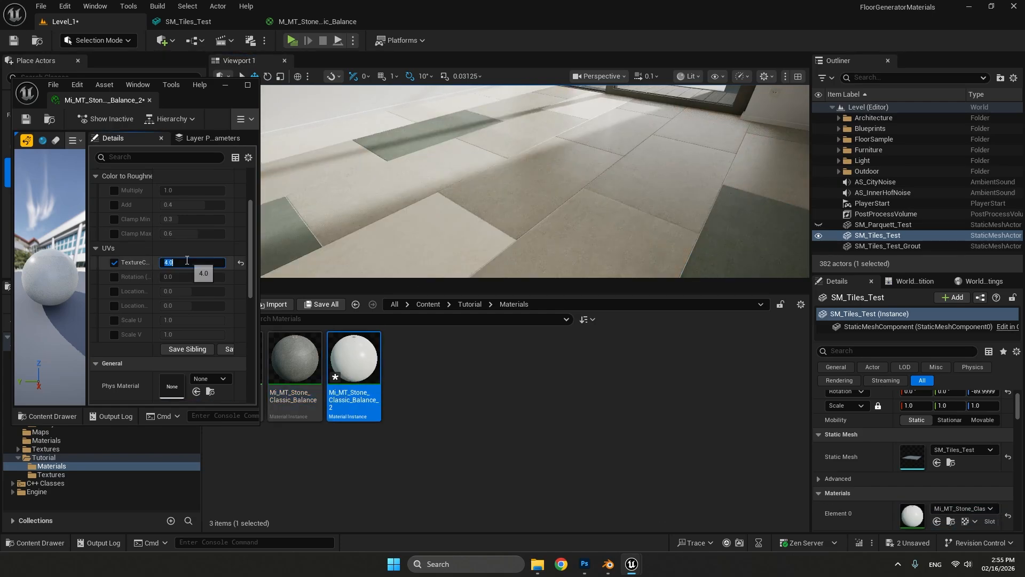
text(5)
key(Return)
text(6)
key(Return)
text(7)
key(Return)
text(8)
key(Return)
text(9)
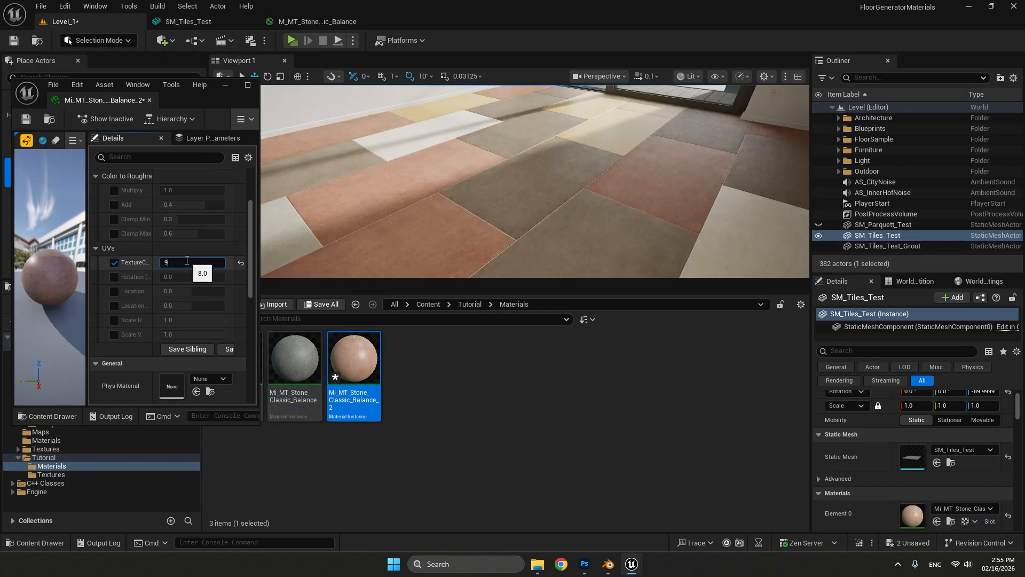
key(Return)
text(12)
key(Return)
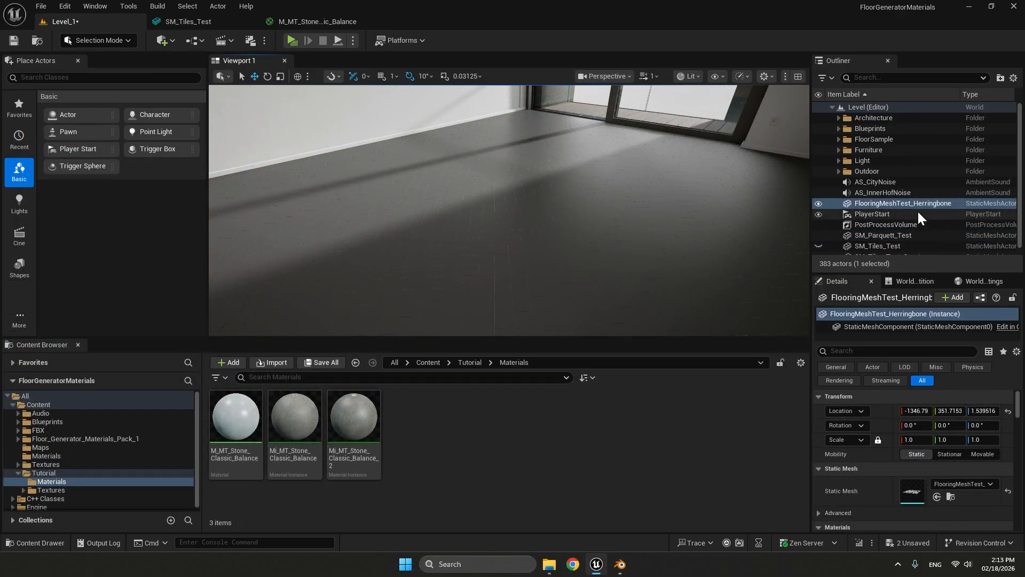
Inspect the FlooringMeshTest_Herringbone mesh in its own editor, close it, and apply Mi_MT_Stone_Classic_Balance_2 to the herringbone floor.
click(865, 203)
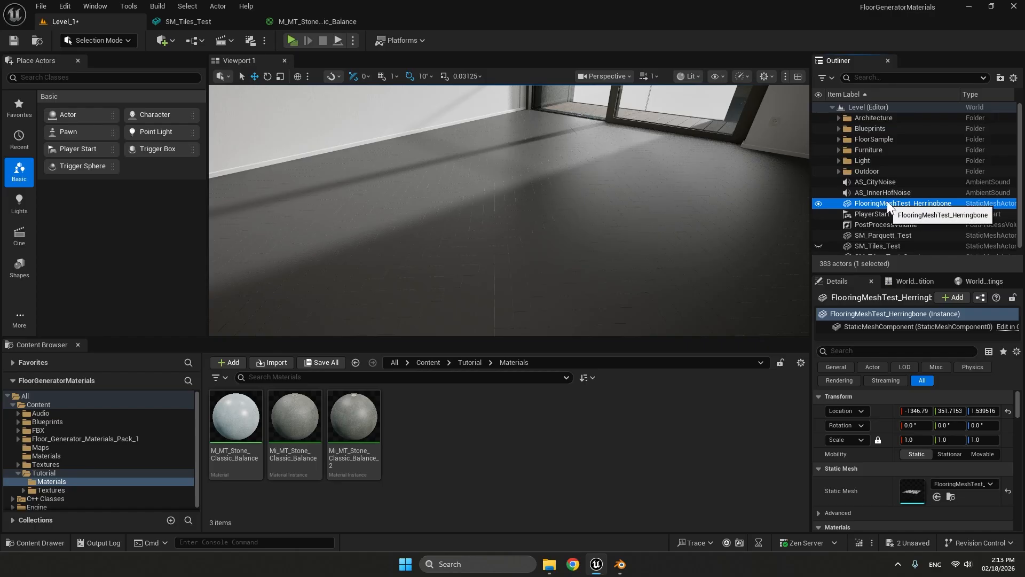
double_click(911, 490)
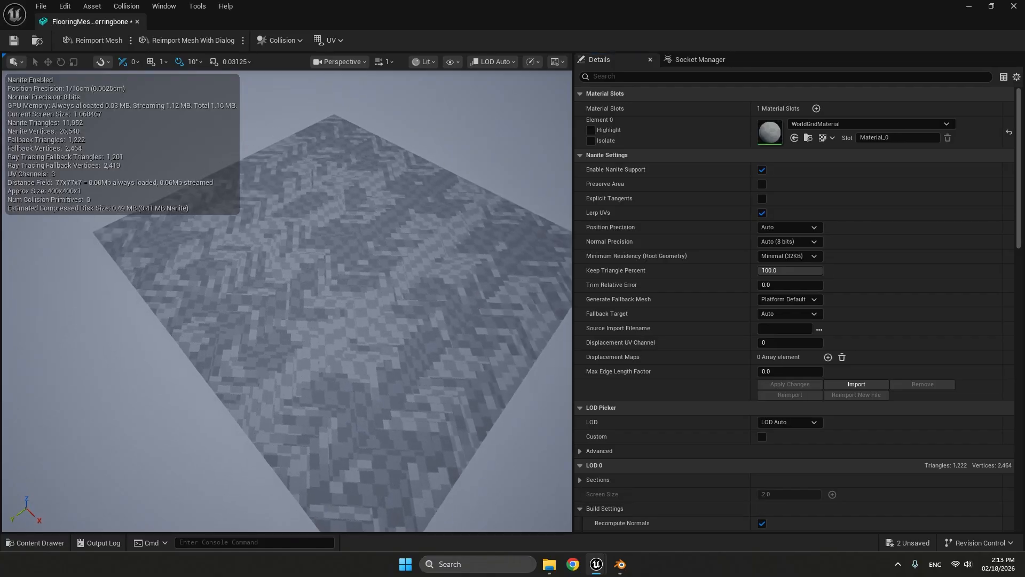
right_drag(299, 299, 308, 297)
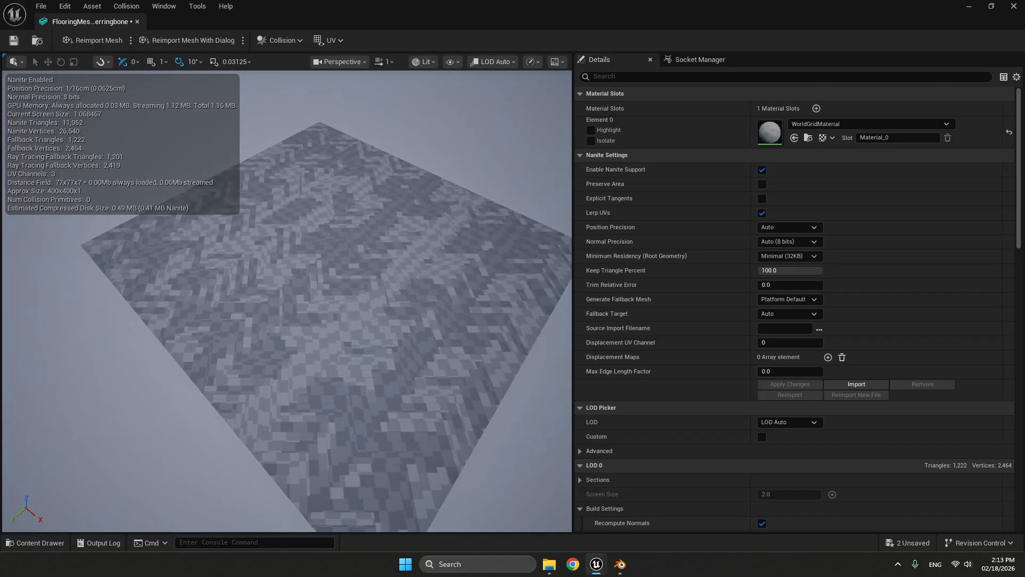
click(136, 22)
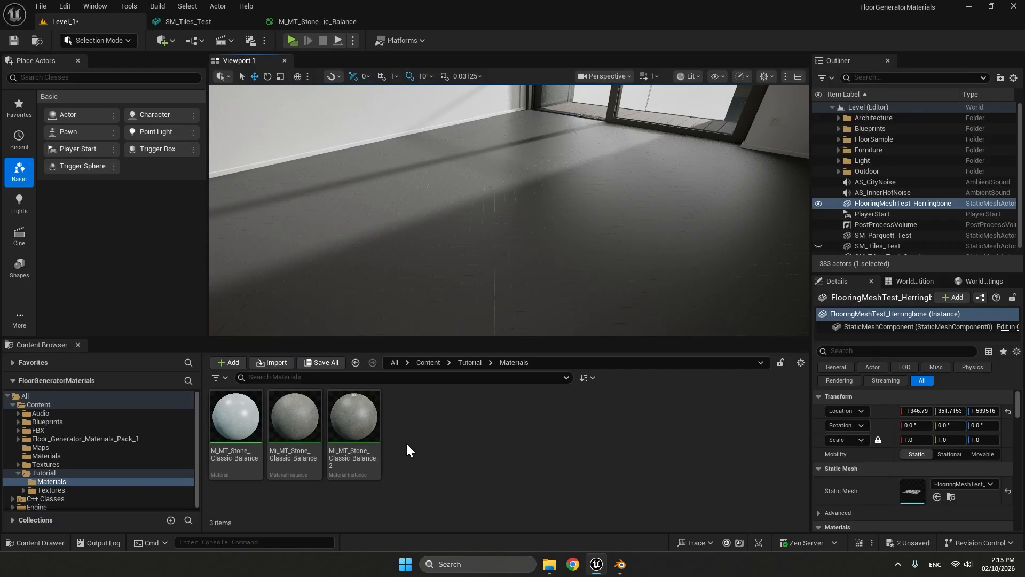
drag(363, 425, 473, 274)
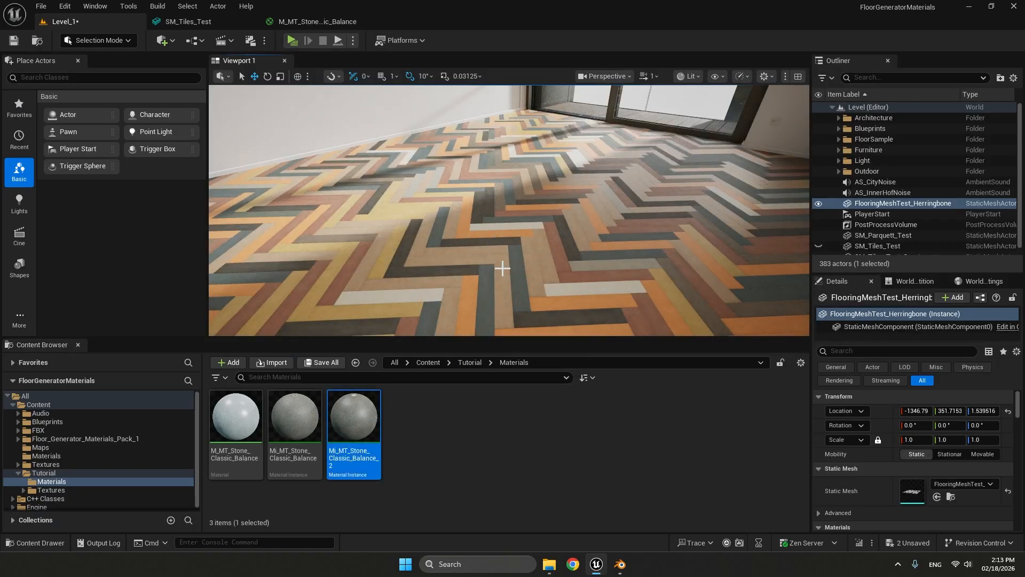
Switch to File Explorer and examine T_Wood_Oak_AmericanWhite_1-d.jpg from the AmericalOakWhite folder in the image viewer.
click(549, 566)
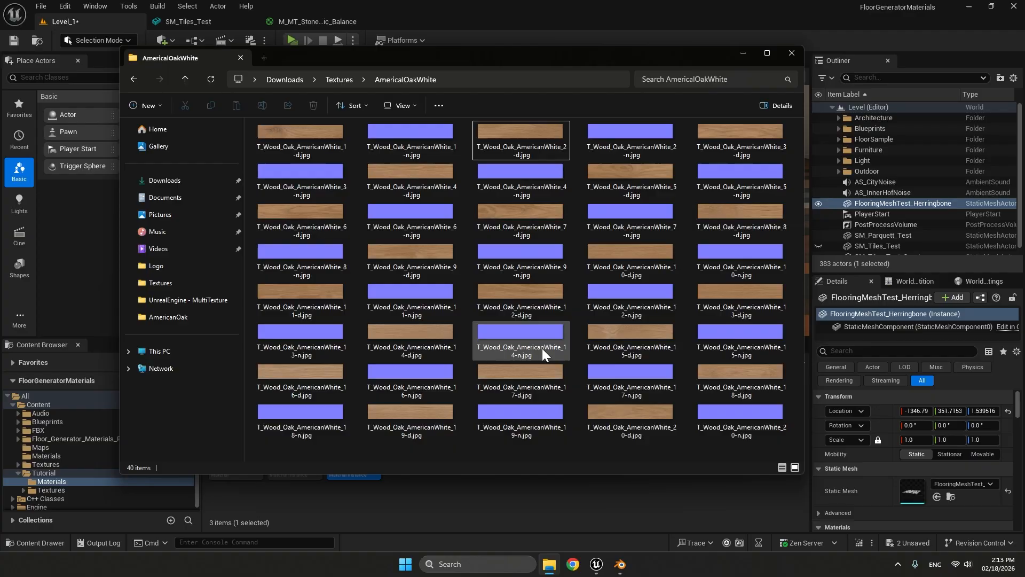
double_click(282, 134)
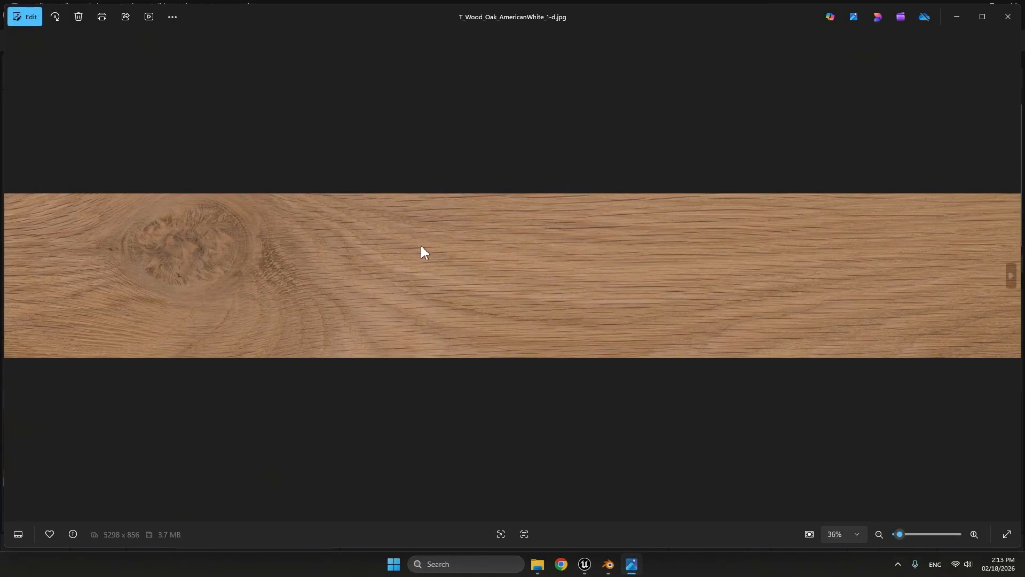
scroll(492, 300, up, 5)
scroll(496, 307, down, 5)
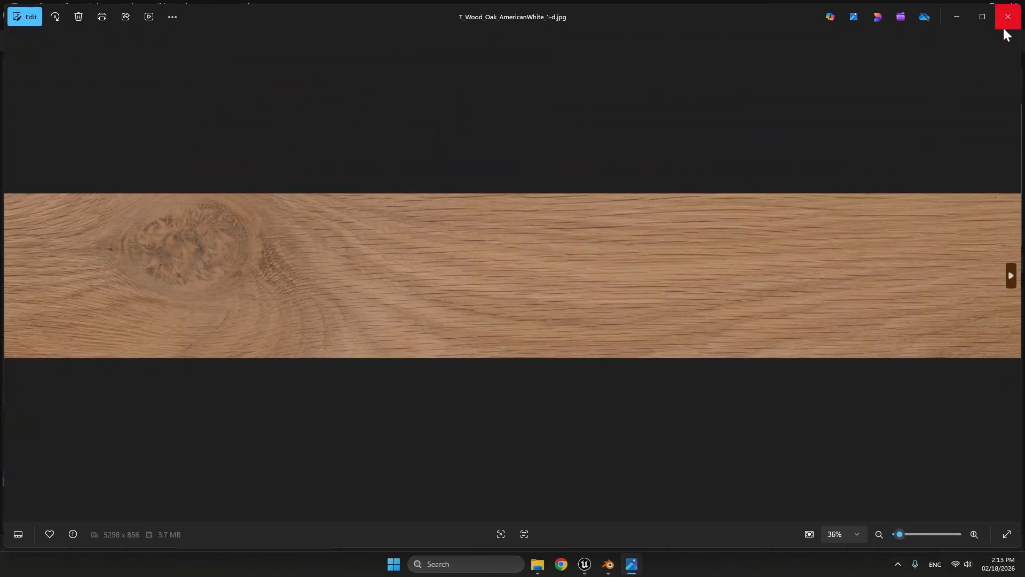
click(1003, 27)
Select all texture files in the AmericalOakWhite folder and create an AmericanOak folder inside the project's Tutorial Textures folder.
click(454, 220)
key(ctrl+a)
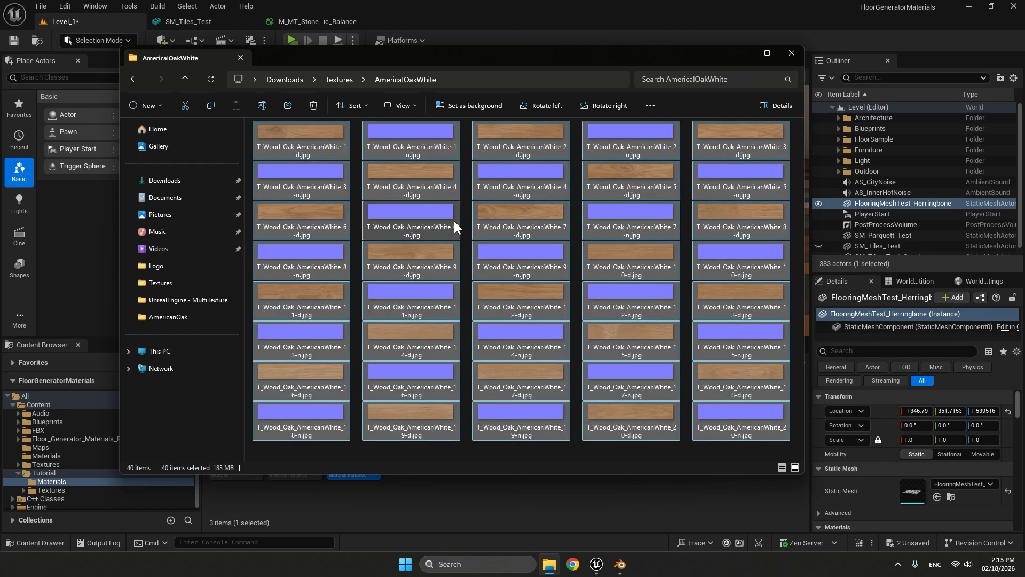
click(422, 503)
click(52, 489)
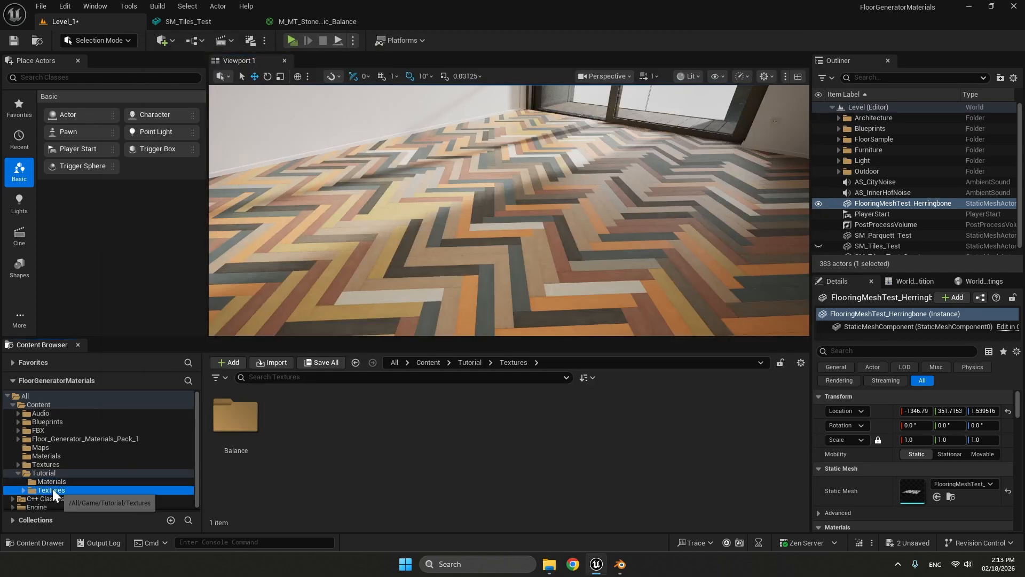
click(228, 360)
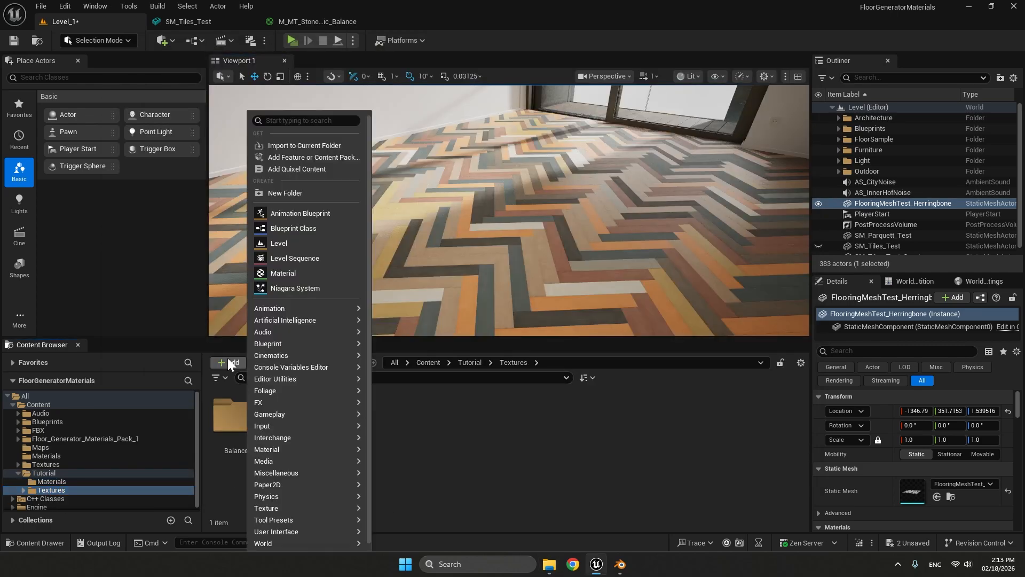
click(302, 192)
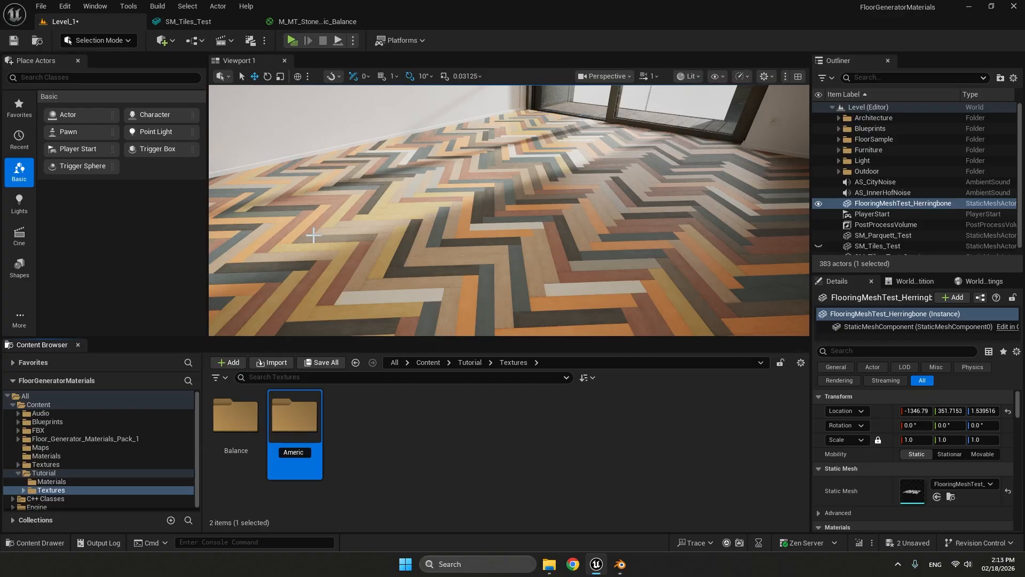
text(AmericanOak)
key(Return)
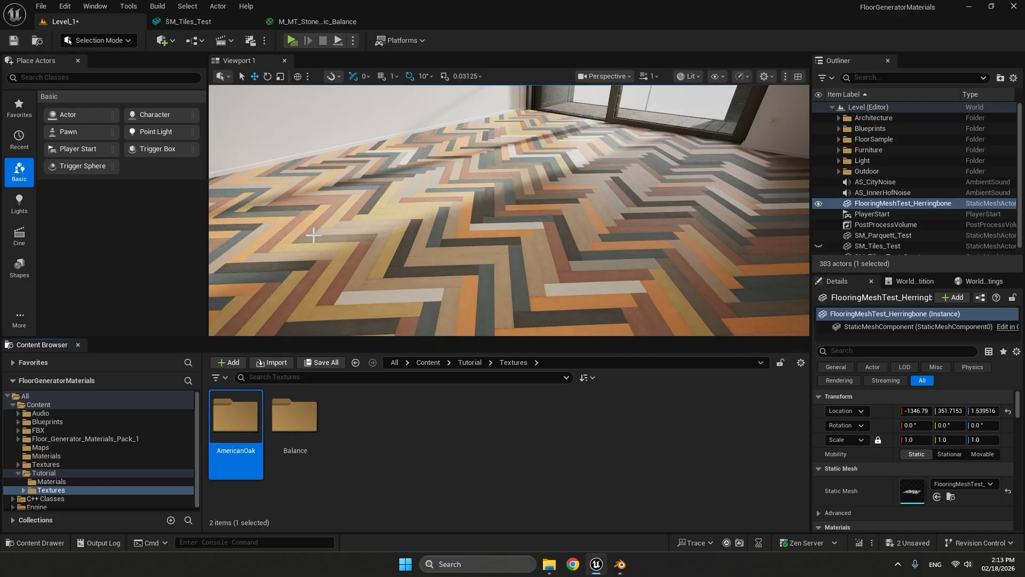
Import the selected American white oak diffuse and normal textures into the AmericanOak folder.
double_click(231, 411)
key(alt+Tab)
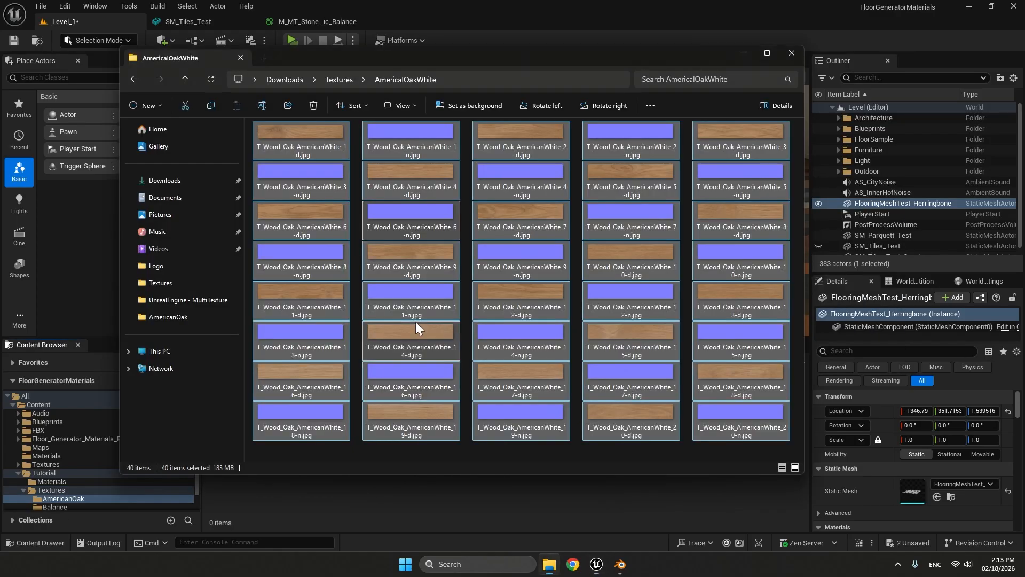
drag(402, 397, 395, 495)
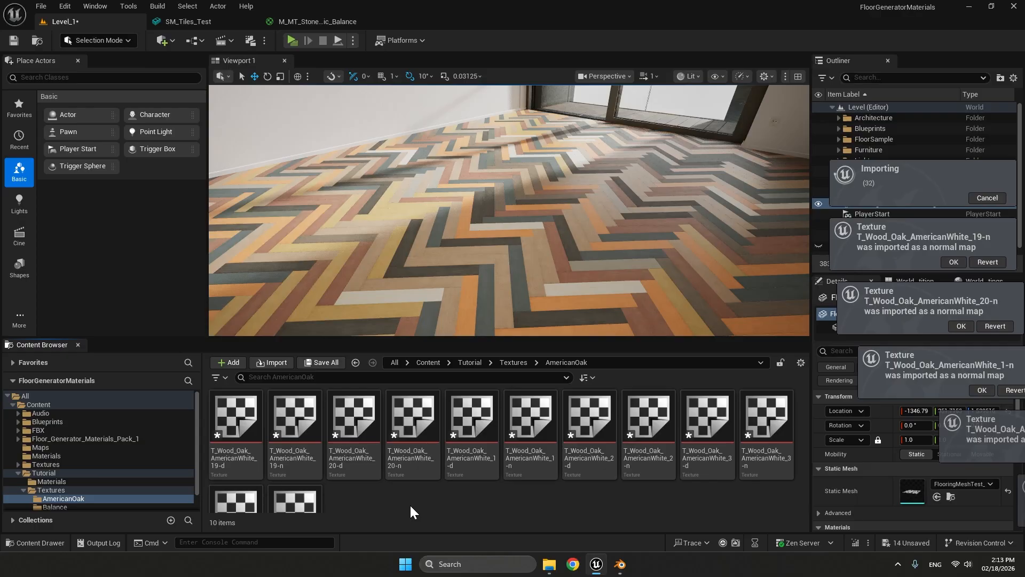
Try to create a texture array from the 20 American white oak diffuse (-d) textures in the AmericanOak folder.
click(243, 356)
ctrl+click(363, 357)
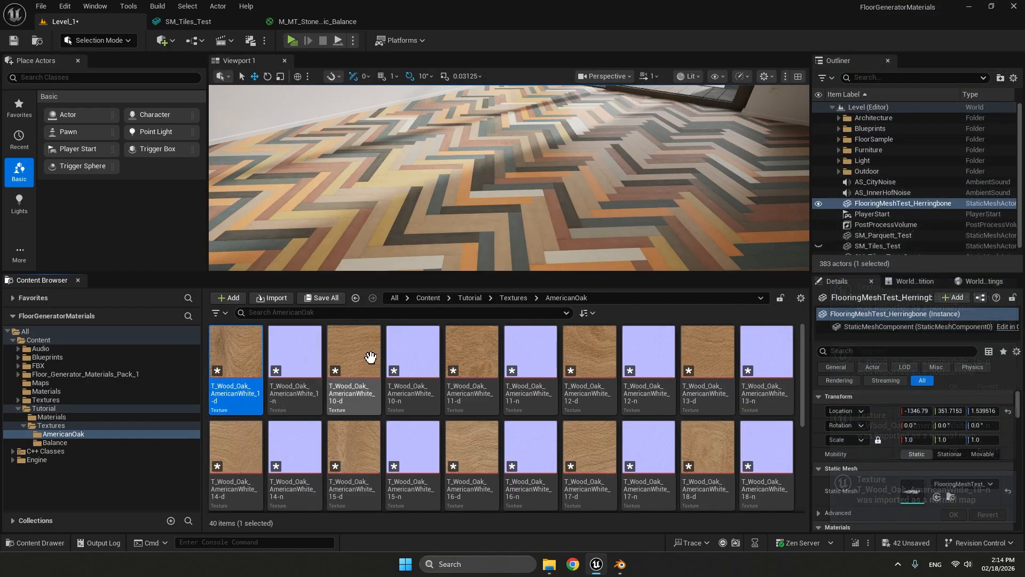
ctrl+click(478, 359)
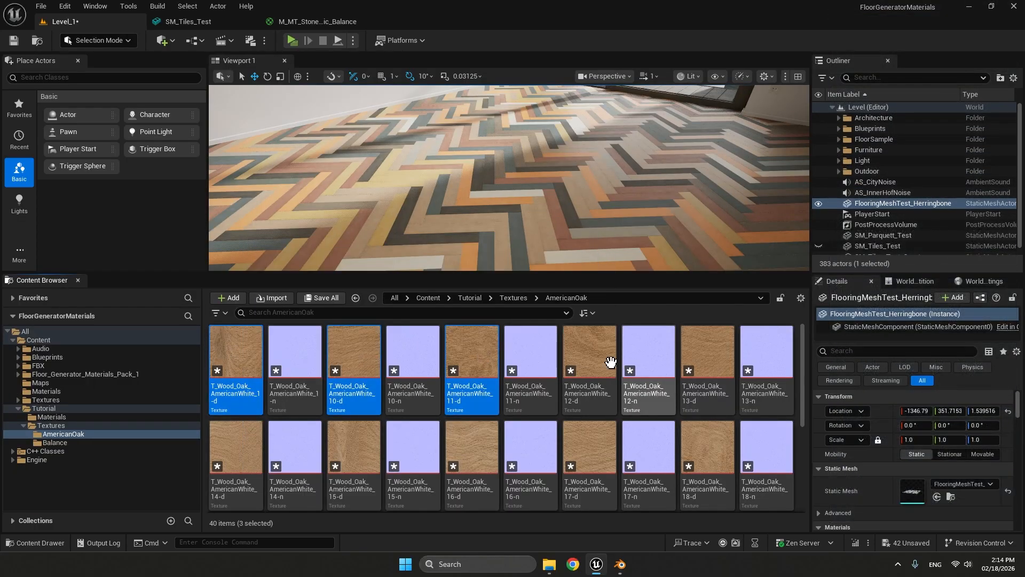
ctrl+click(610, 362)
ctrl+click(707, 355)
ctrl+click(236, 451)
ctrl+click(353, 451)
ctrl+click(472, 451)
ctrl+click(590, 451)
ctrl+click(707, 451)
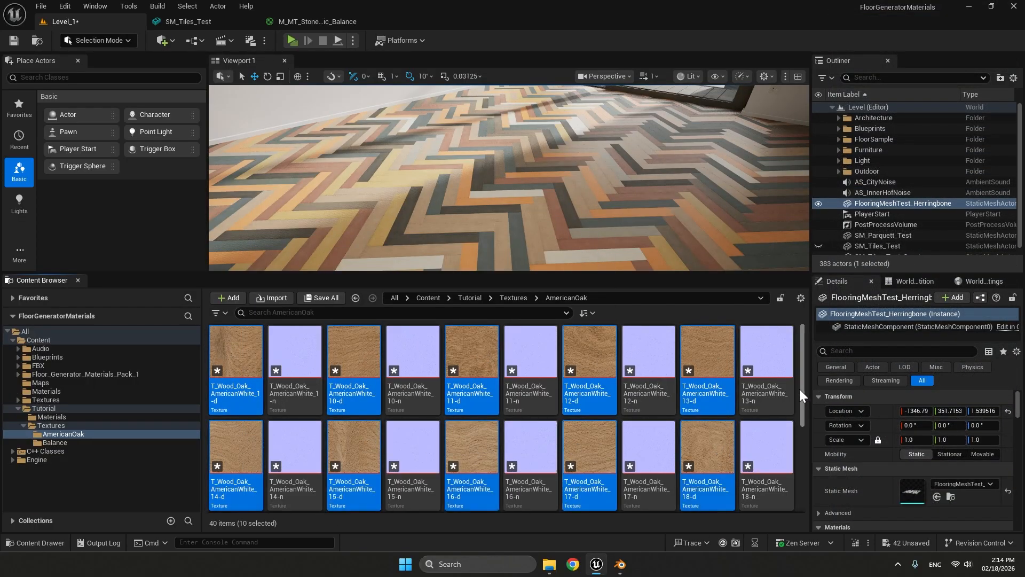
scroll(799, 388, down, 4)
ctrl+click(236, 363)
ctrl+click(353, 363)
ctrl+click(471, 363)
ctrl+click(589, 363)
ctrl+click(707, 363)
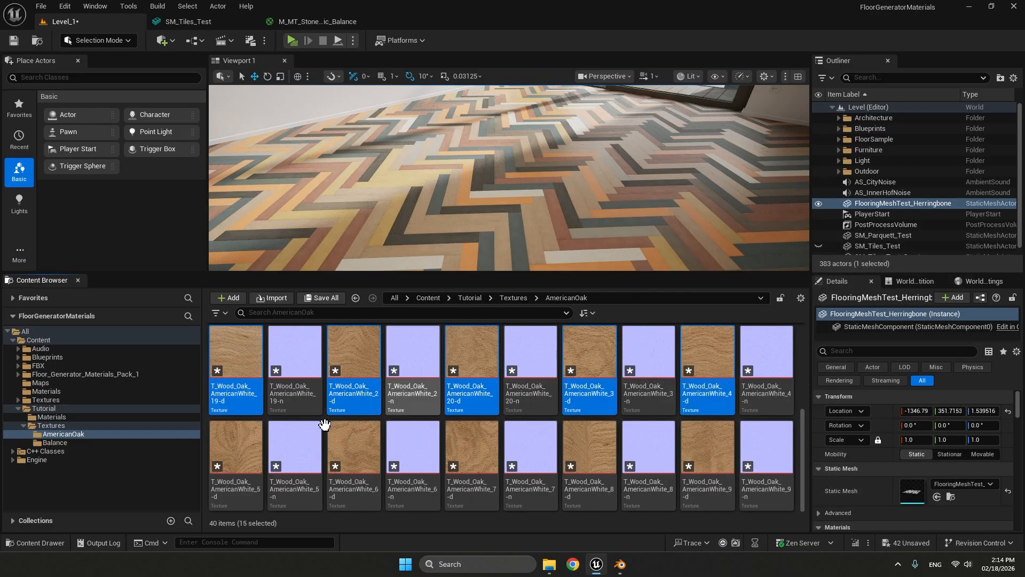
ctrl+click(236, 451)
ctrl+click(353, 451)
ctrl+click(471, 451)
ctrl+click(589, 451)
ctrl+click(707, 451)
right_click(710, 449)
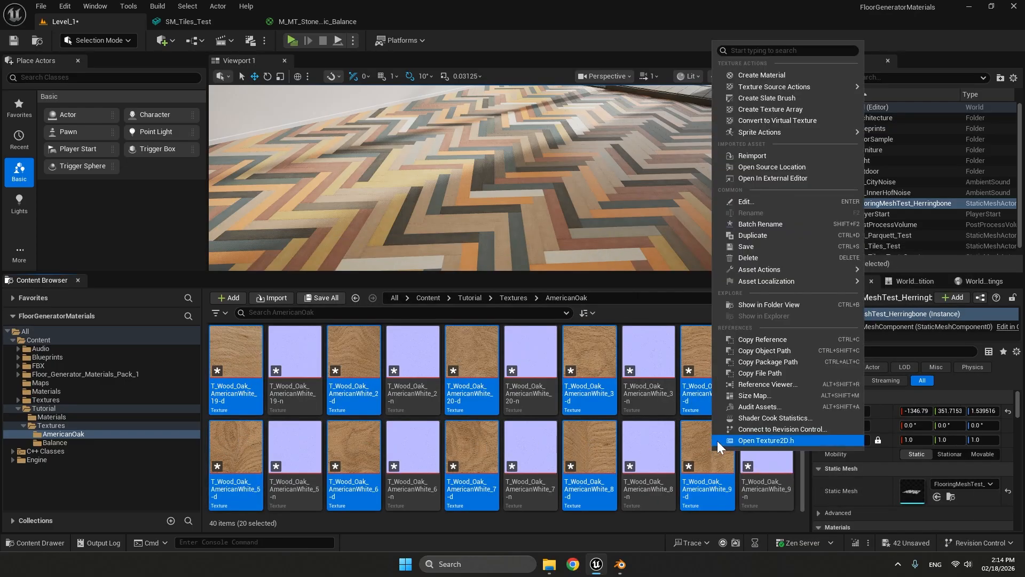
click(786, 108)
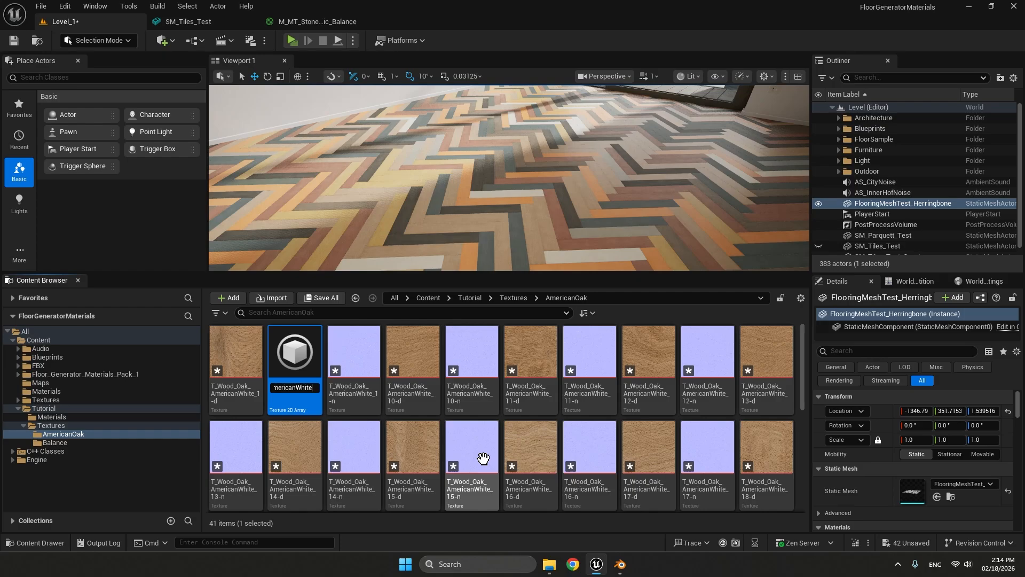
key(Return)
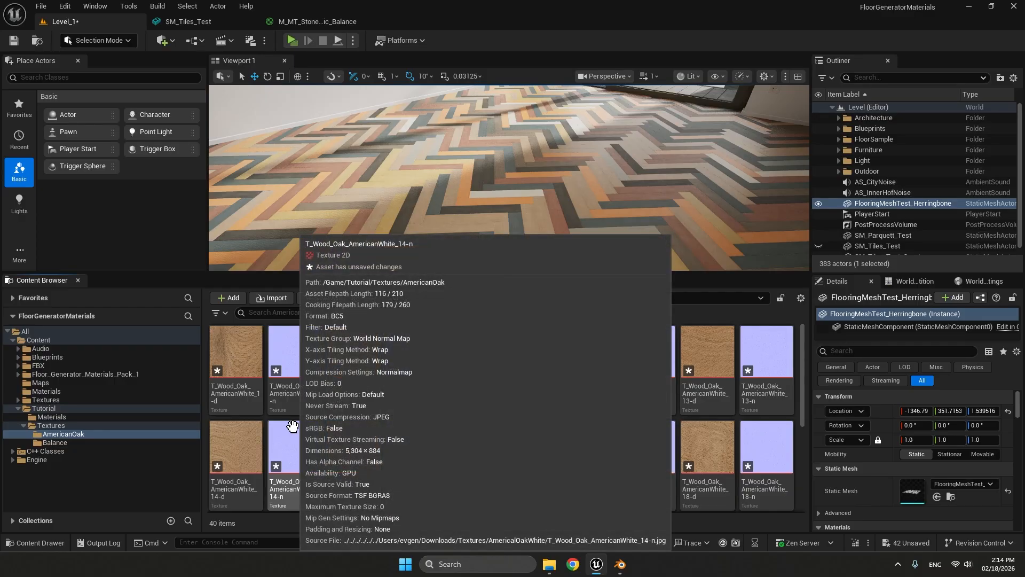
Examine the Output Log messages about the texture array creation and close the log.
click(88, 541)
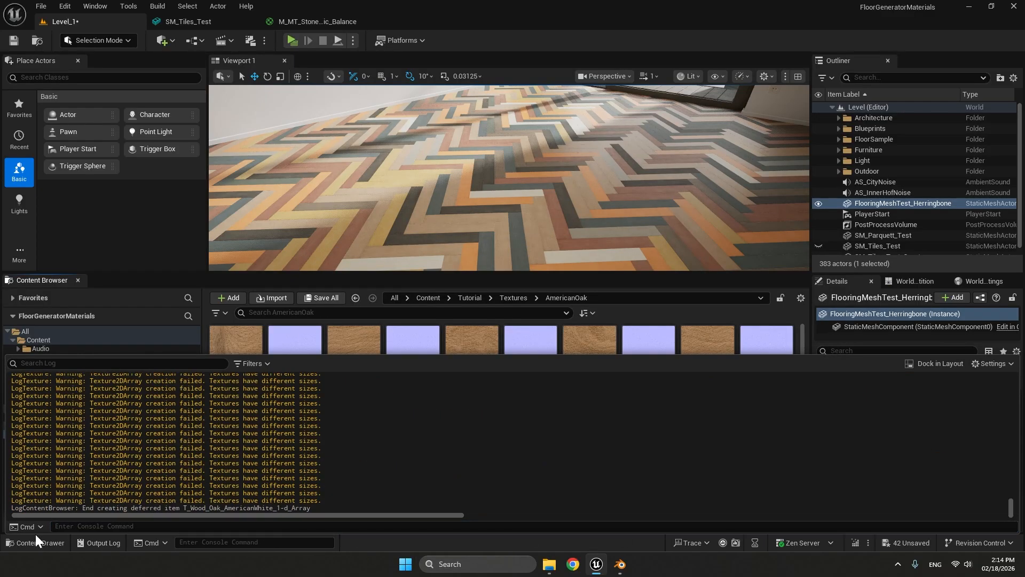
drag(84, 508, 319, 518)
drag(209, 388, 321, 388)
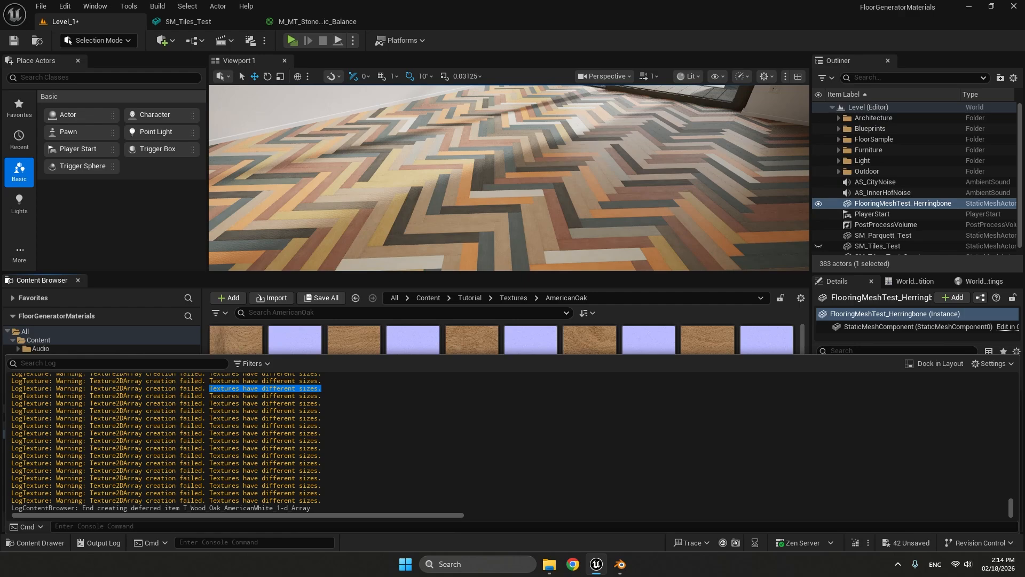
click(323, 389)
click(749, 320)
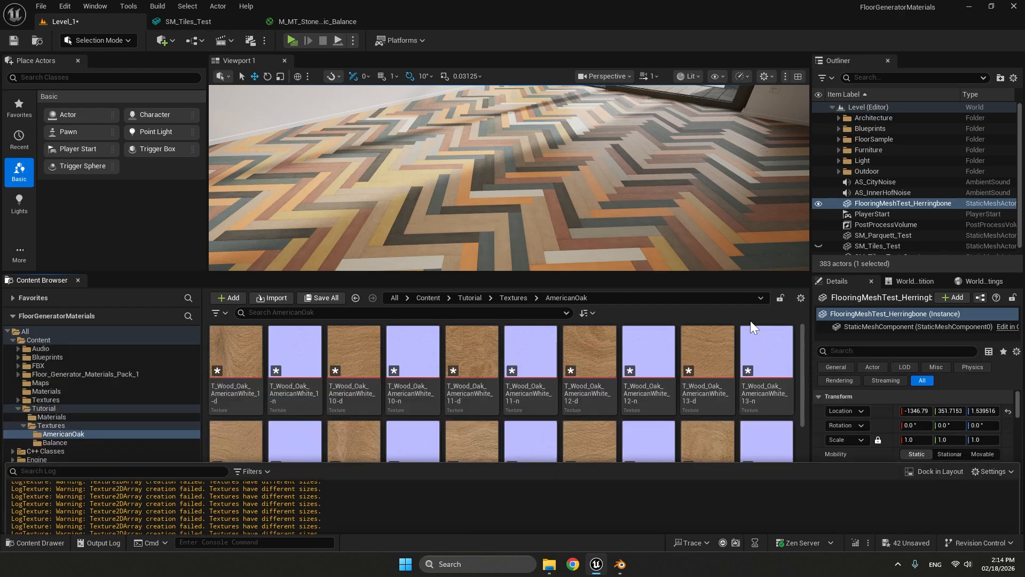
Switch to File Explorer and show the detailed properties of T_Wood_Oak_AmericanWhite_1-d.jpg and T_Wood_Oak_AmericanWhite_2-d.jpg side by side.
click(549, 564)
click(350, 131)
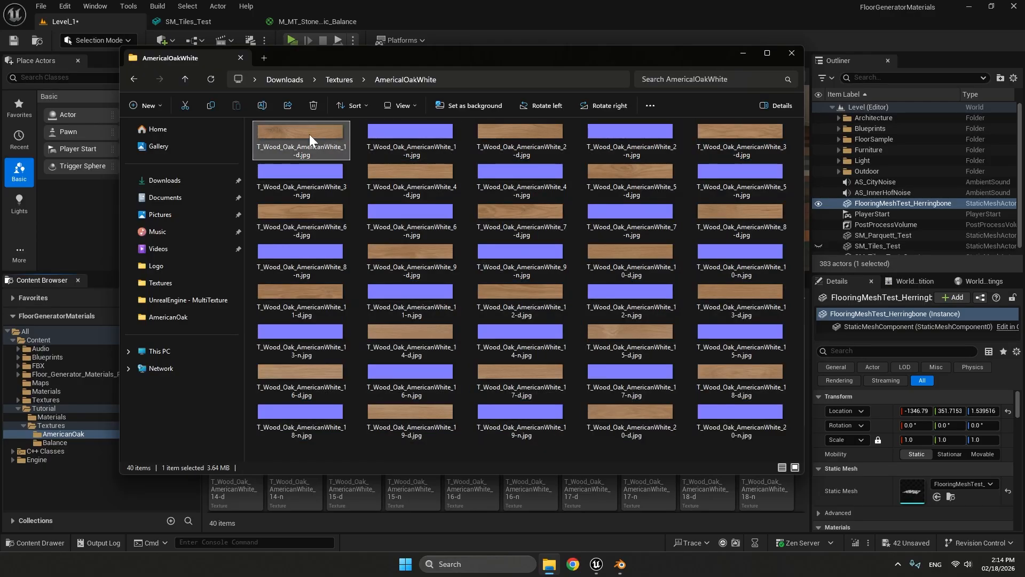
key(alt+Return)
click(322, 114)
key(Escape)
click(514, 132)
key(alt+Return)
click(459, 113)
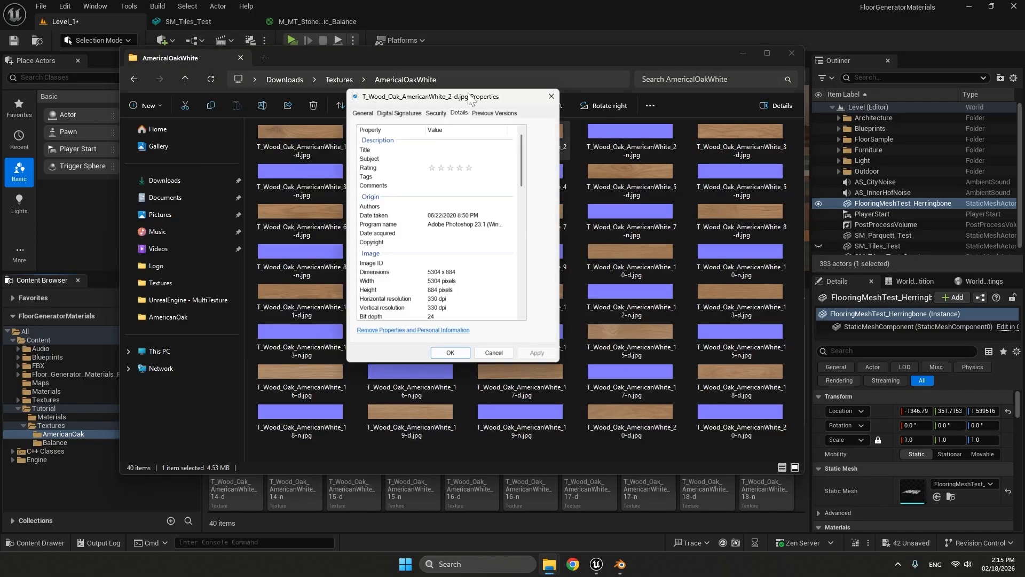
drag(468, 92, 592, 87)
click(740, 53)
drag(530, 86, 486, 91)
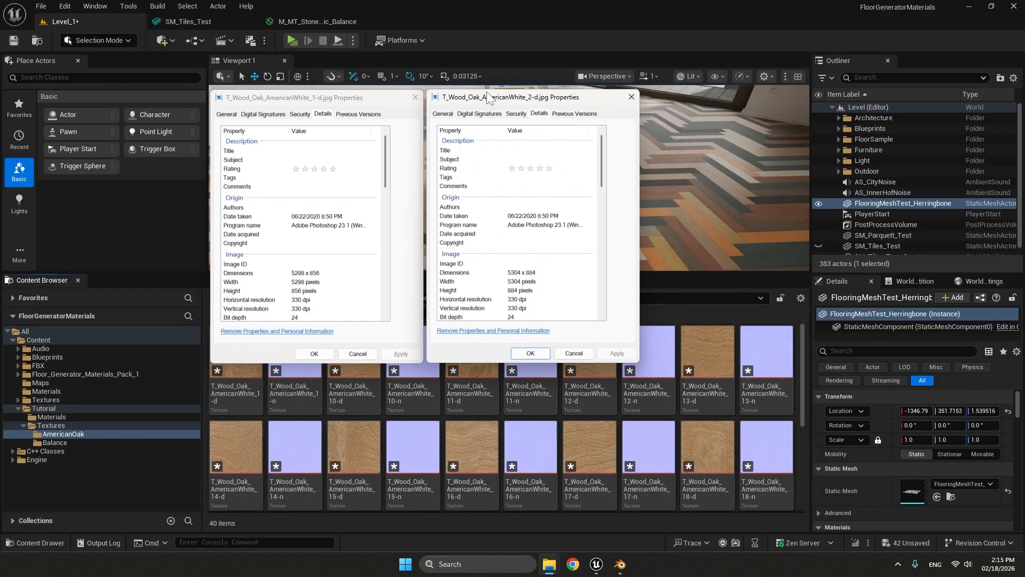
Compare the image dimensions of the two oak texture files and close both properties windows.
click(297, 273)
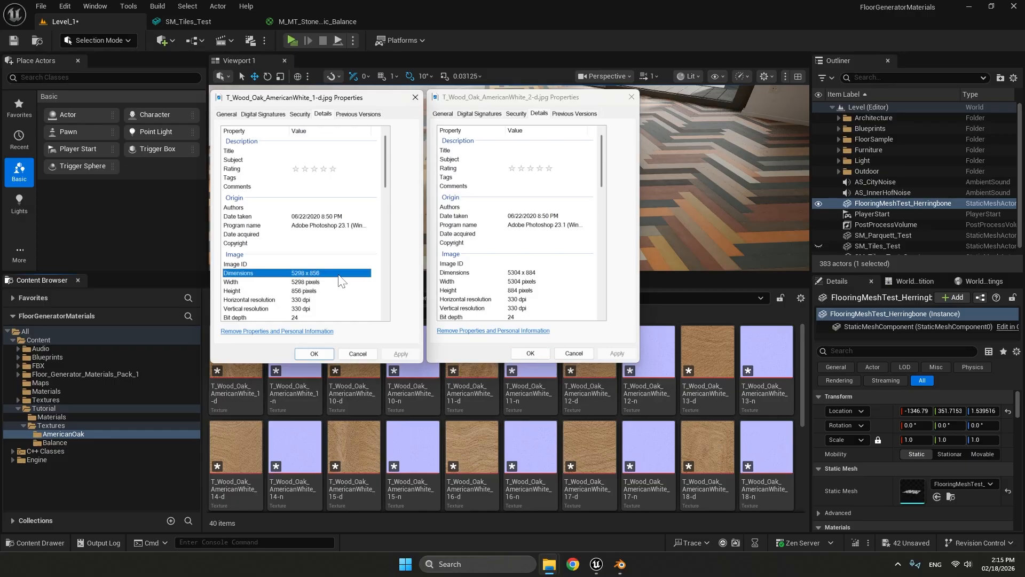
click(525, 274)
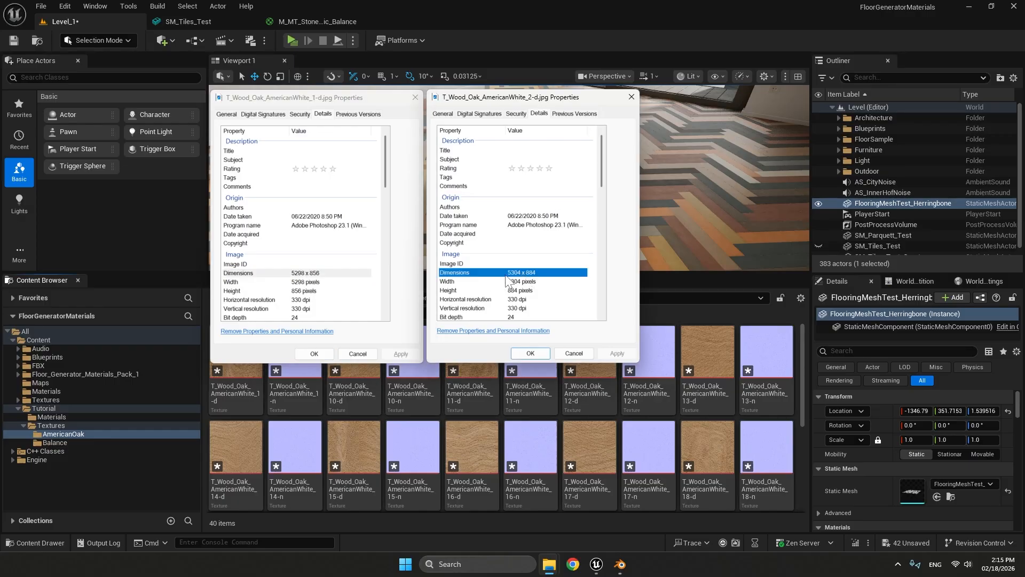
click(306, 276)
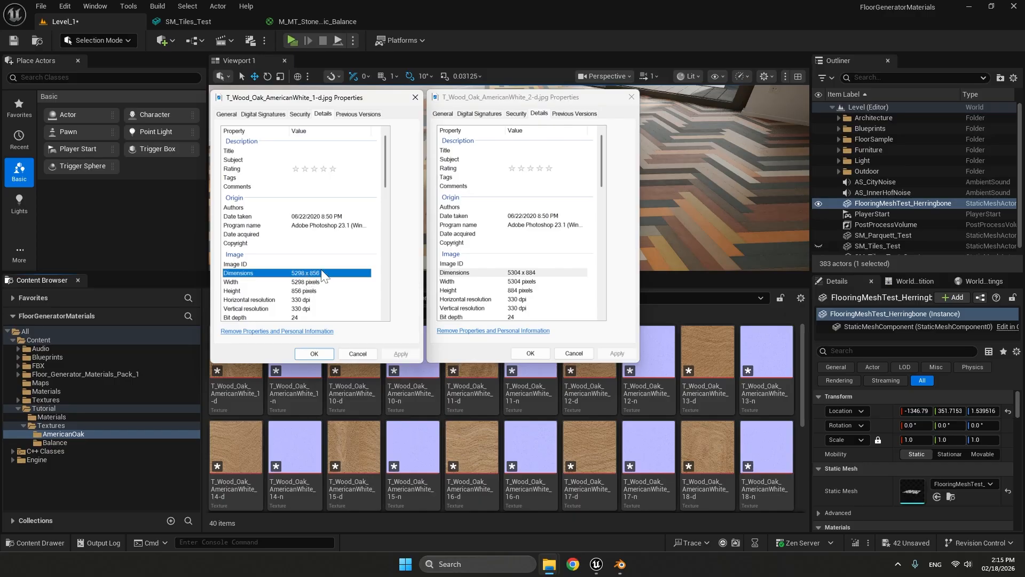
click(415, 98)
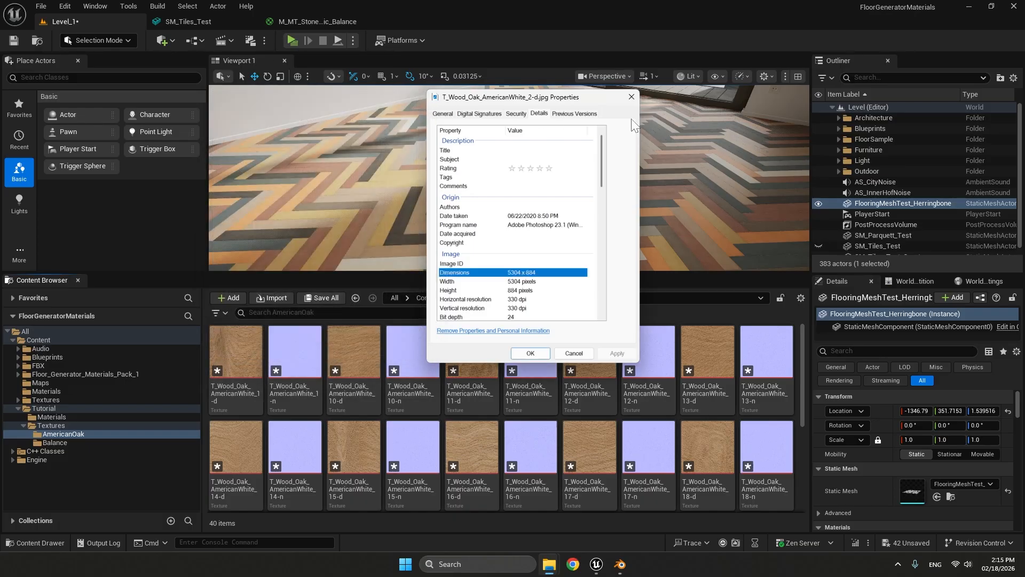
click(631, 97)
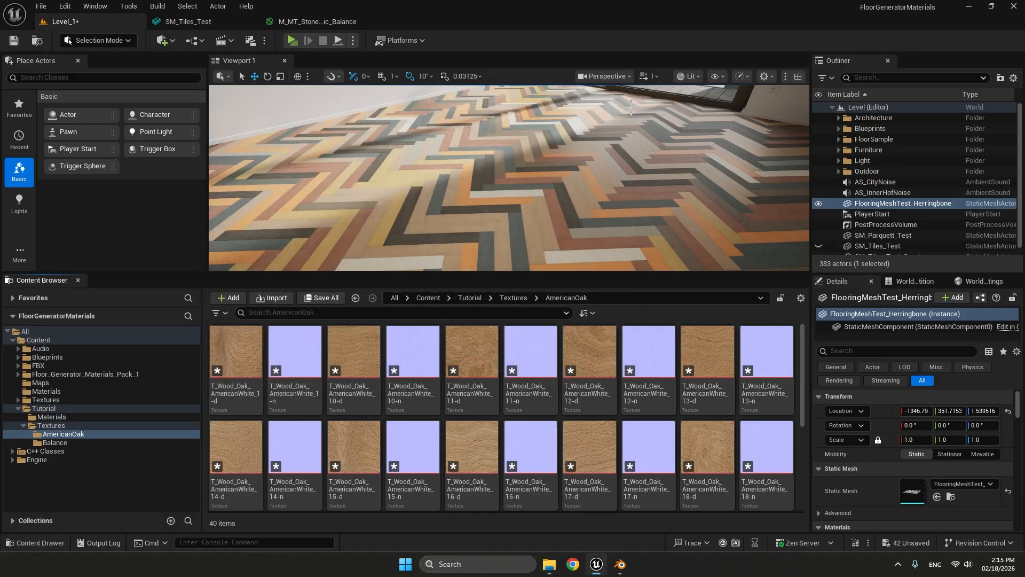
Return to the AmericalOakWhite folder in File Explorer and view the Microsoft PowerToys page in Microsoft Store.
click(555, 566)
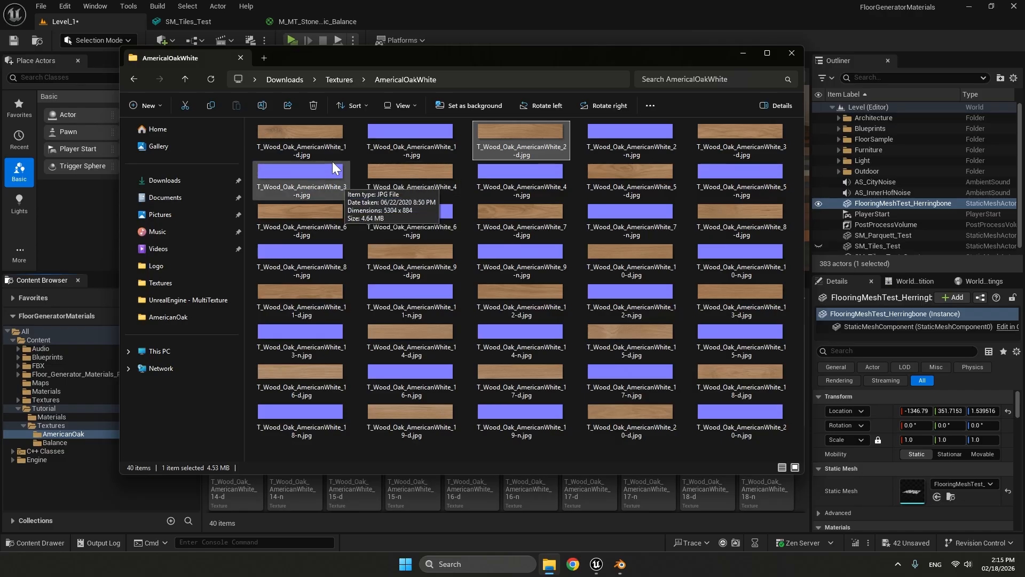
click(325, 135)
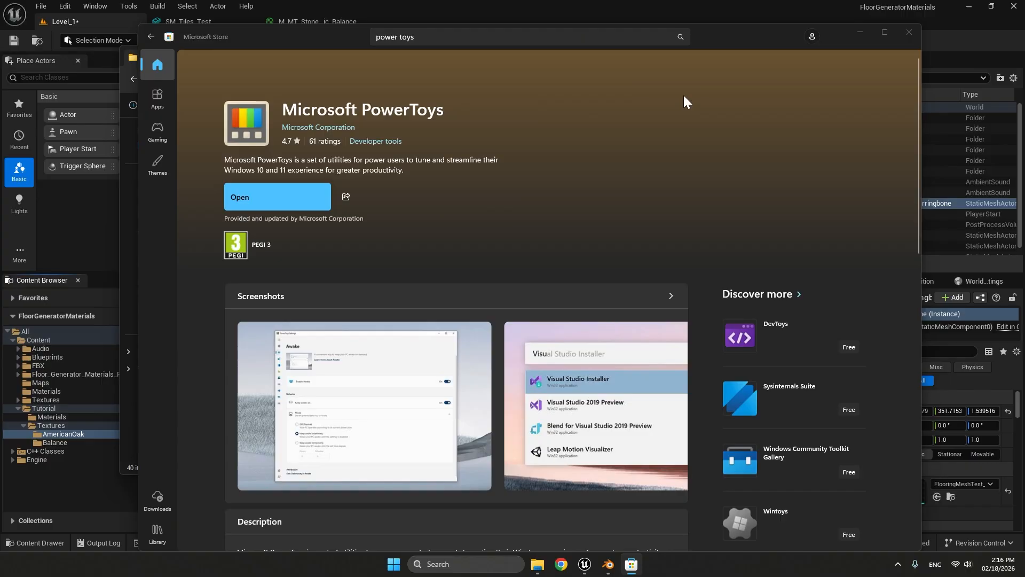
click(910, 33)
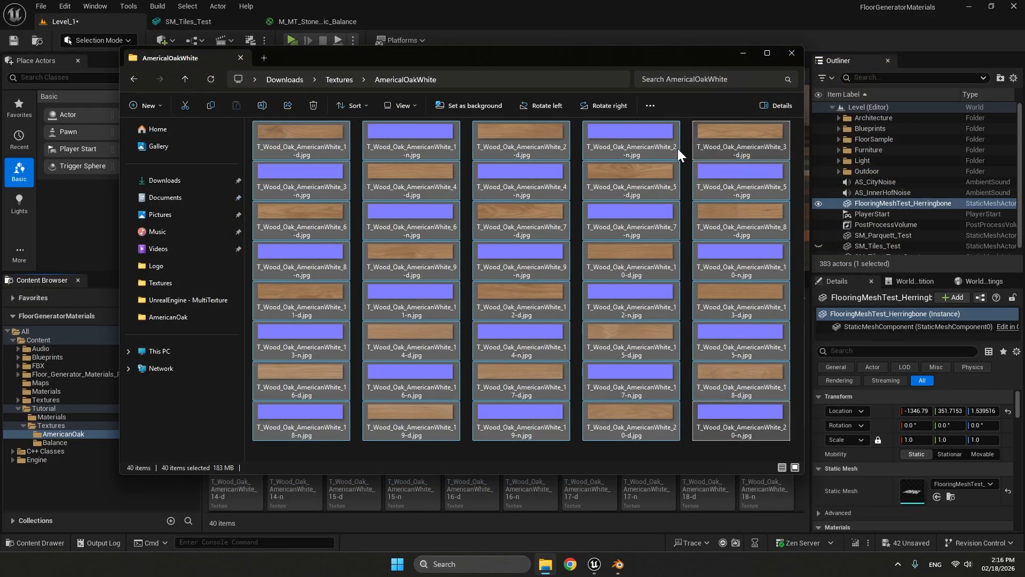
Open all 40 texture files of the AmericalOakWhite folder in Image Resizer with the Custom size.
right_click(386, 137)
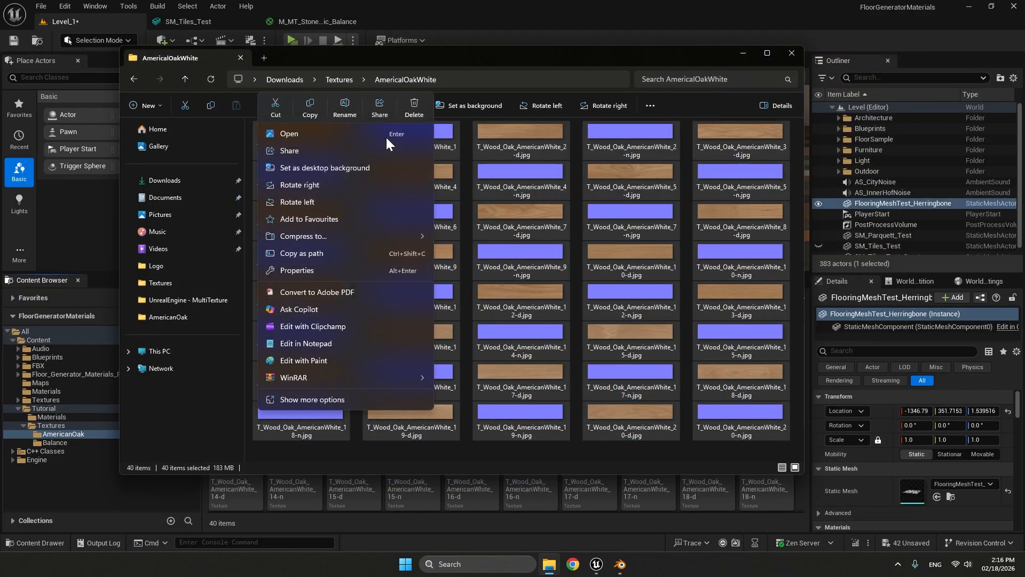
click(328, 400)
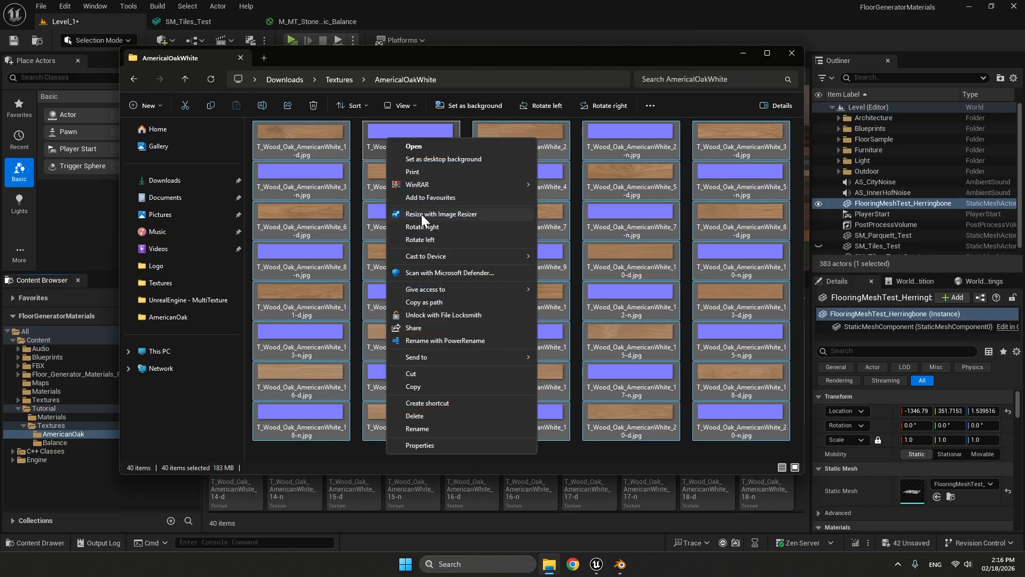
click(422, 213)
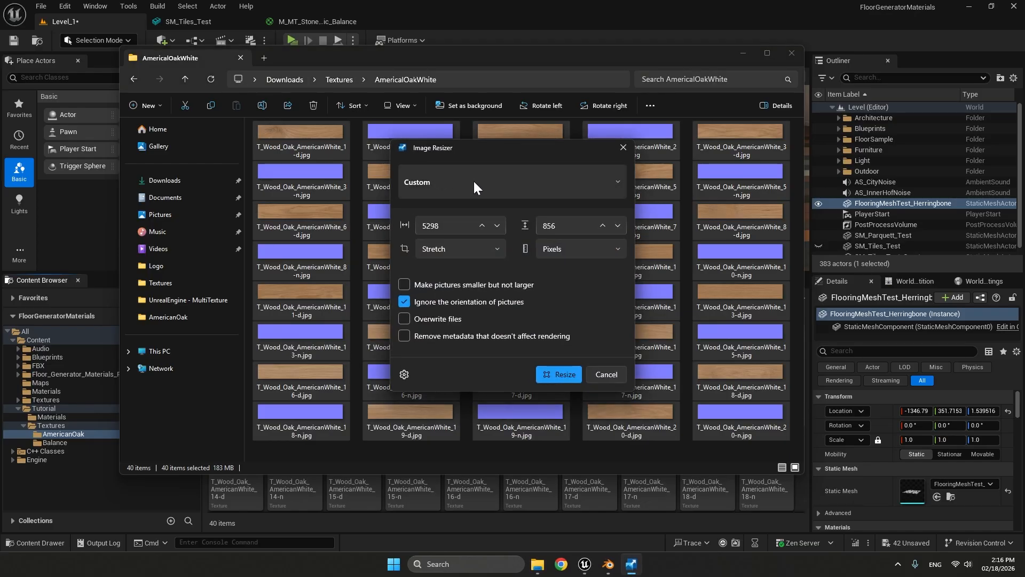
click(473, 180)
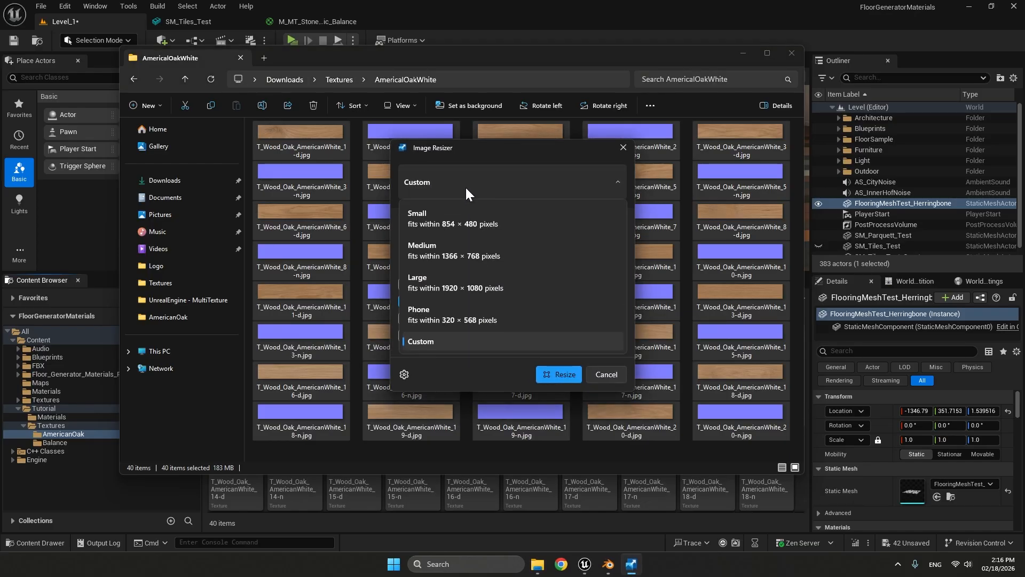
click(432, 344)
drag(471, 149, 613, 153)
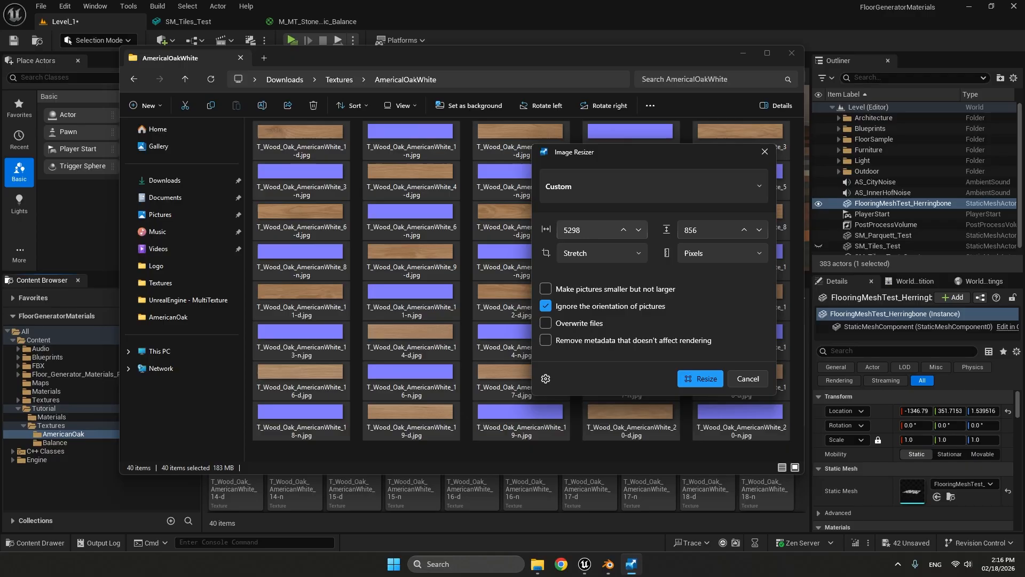
Resize the selected texture files to 4096 × 682 pixels with Stretch, overwriting the original files.
click(583, 230)
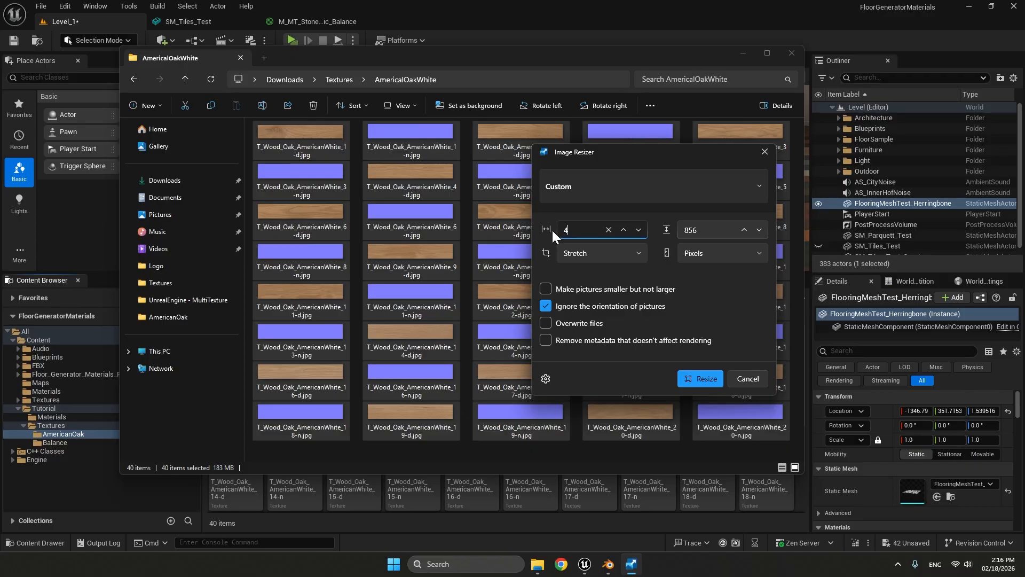
key(Tab)
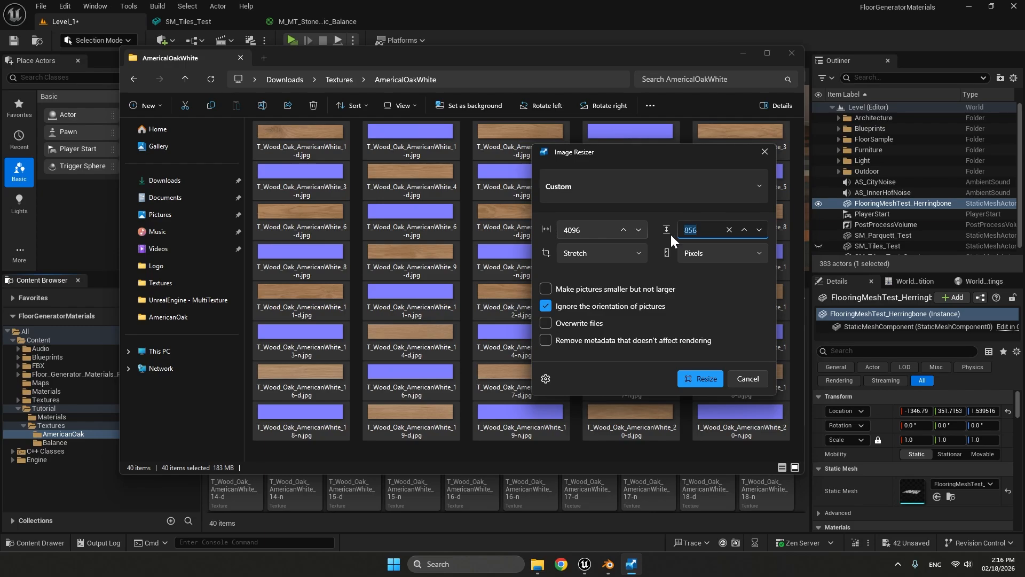
text(682)
click(608, 253)
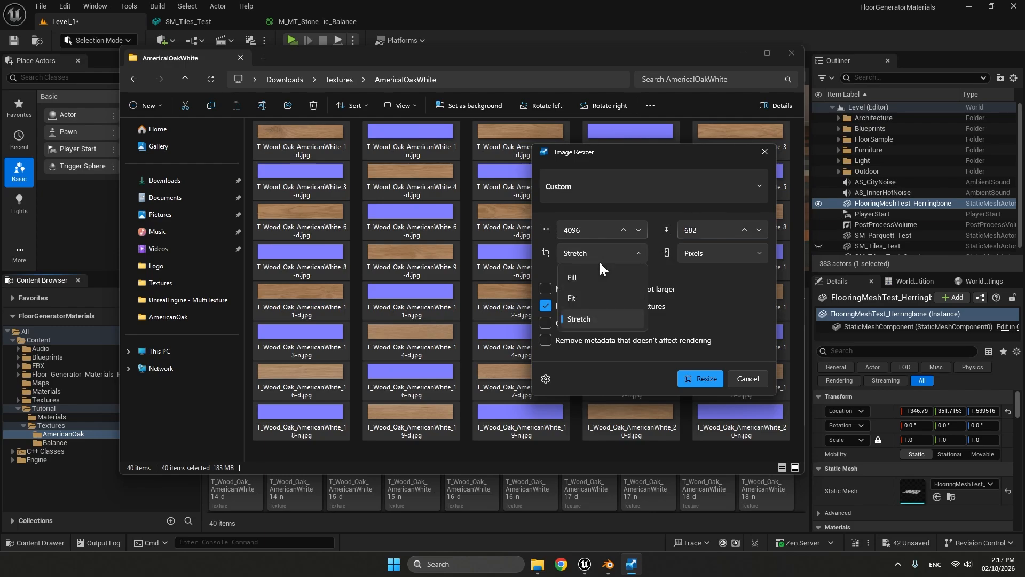
click(590, 323)
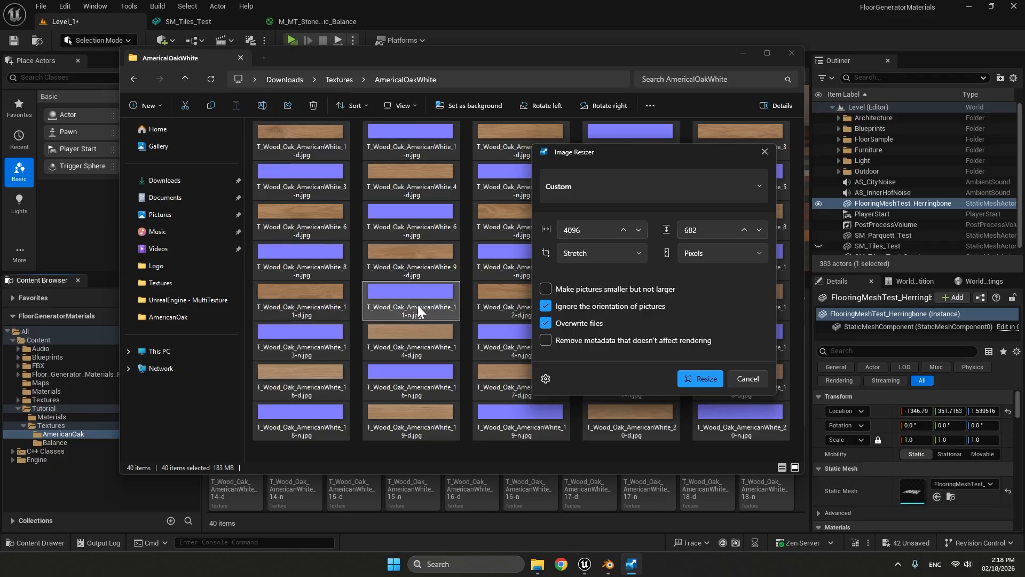
click(703, 379)
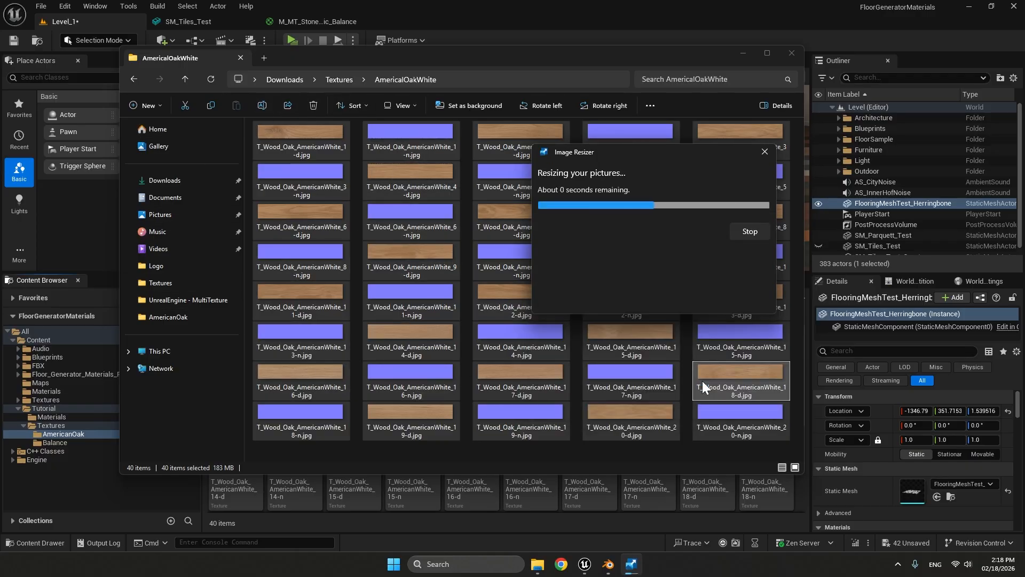
click(315, 138)
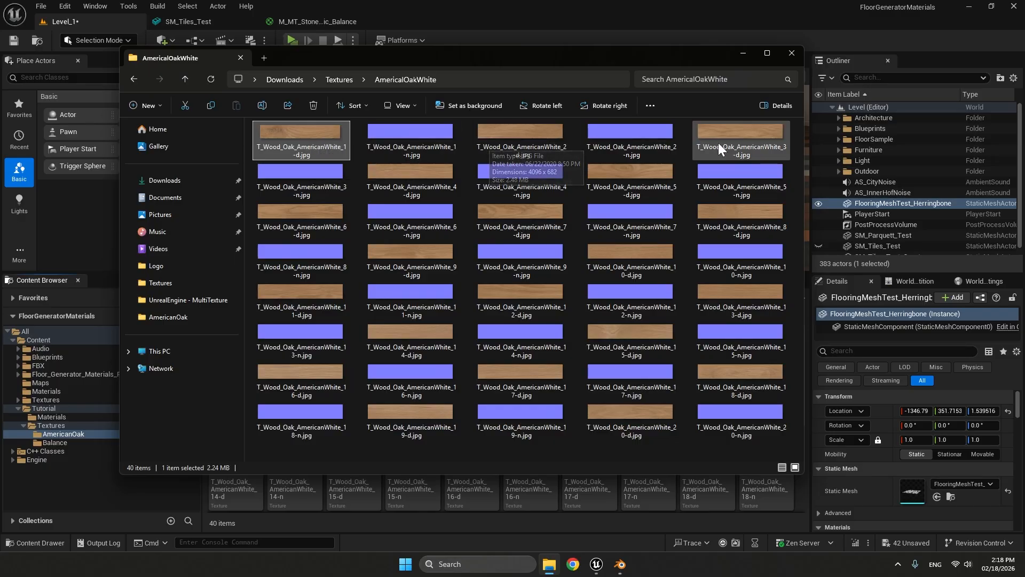
Return to Unreal Editor and delete all the textures in the AmericanOak folder.
click(564, 494)
click(544, 368)
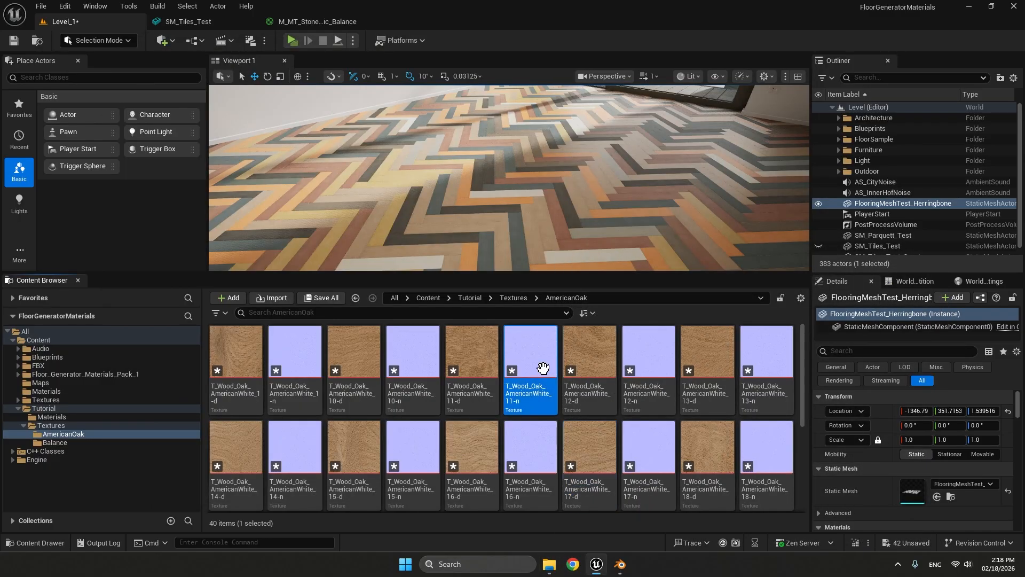
key(ctrl+a)
key(Delete)
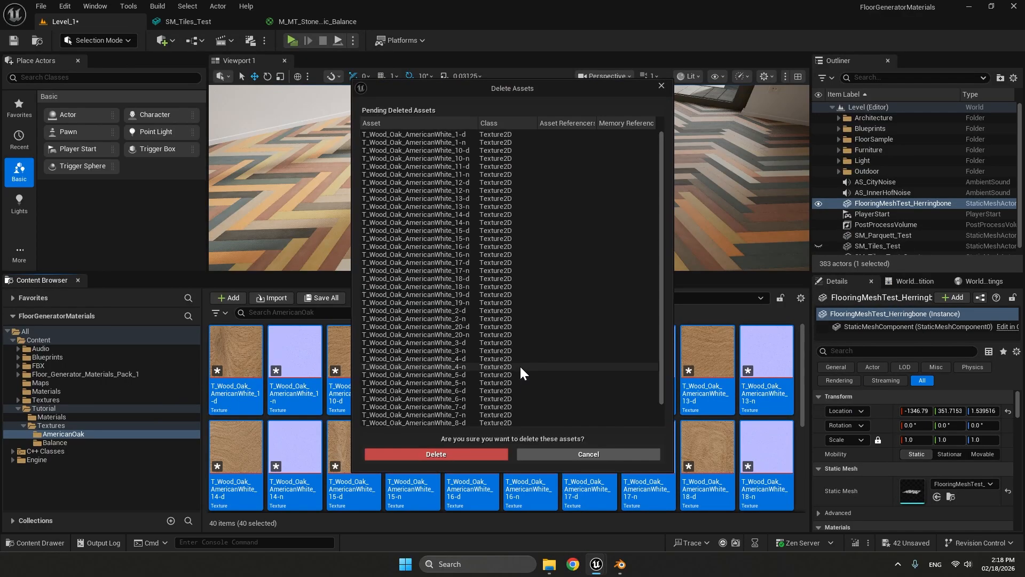
click(438, 454)
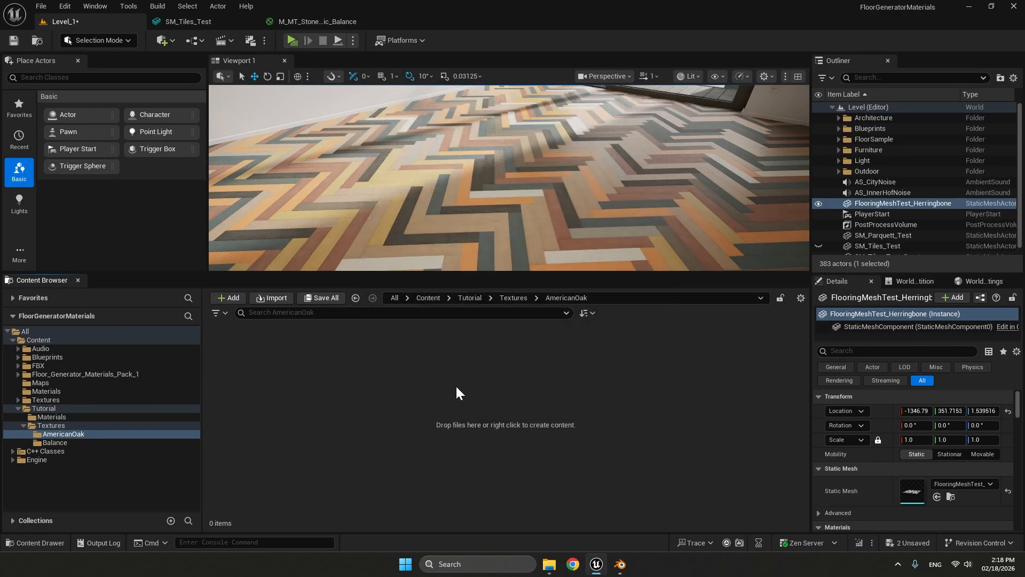
Import all 40 resized American white oak texture files from File Explorer into the AmericanOak folder.
key(alt+Tab)
key(ctrl+a)
drag(364, 126, 386, 499)
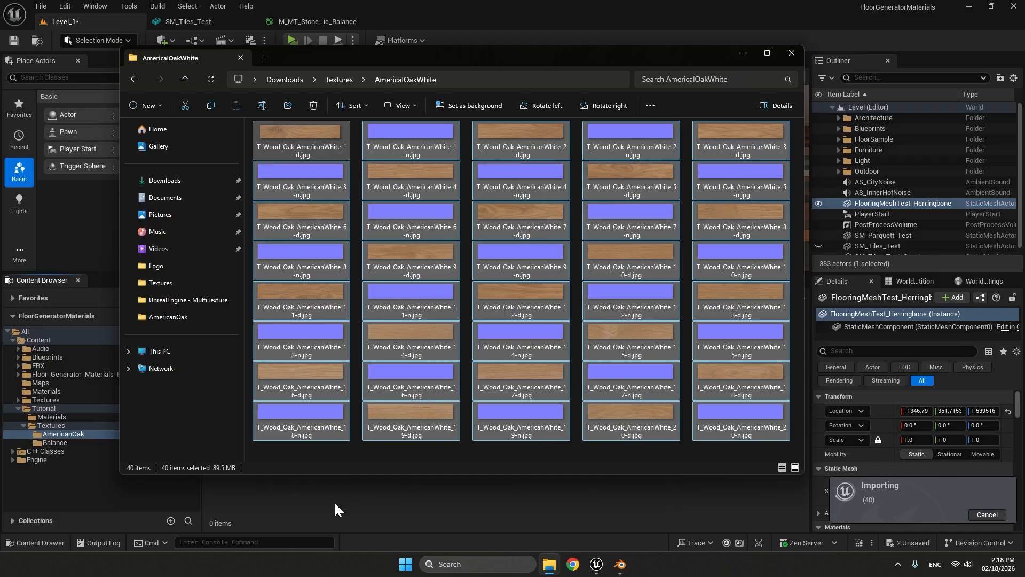
Create a texture array from the 20 American white oak diffuse (-d) textures in the AmericanOak folder.
click(240, 353)
ctrl+click(360, 352)
ctrl+click(484, 351)
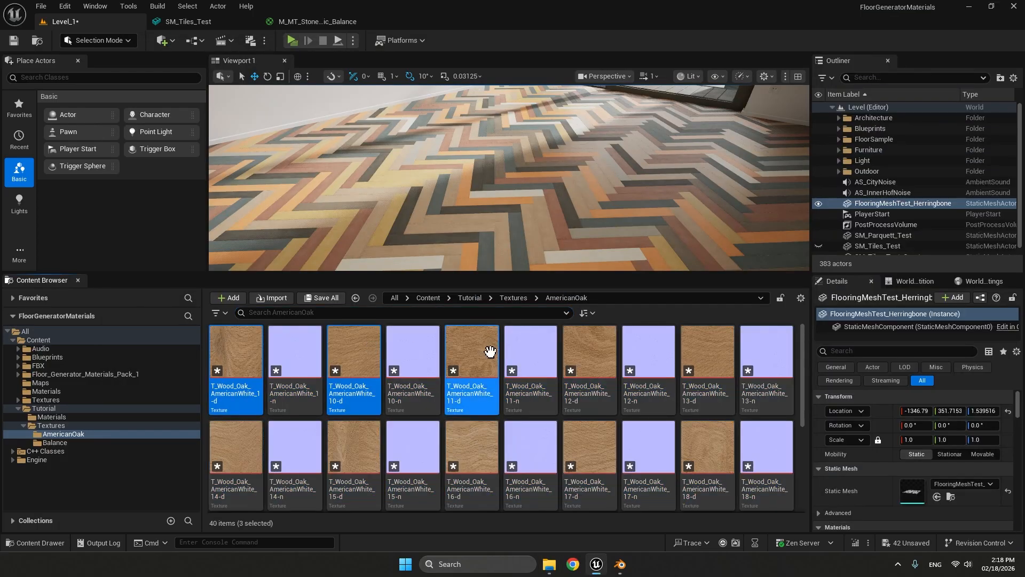
ctrl+click(595, 353)
ctrl+click(707, 357)
ctrl+click(251, 448)
ctrl+click(361, 447)
ctrl+click(489, 447)
ctrl+click(593, 449)
ctrl+click(716, 454)
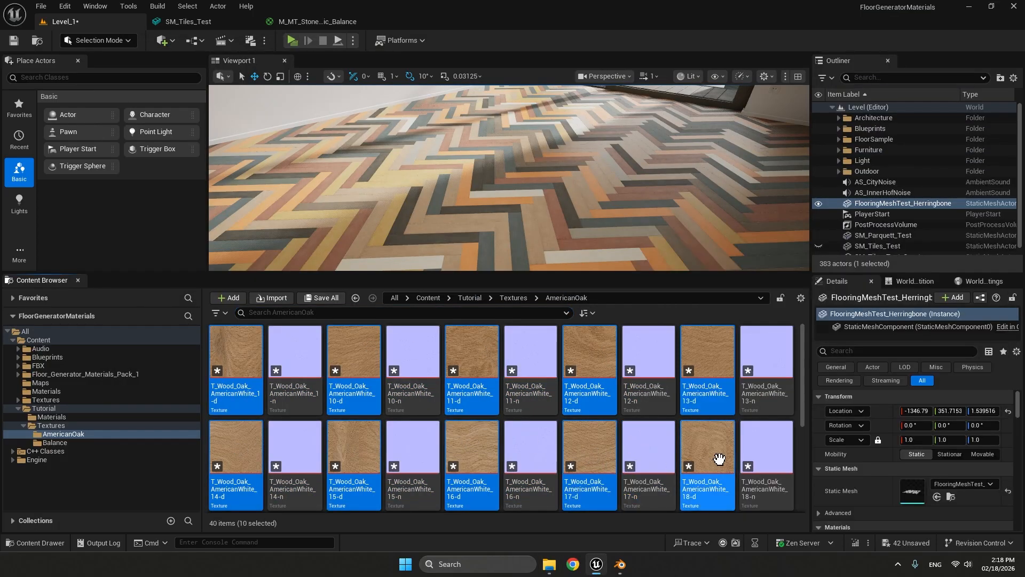
scroll(718, 456, down, 3)
ctrl+click(236, 374)
ctrl+click(353, 374)
ctrl+click(478, 378)
ctrl+click(590, 381)
ctrl+click(703, 386)
ctrl+click(246, 475)
ctrl+click(474, 465)
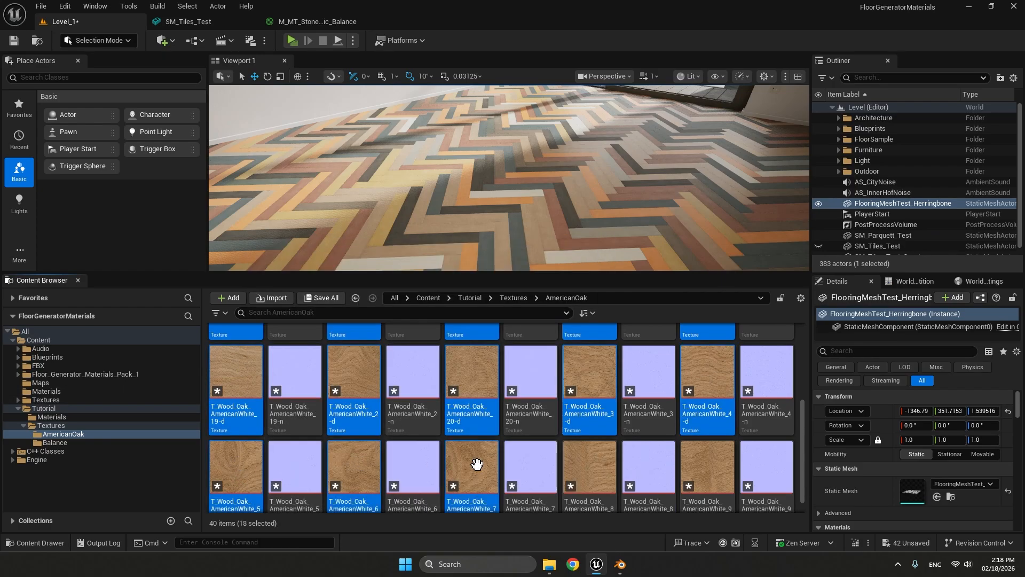
ctrl+click(585, 461)
ctrl+click(682, 458)
right_click(680, 458)
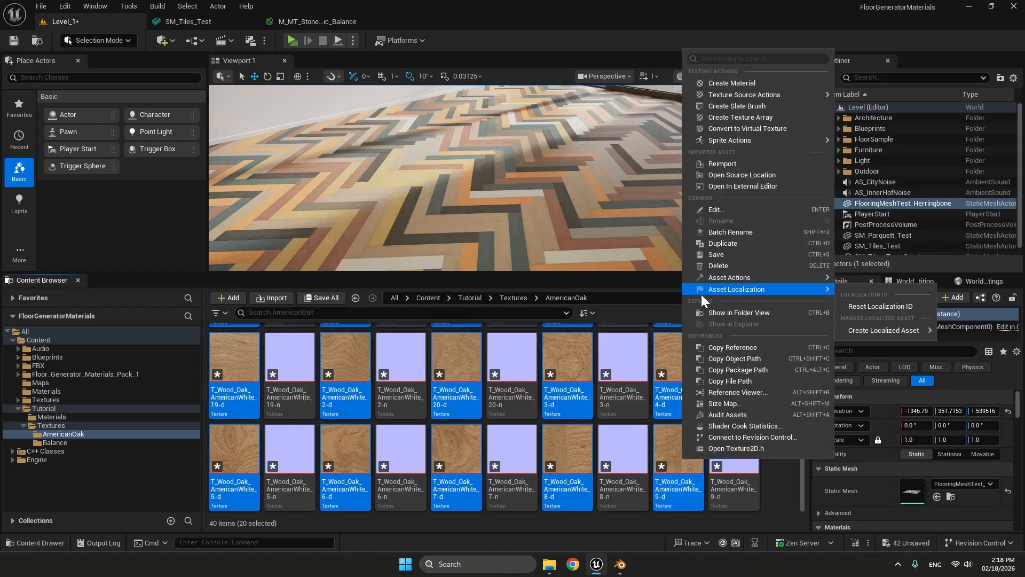
click(723, 117)
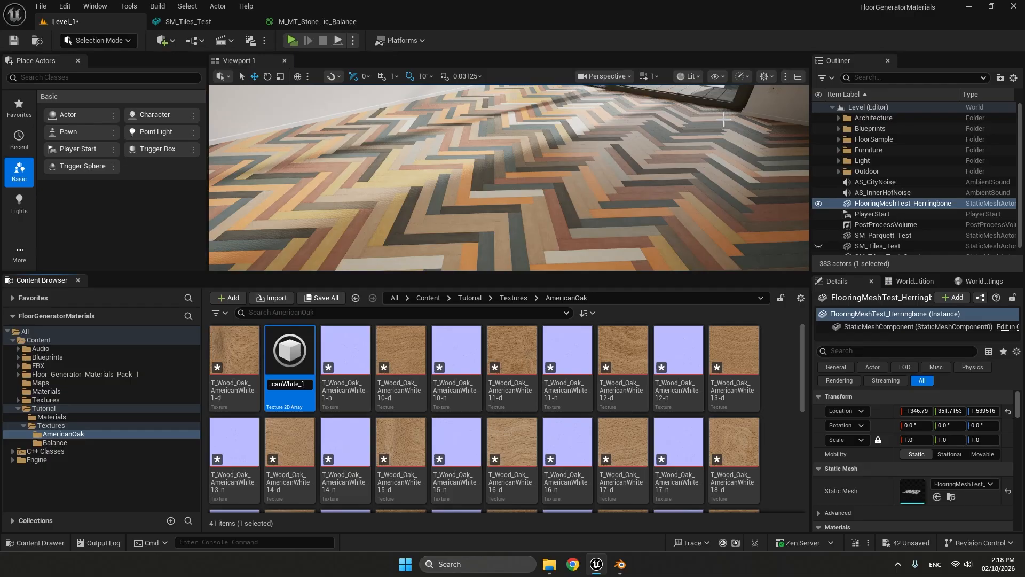
Name the new diffuse texture array TA_Wood_Oak_AmericanWhite.
key(Right)
key(Right)
key(Right)
key(Right)
key(Right)
key(Right)
key(Right)
key(BackSpace)
key(BackSpace)
key(BackSpace)
key(BackSpace)
key(BackSpace)
key(BackSpace)
key(BackSpace)
key(BackSpace)
key(BackSpace)
key(BackSpace)
key(Return)
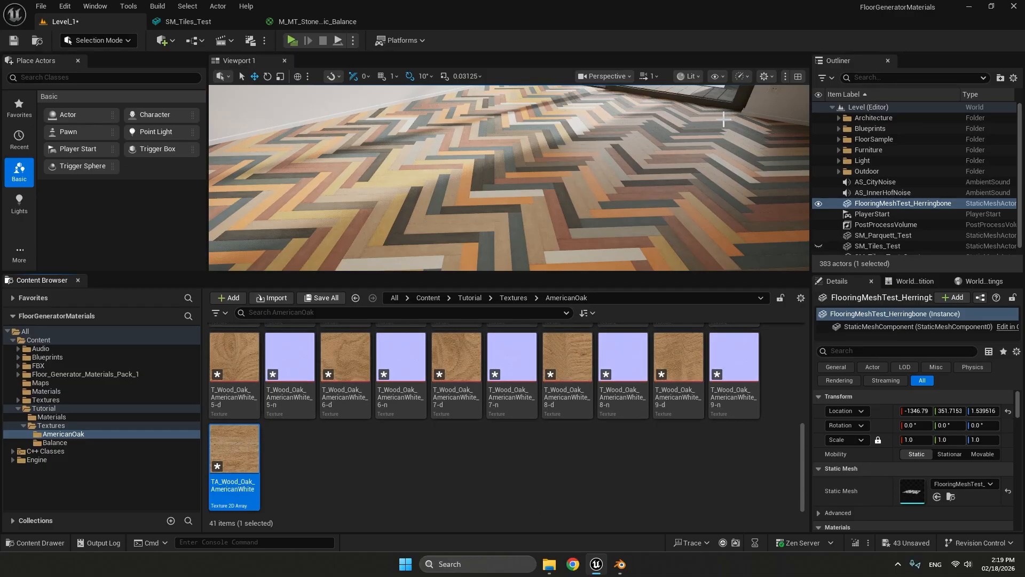
click(451, 449)
click(235, 456)
Create a texture array from the 20 American white oak normal (-n) textures in the AmericanOak folder.
scroll(374, 470, up, 5)
click(283, 353)
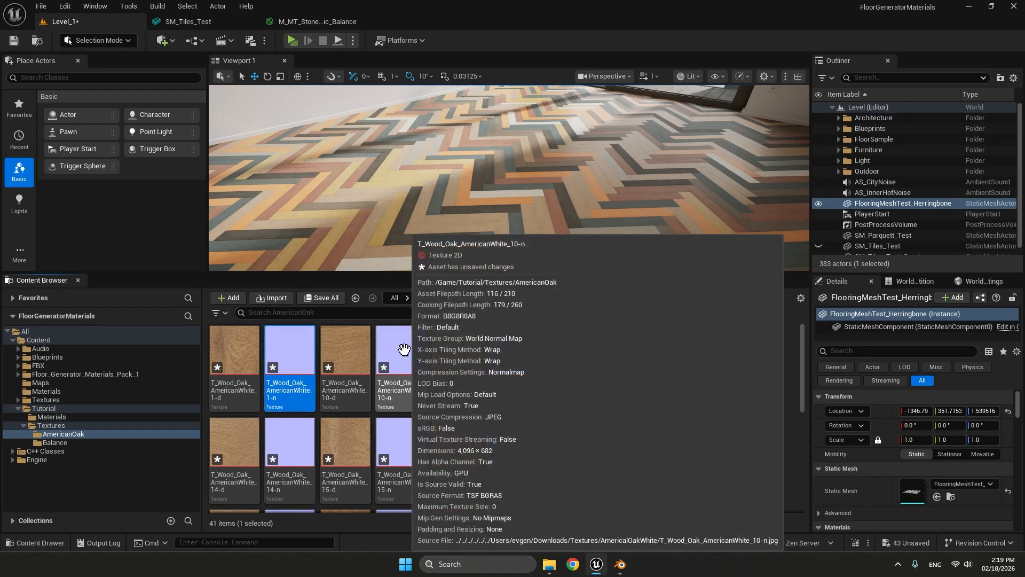
ctrl+click(404, 350)
ctrl+click(512, 349)
ctrl+click(623, 350)
ctrl+click(730, 350)
ctrl+click(290, 442)
ctrl+click(402, 441)
ctrl+click(511, 441)
ctrl+click(623, 442)
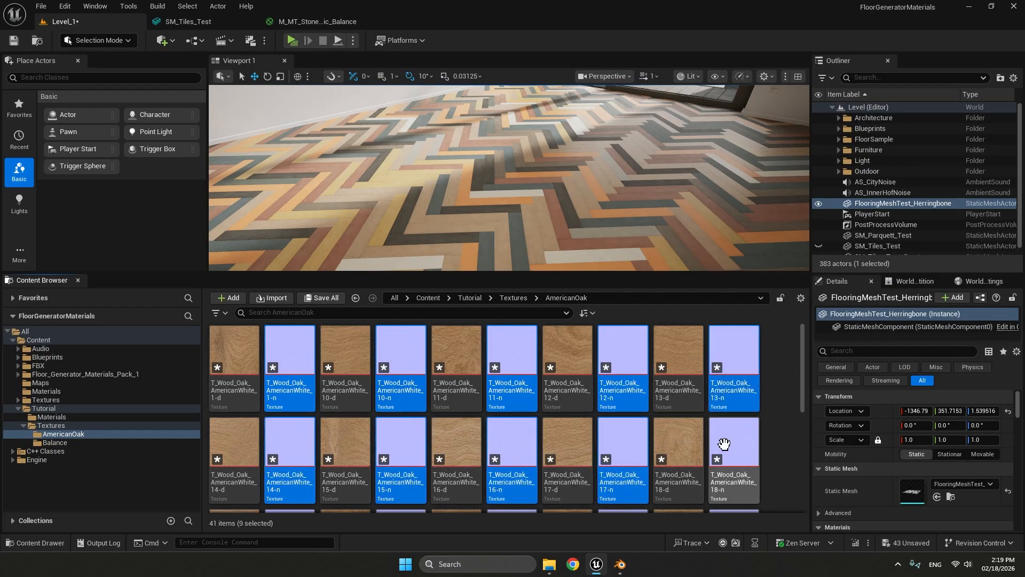
ctrl+click(724, 443)
scroll(720, 443, down, 3)
ctrl+click(290, 369)
ctrl+click(400, 368)
ctrl+click(511, 368)
ctrl+click(623, 368)
ctrl+click(734, 368)
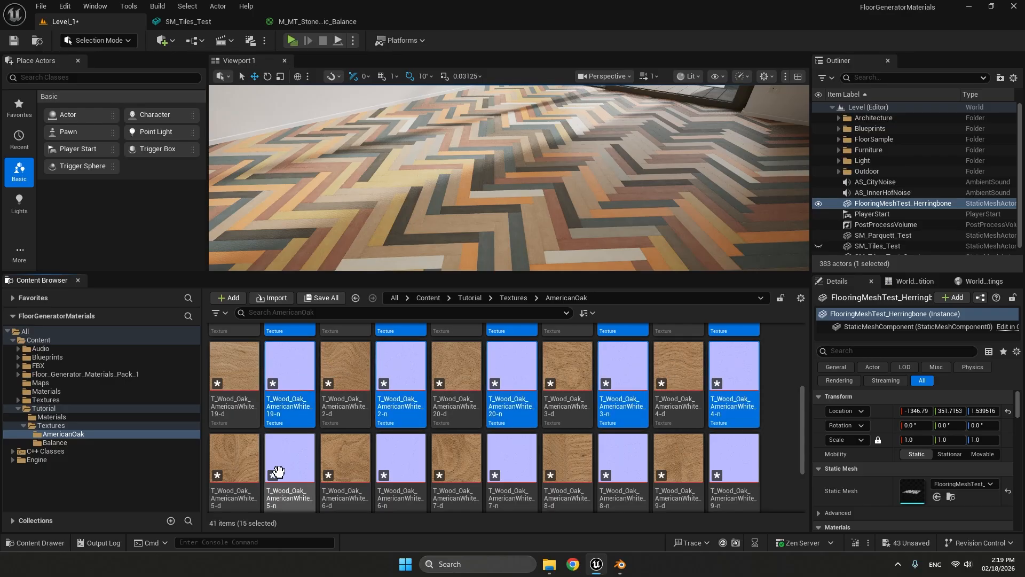
ctrl+click(290, 459)
ctrl+click(401, 459)
ctrl+click(512, 459)
ctrl+click(623, 459)
ctrl+click(734, 459)
scroll(722, 457, down, 3)
right_click(280, 354)
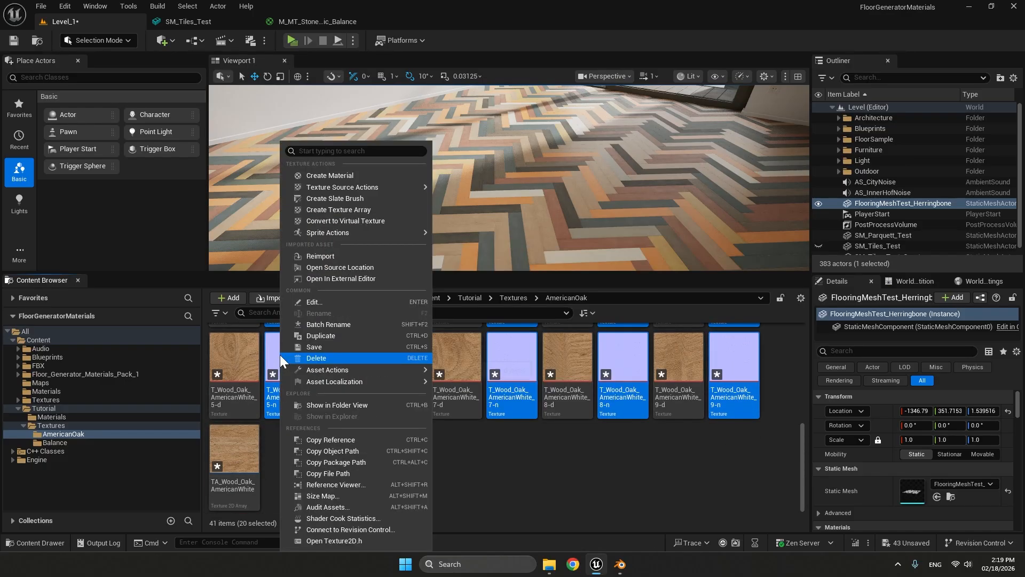
click(341, 210)
Name the new normal texture array TA_Wood_Oak_AmericanWhite-n.
key(Left)
key(ctrl+Right)
key(BackSpace)
key(BackSpace)
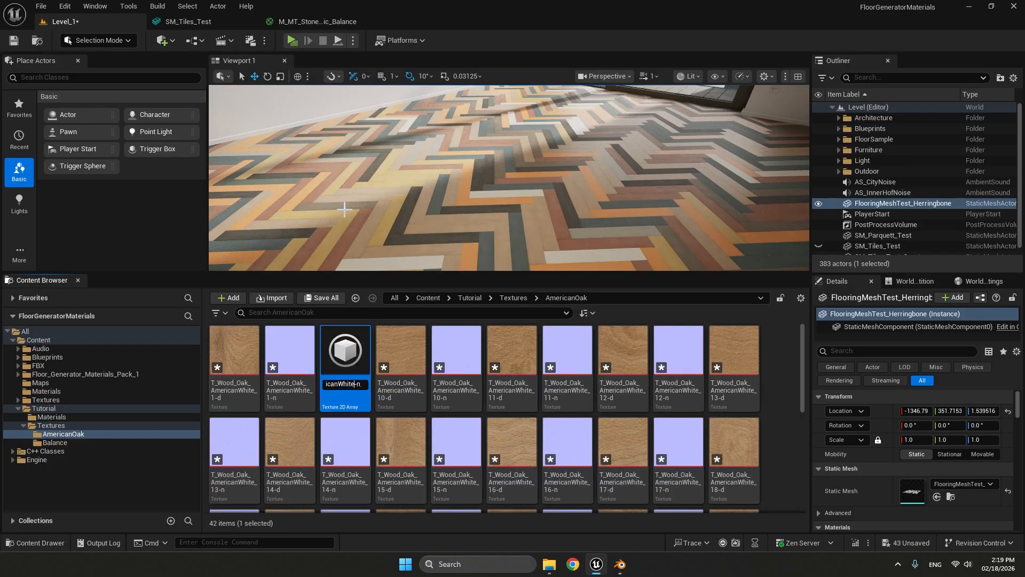
key(Delete)
key(Delete)
key(Delete)
key(Delete)
key(Delete)
text(-n)
key(Return)
Rename the diffuse texture array as TA_Wood_Oak_AmericanWhite-d.
click(236, 446)
key(F2)
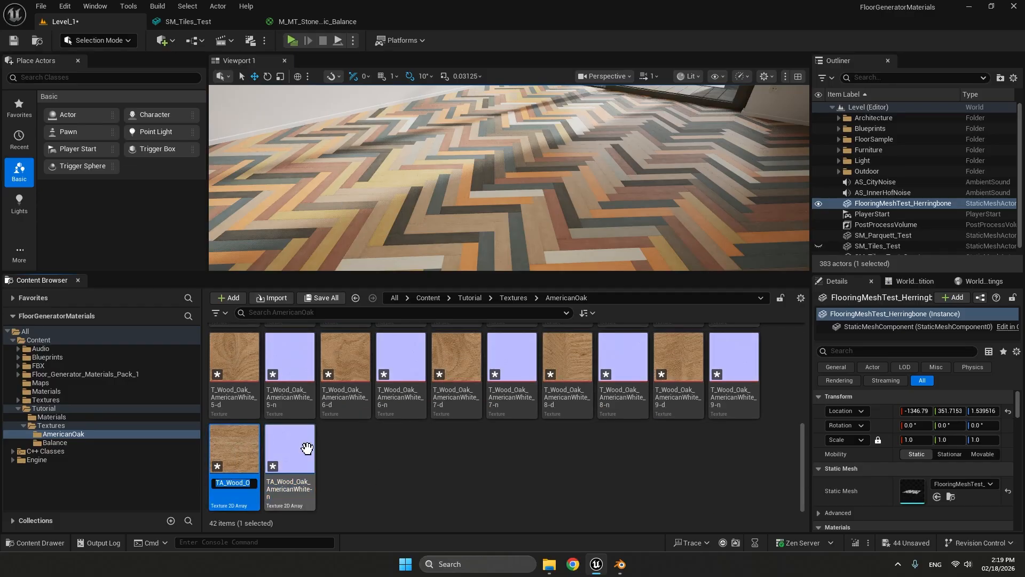
key(Right)
text(-d)
click(466, 480)
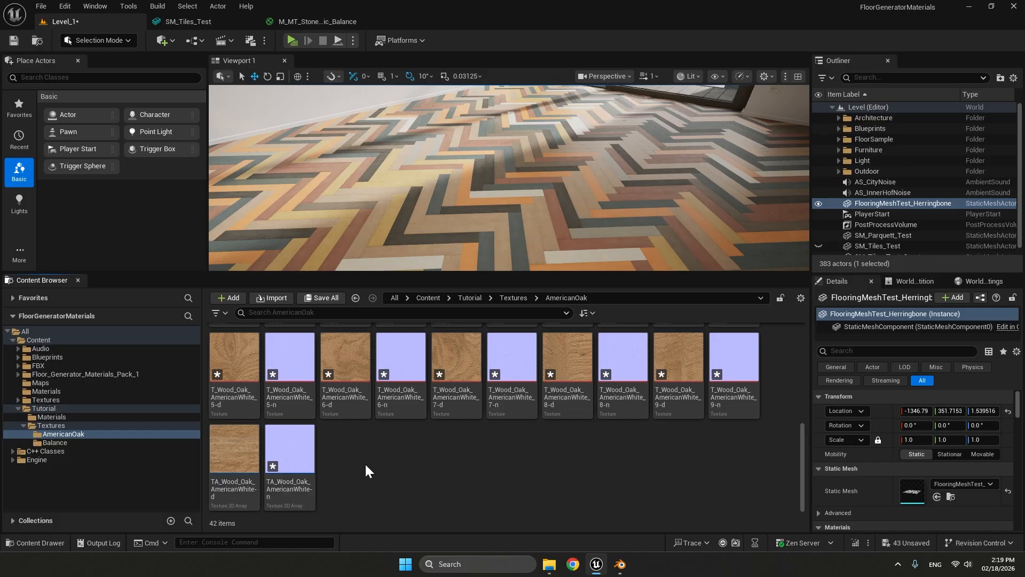
Duplicate the M_MT_Stone_Classic_Balance material in the Tutorial Materials folder and name the copy M_MT_Wood_Oak_AmericanWhite.
click(52, 417)
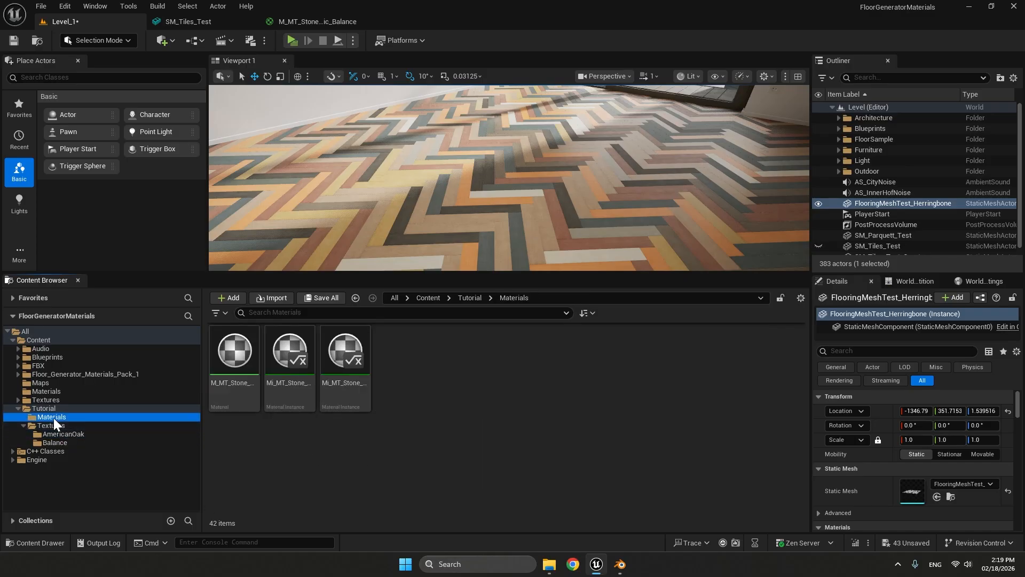
click(230, 350)
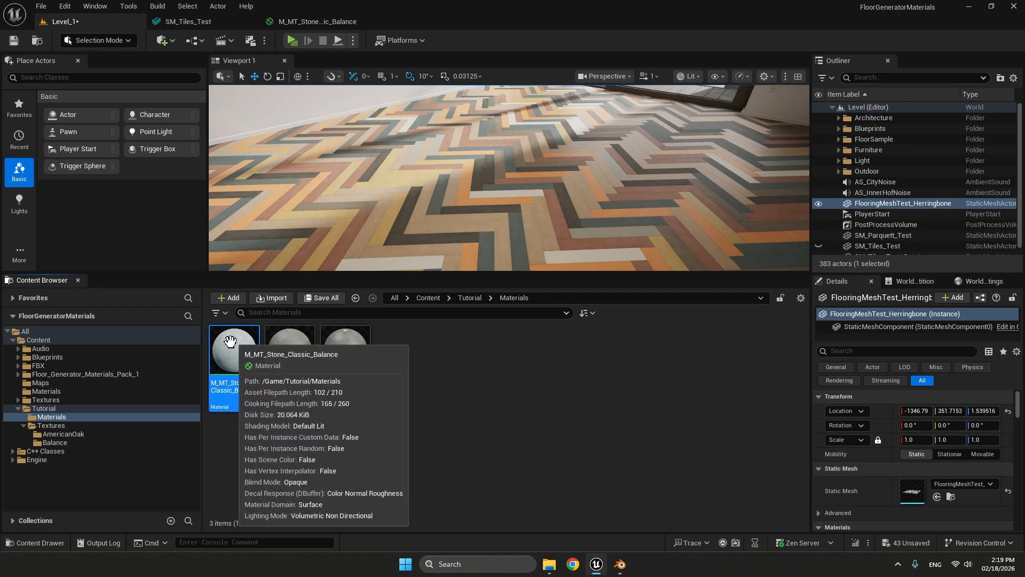
right_click(228, 348)
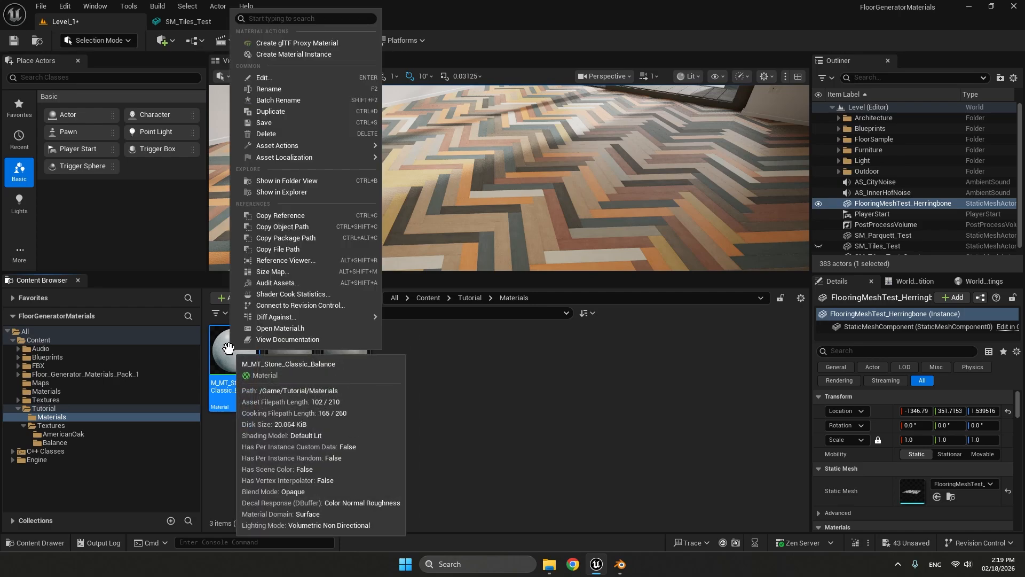
click(275, 115)
text(M_MT_Wo)
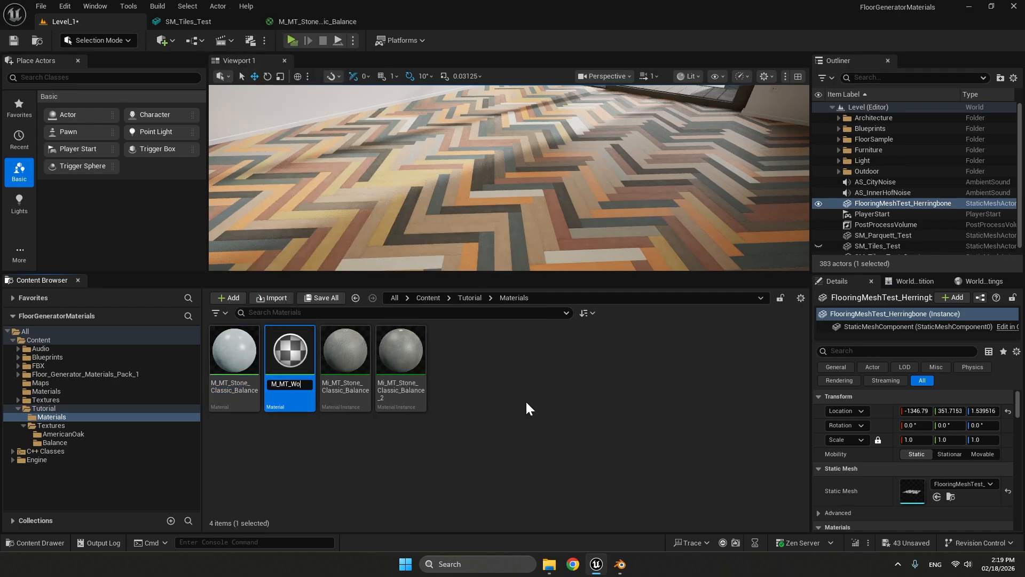
text(od_Oak_AmericanWhite)
key(Return)
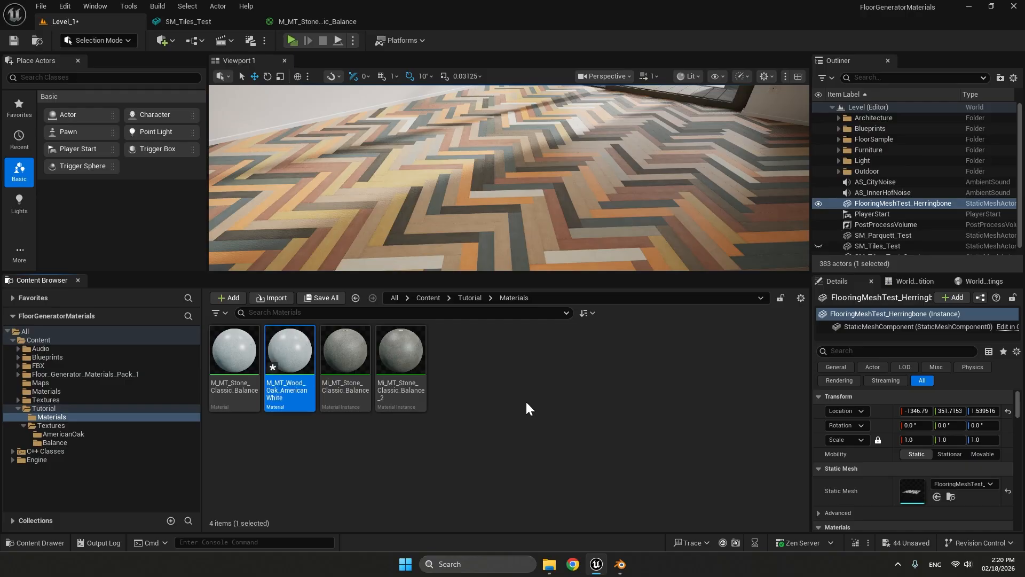
Open M_MT_Wood_Oak_AmericanWhite, delete its stone texture sample node, and dock the material editor beside the level tab.
double_click(294, 355)
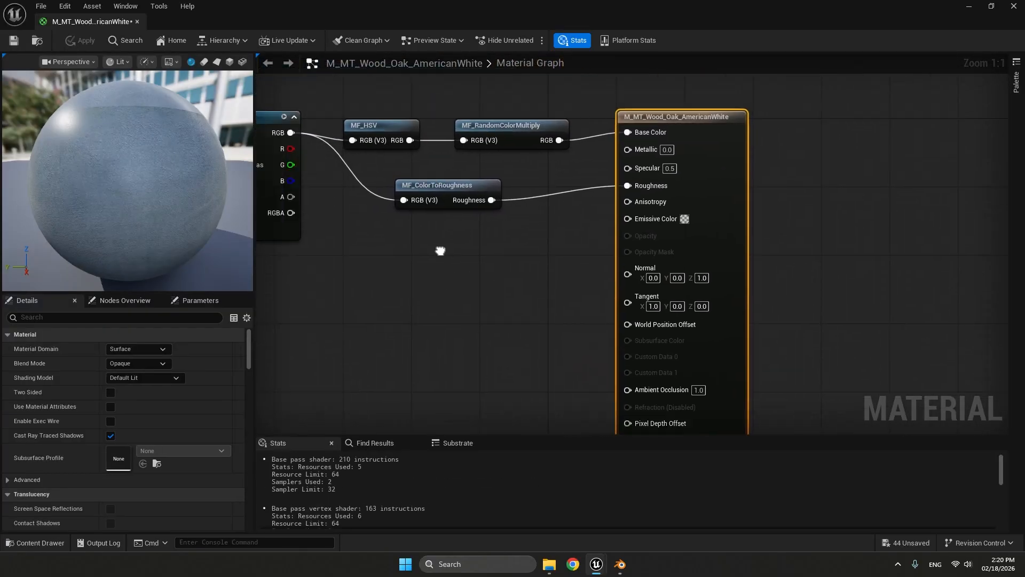
click(499, 198)
key(Delete)
scroll(508, 256, down, 3)
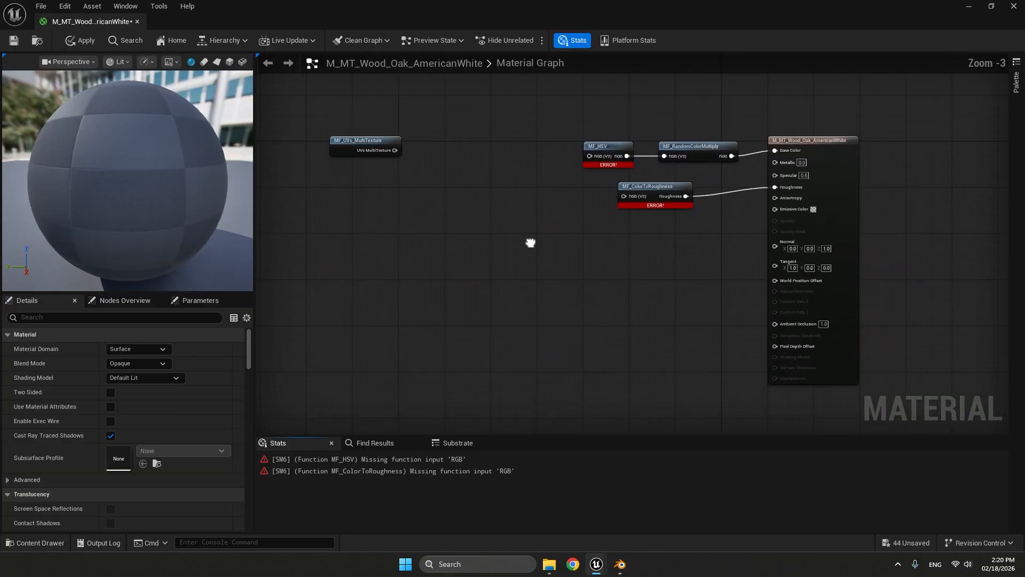
right_drag(530, 243, 530, 233)
drag(93, 22, 208, 29)
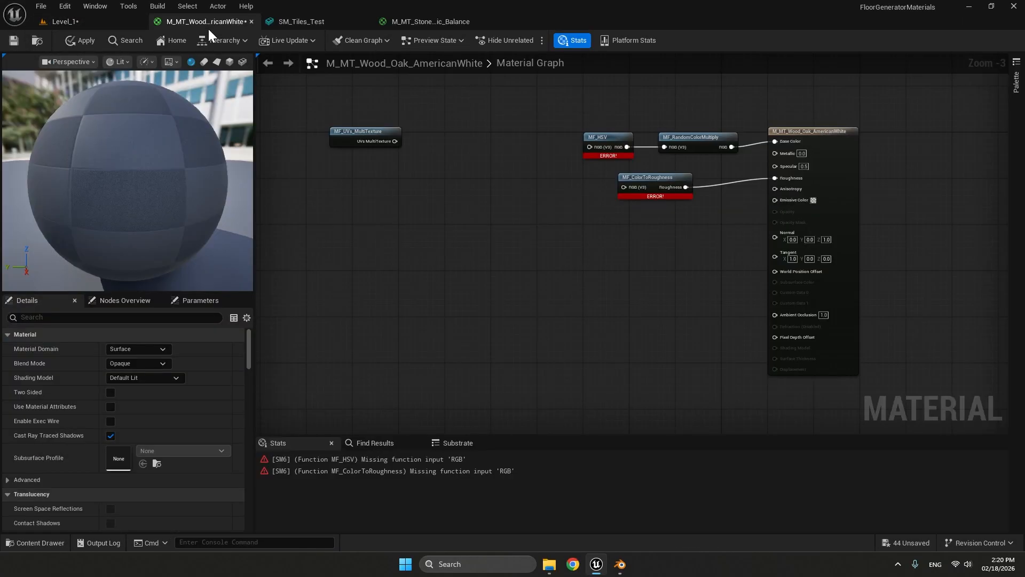
Add the TA_Wood_Oak_AmericanWhite-d array from the AmericanOak folder to the material graph as a texture sample.
click(66, 22)
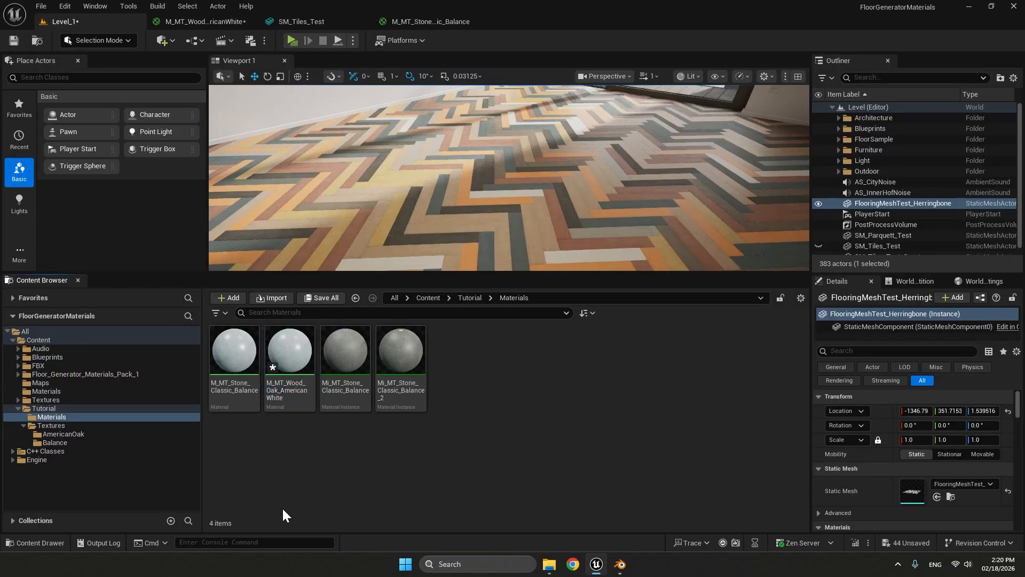
click(53, 433)
scroll(610, 415, down, 3)
scroll(610, 415, down, 3)
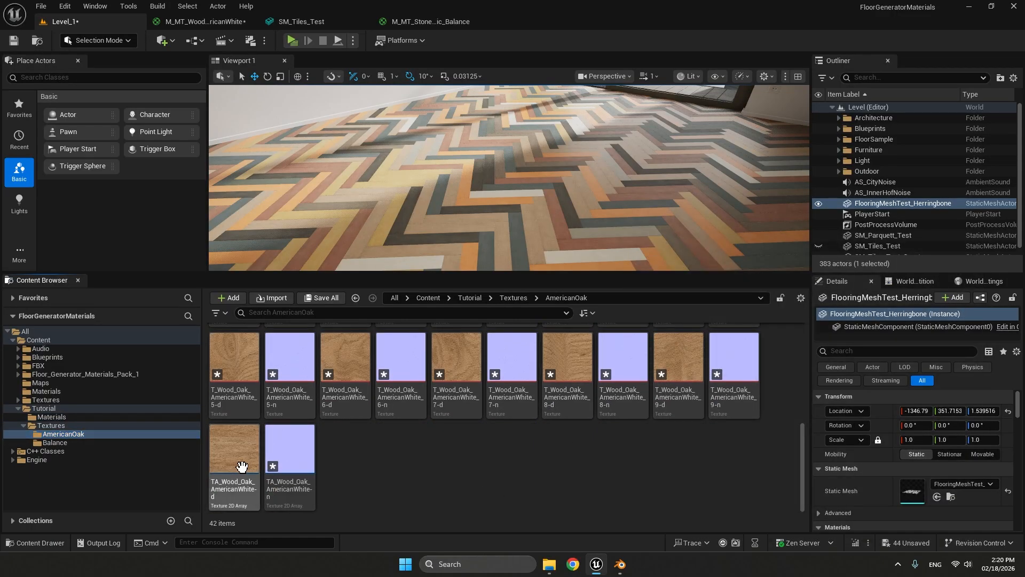
drag(235, 464, 459, 133)
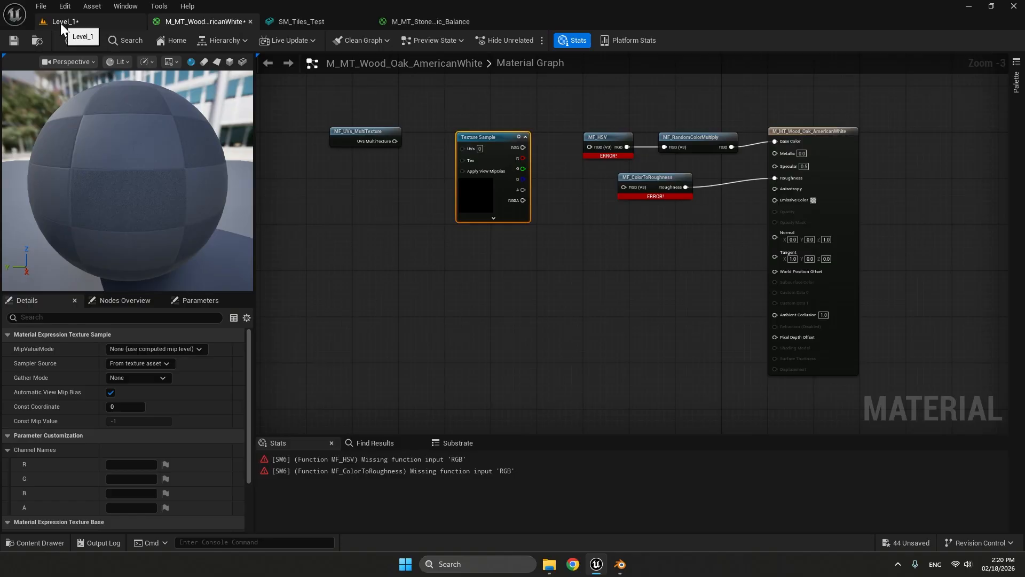
Connect MF_UVs_MultiTexture to the diffuse sample's UVs, and its RGB output to MF_HSV and MF_ColorToRoughness.
drag(463, 149, 589, 148)
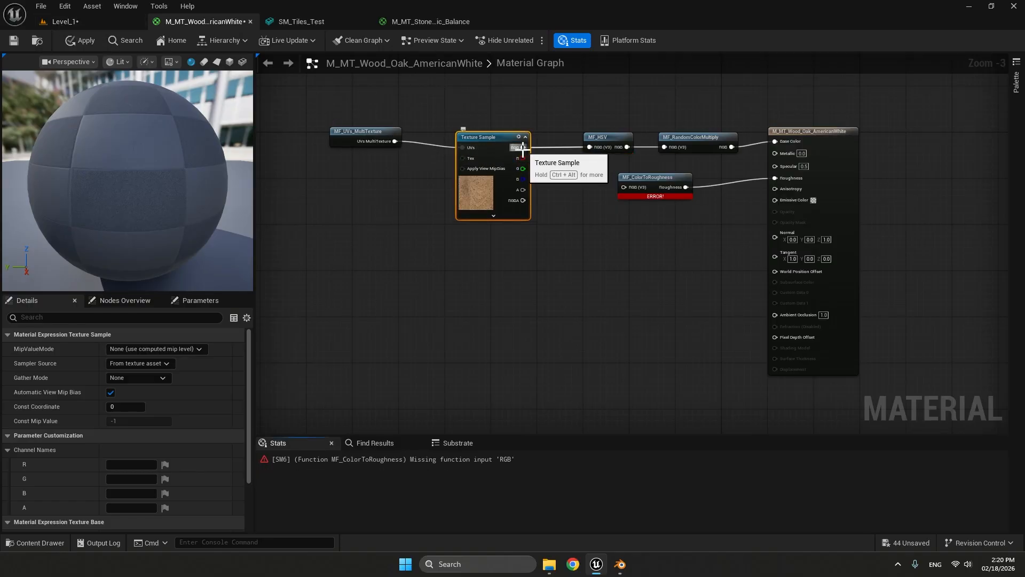
drag(524, 150, 623, 187)
drag(496, 140, 494, 134)
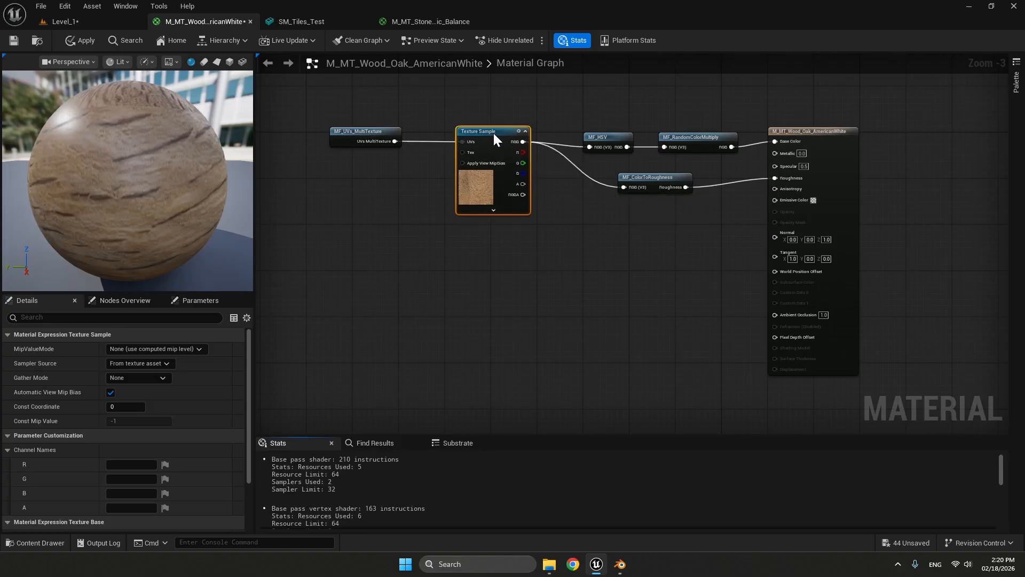
Add the TA_Wood_Oak_AmericanWhite-n array to the material graph as a texture sample below the diffuse sample.
click(63, 21)
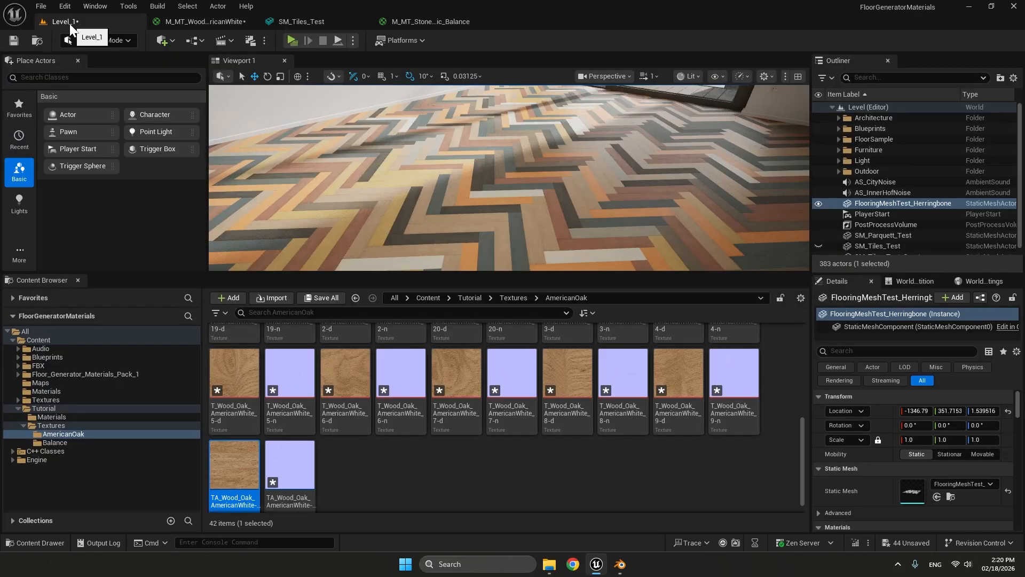
click(392, 495)
click(299, 467)
drag(298, 466, 456, 236)
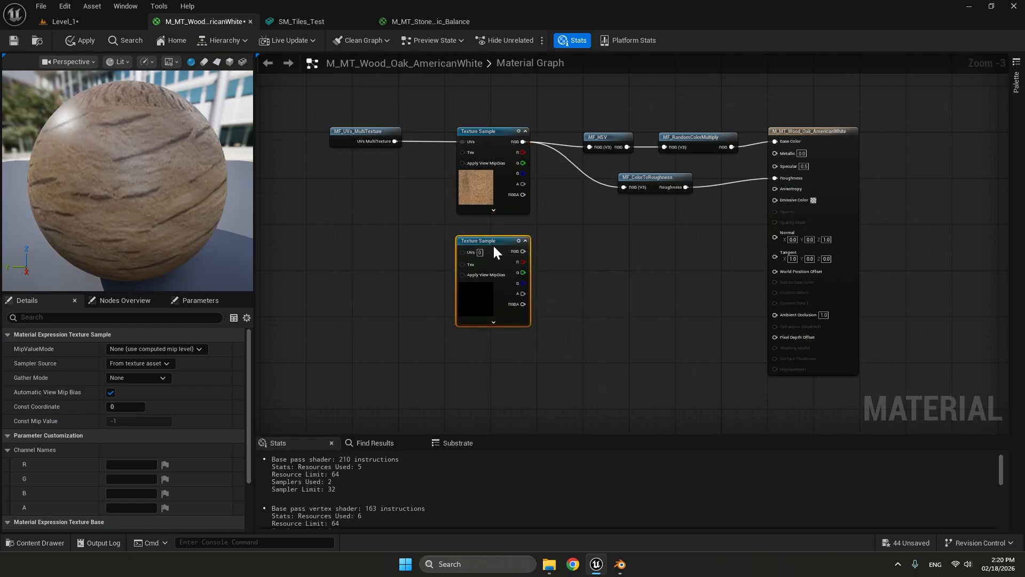
Connect MF_UVs_MultiTexture to the normal sample's UVs and its RGB output to the material's Normal input, and save the material.
drag(395, 141, 461, 252)
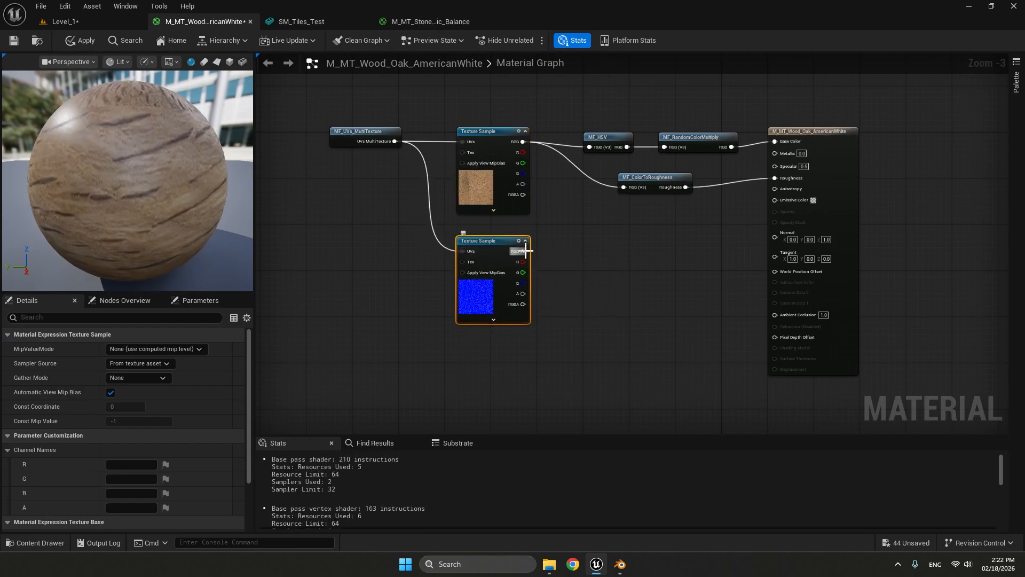
drag(523, 251, 772, 236)
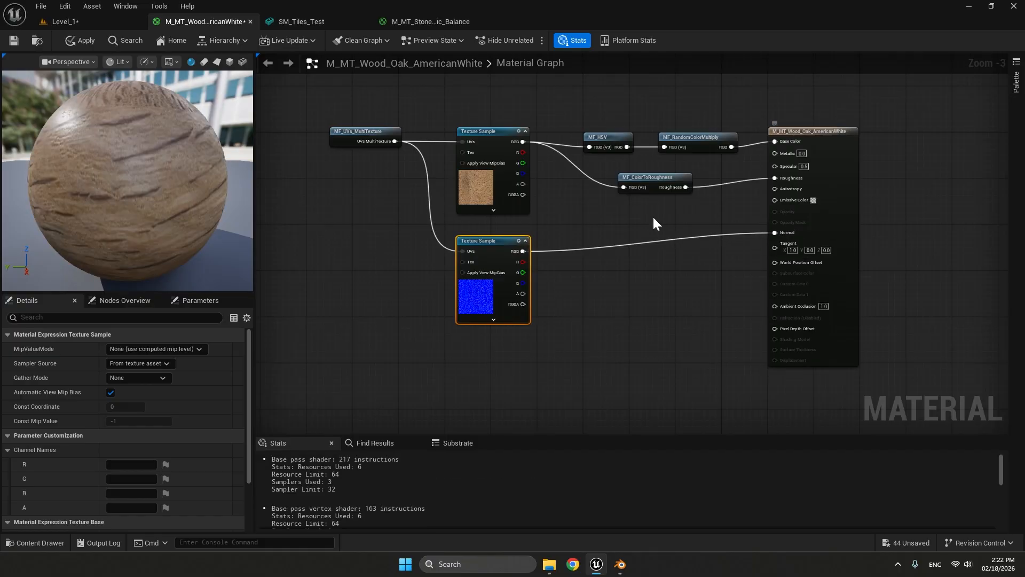
click(14, 41)
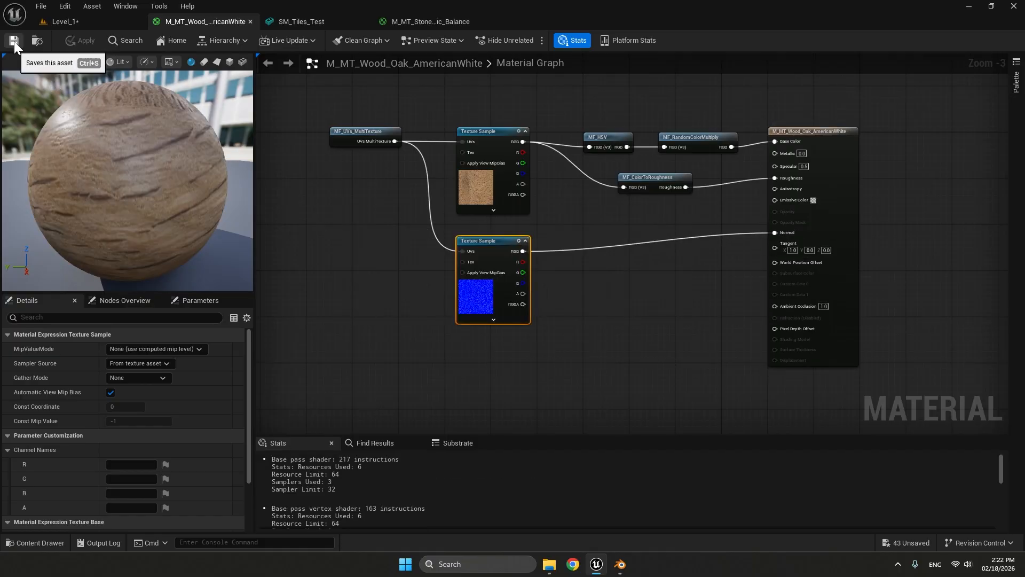
Create a material instance of M_MT_Wood_Oak_AmericanWhite and name it Mi_MT_Wood_Oak_AmericanWhite.
click(60, 22)
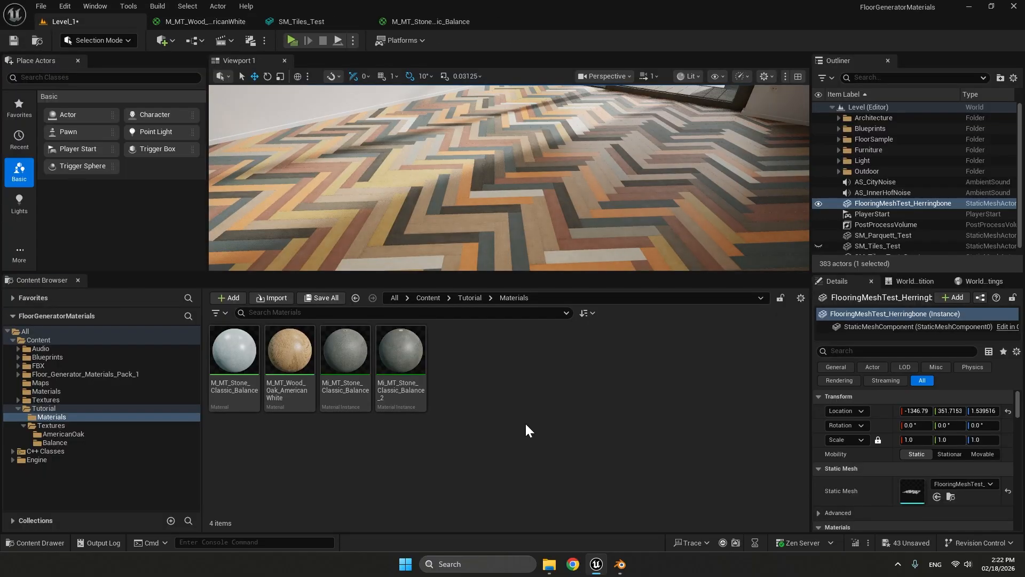
right_click(295, 354)
click(366, 62)
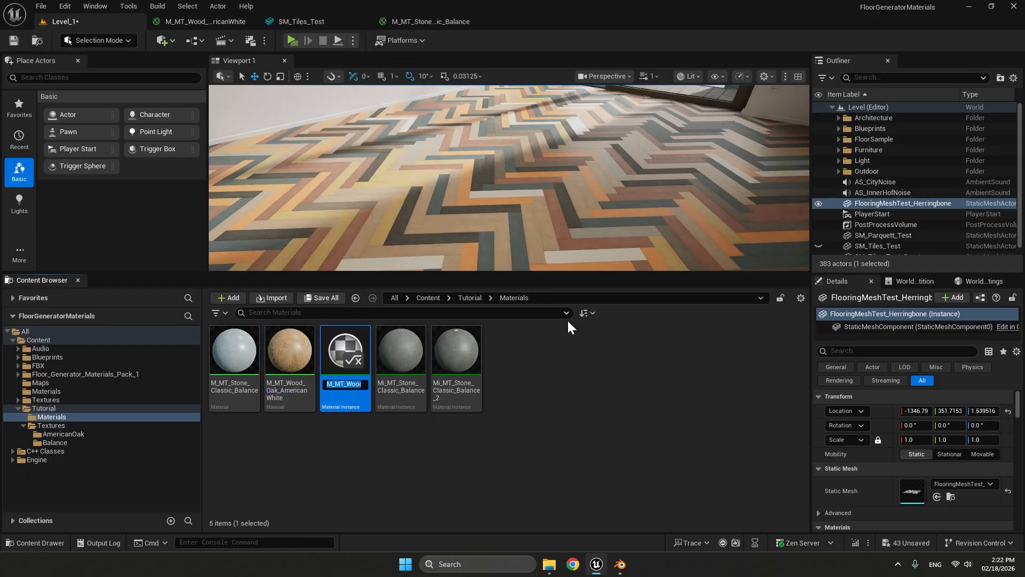
key(Home)
key(End)
key(BackSpace)
key(BackSpace)
key(BackSpace)
key(BackSpace)
key(BackSpace)
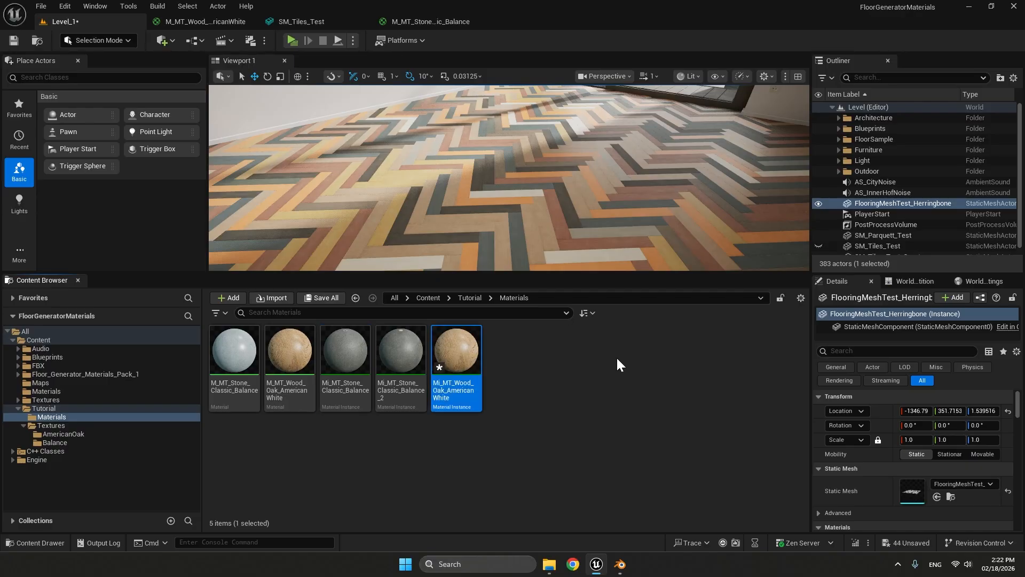
click(616, 356)
Open Mi_MT_Wood_Oak_AmericanWhite, apply it to the herringbone floor, and override its TextureCount with 20.
double_click(470, 339)
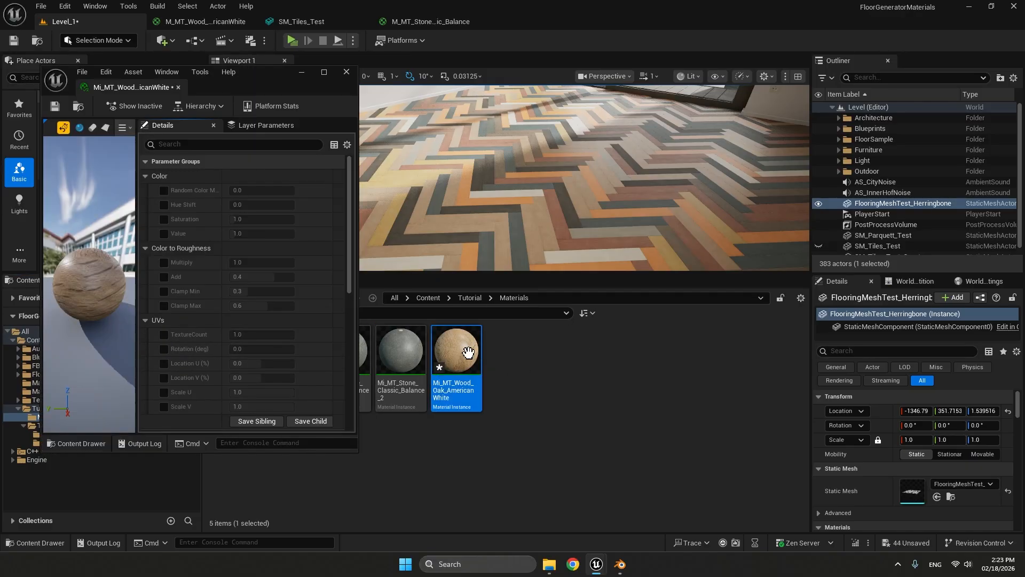
drag(463, 350, 541, 214)
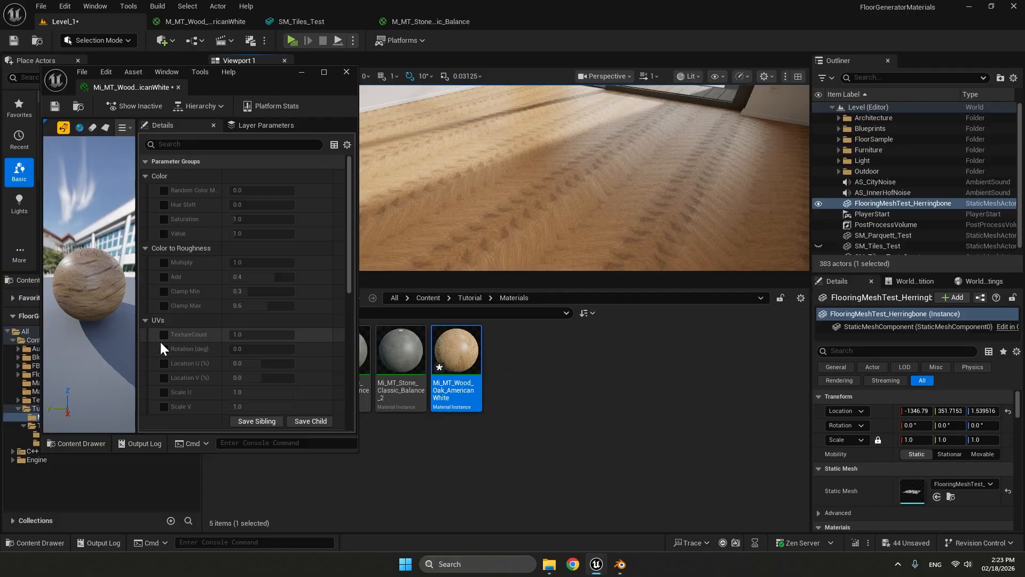
click(165, 335)
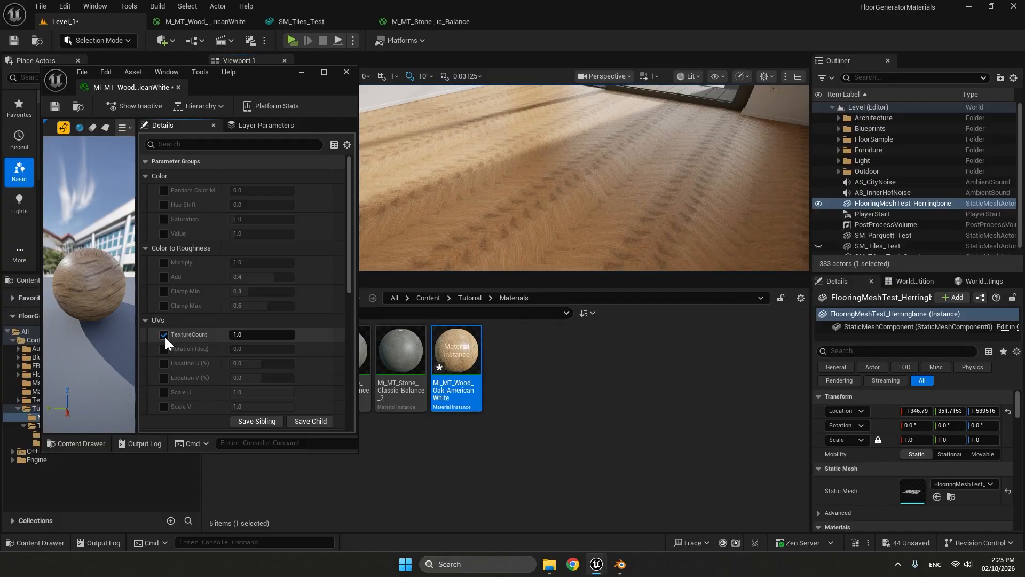
click(267, 335)
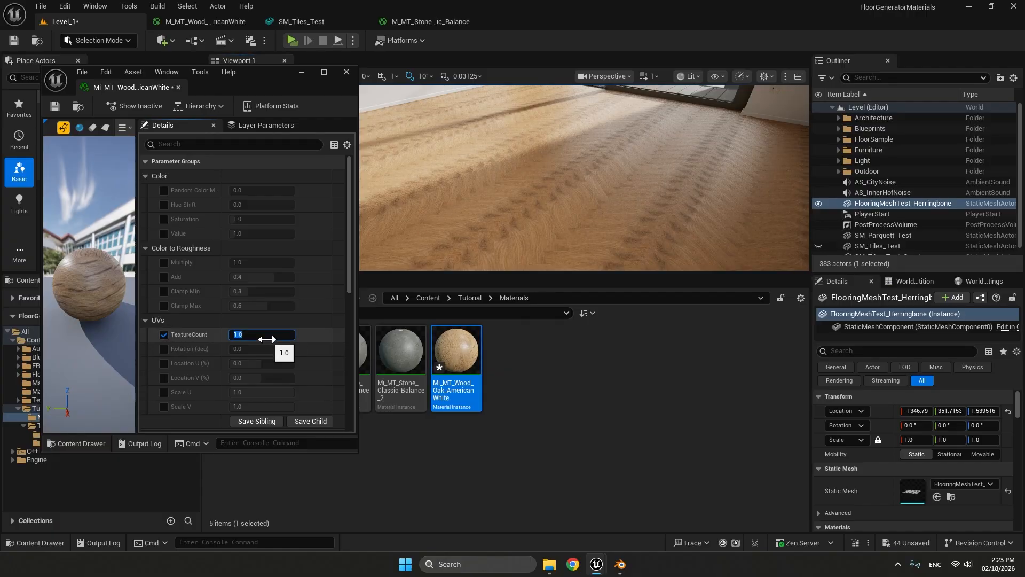
key(Return)
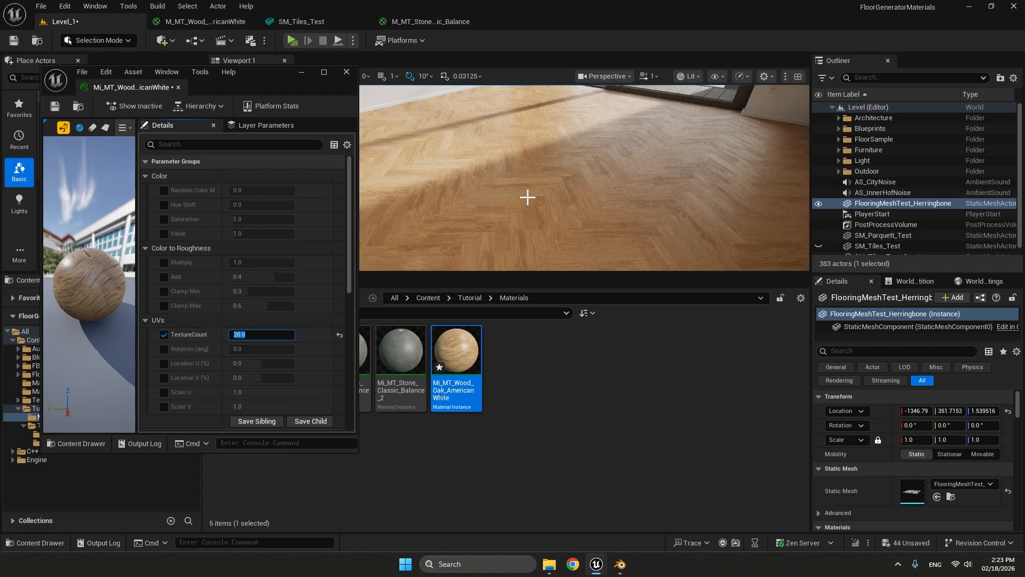
Enlarge the level viewport and override the instance's random color multiply parameter with about 0.25.
drag(526, 282, 526, 375)
click(164, 190)
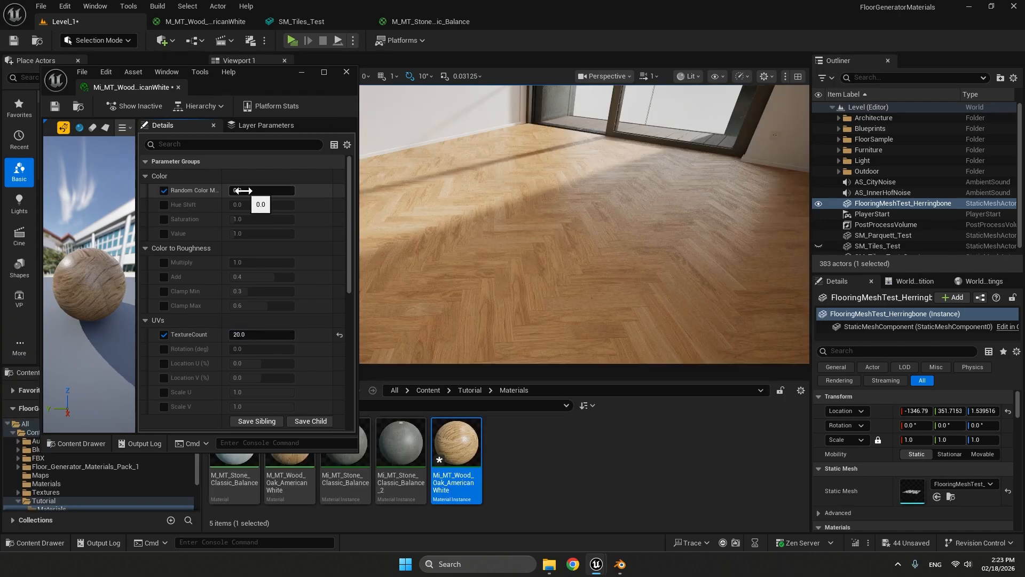
mouse_move(241, 191)
mouse_down()
mouse_move(254, 190)
mouse_move(245, 191)
mouse_up()
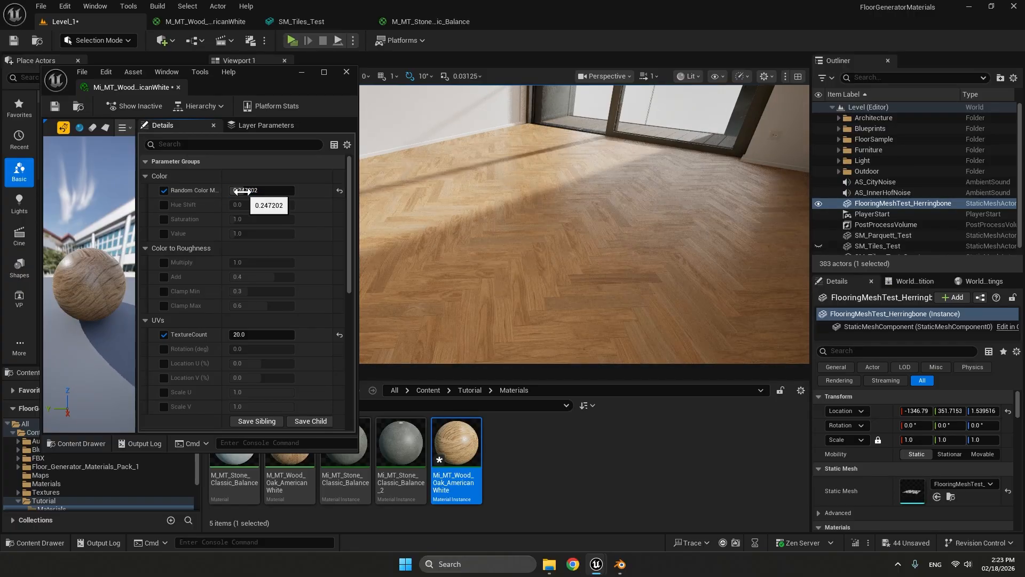
Override the instance's Color to Roughness parameters with Multiply about 0.89, Add 0.37, Clamp Min 0.16 and Clamp Max 0.47, and save it.
scroll(591, 293, down, 1)
right_drag(592, 293, 566, 324)
scroll(566, 270, down, 6)
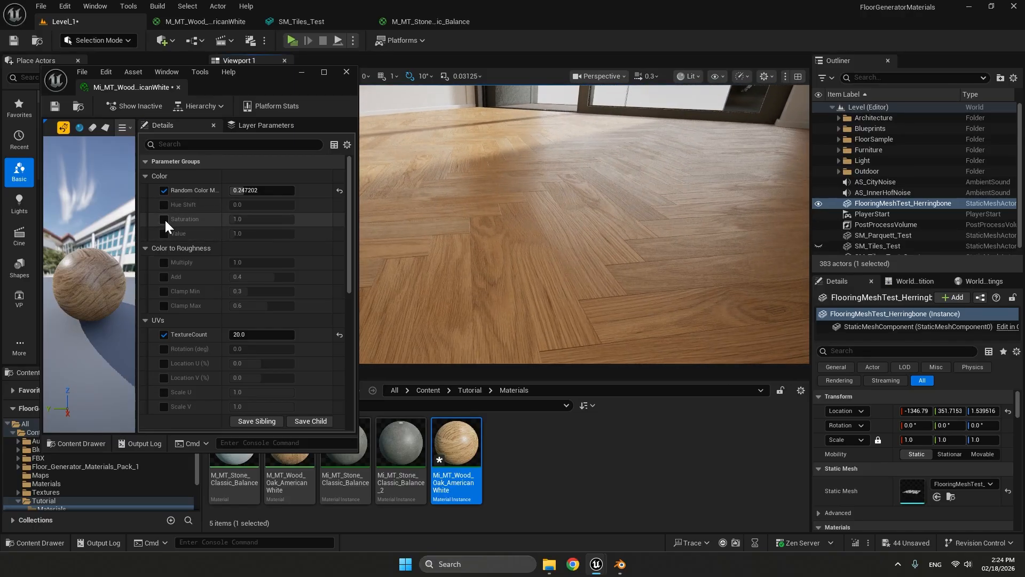
click(163, 263)
click(164, 276)
click(164, 291)
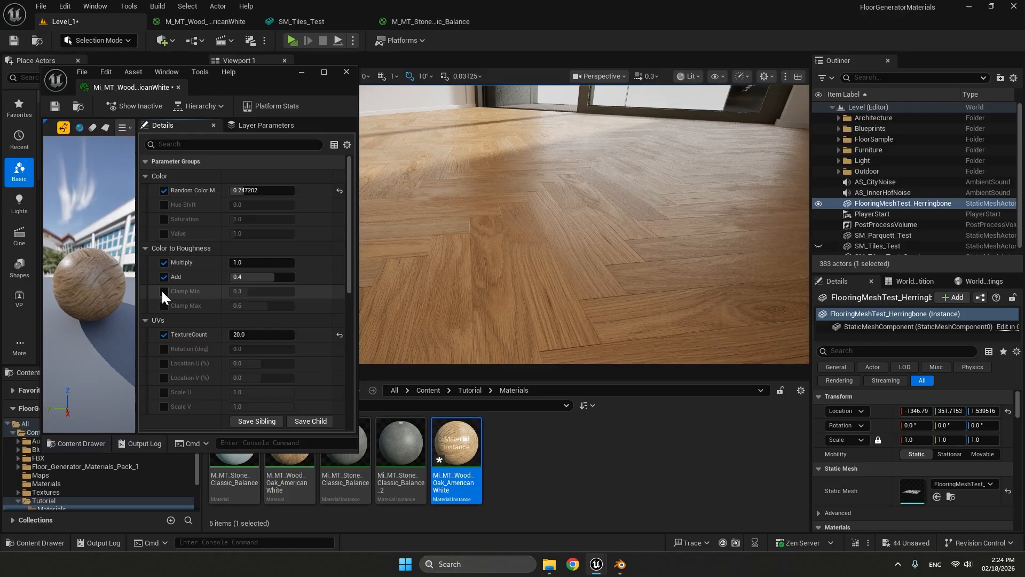
click(164, 306)
mouse_move(257, 262)
mouse_down()
mouse_move(283, 262)
mouse_move(254, 262)
mouse_move(253, 306)
mouse_move(238, 291)
mouse_move(264, 305)
mouse_move(272, 262)
mouse_move(262, 262)
mouse_up()
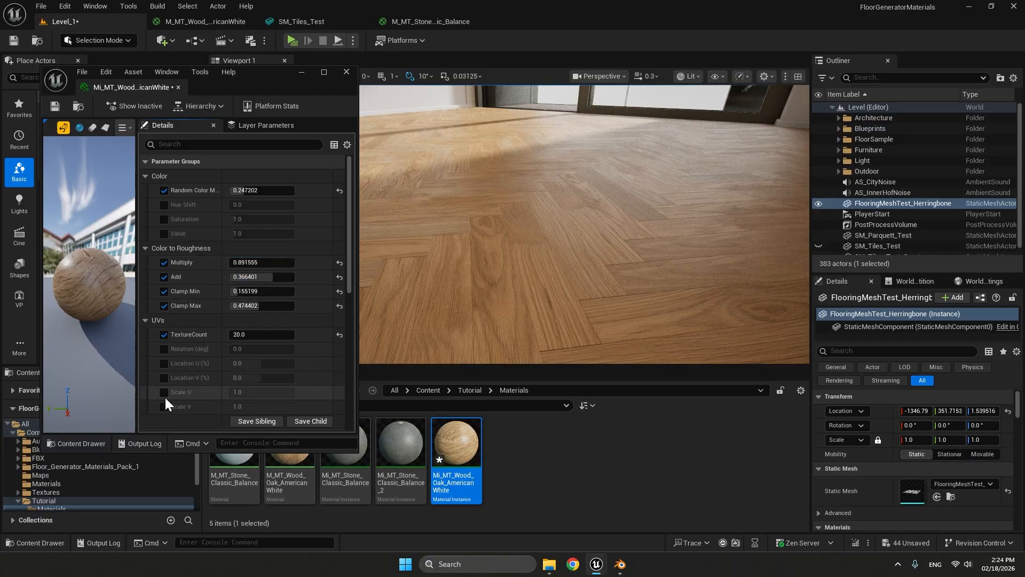
click(55, 106)
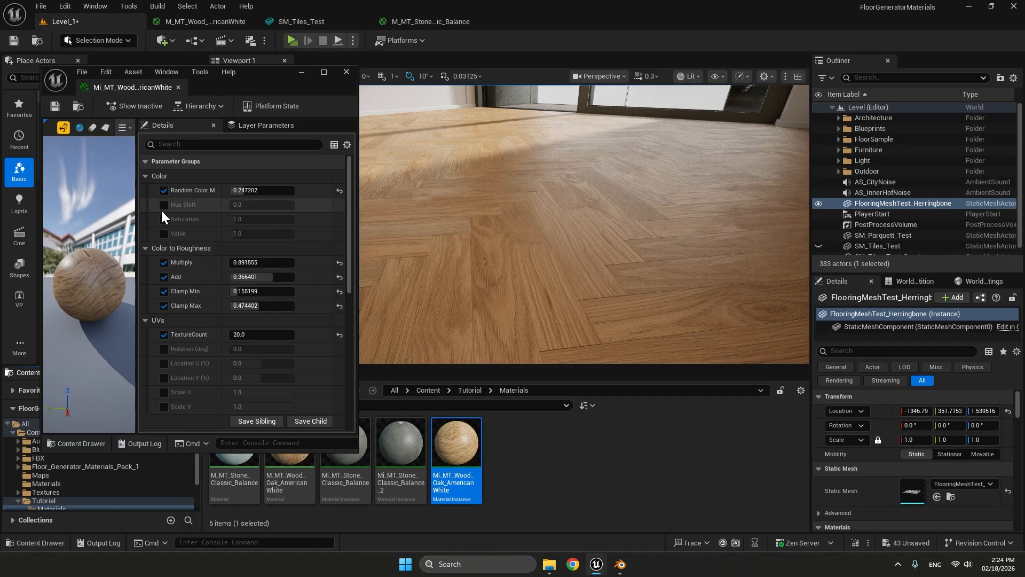
Override the instance's Saturation with 0.88, save the material instance and close its editor.
click(164, 219)
drag(262, 220, 255, 219)
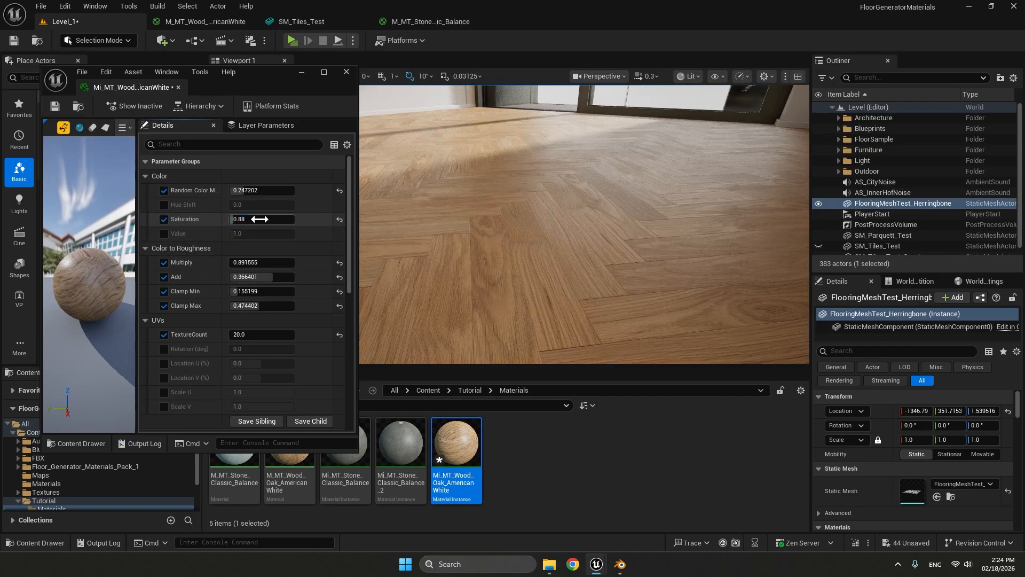
click(55, 105)
click(178, 87)
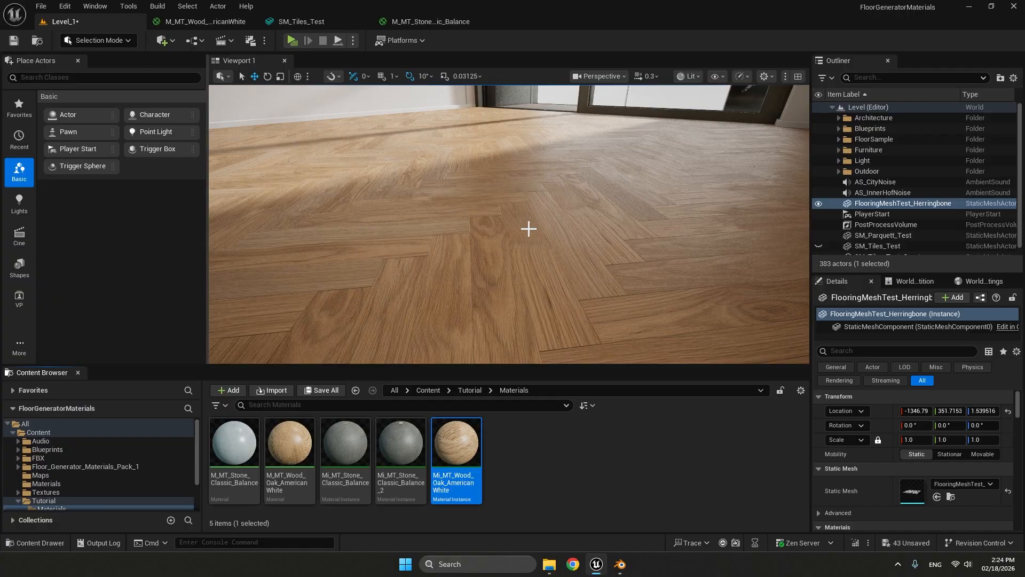
Fly around the herringbone floor in the level to examine the oak material's plank variation and reflections.
mouse_move(528, 229)
right_down()
mouse_move(519, 244)
mouse_move(519, 230)
right_up()
scroll(529, 229, down, 2)
key(w)
key(s)
key(w)
key(s)
scroll(519, 238, up, 1)
key(q)
key(e)
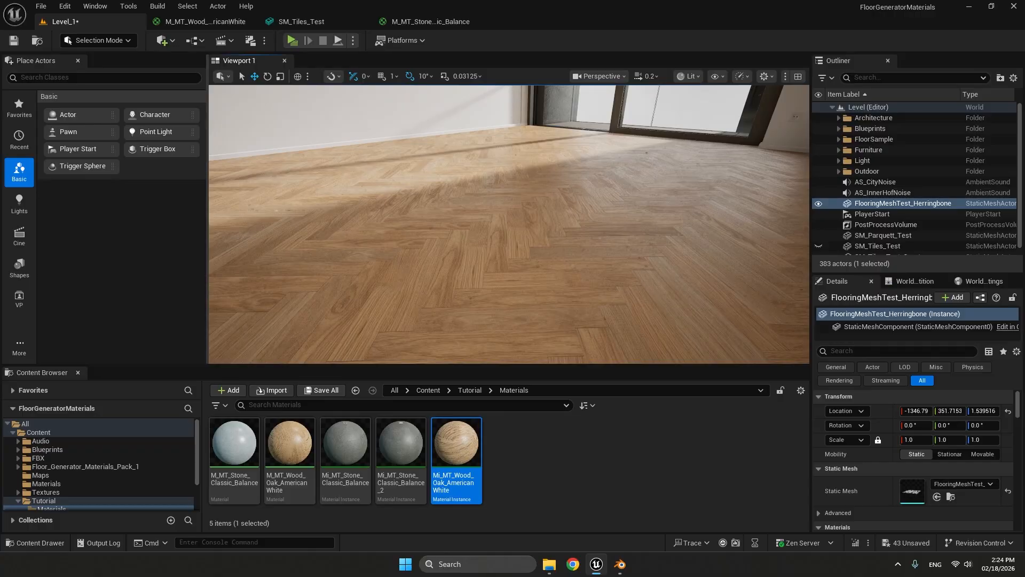